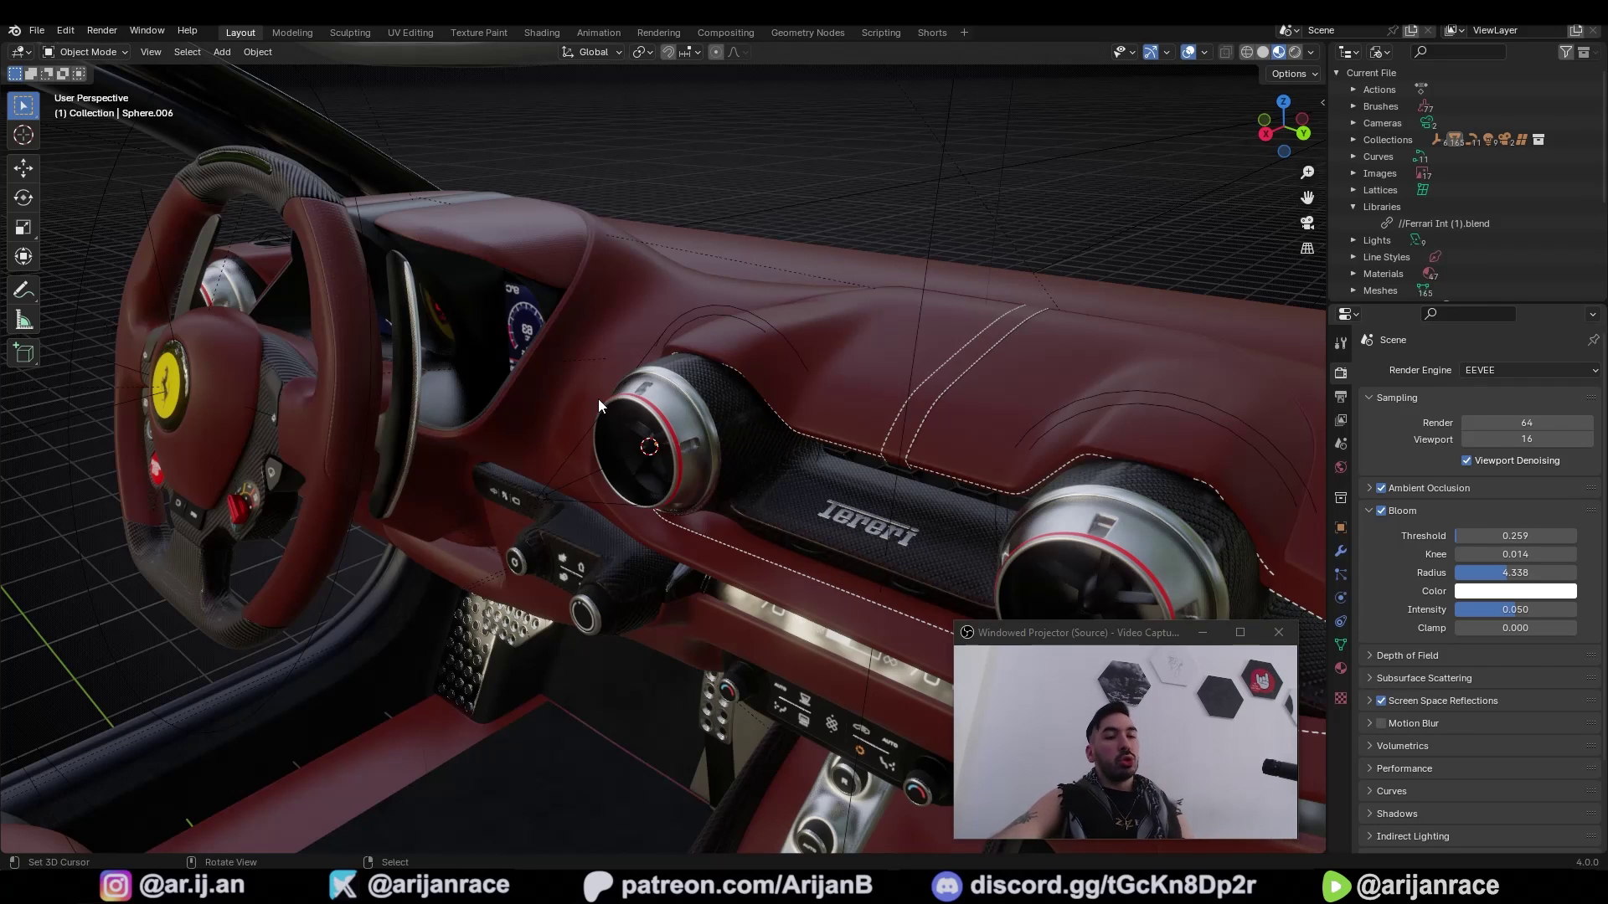
# Step: Move the black inner vent piece about 0.4 m along the X axis, out of the silver ring
pyautogui.moveTo(664, 410); pyautogui.dragTo(686, 440, button='middle')
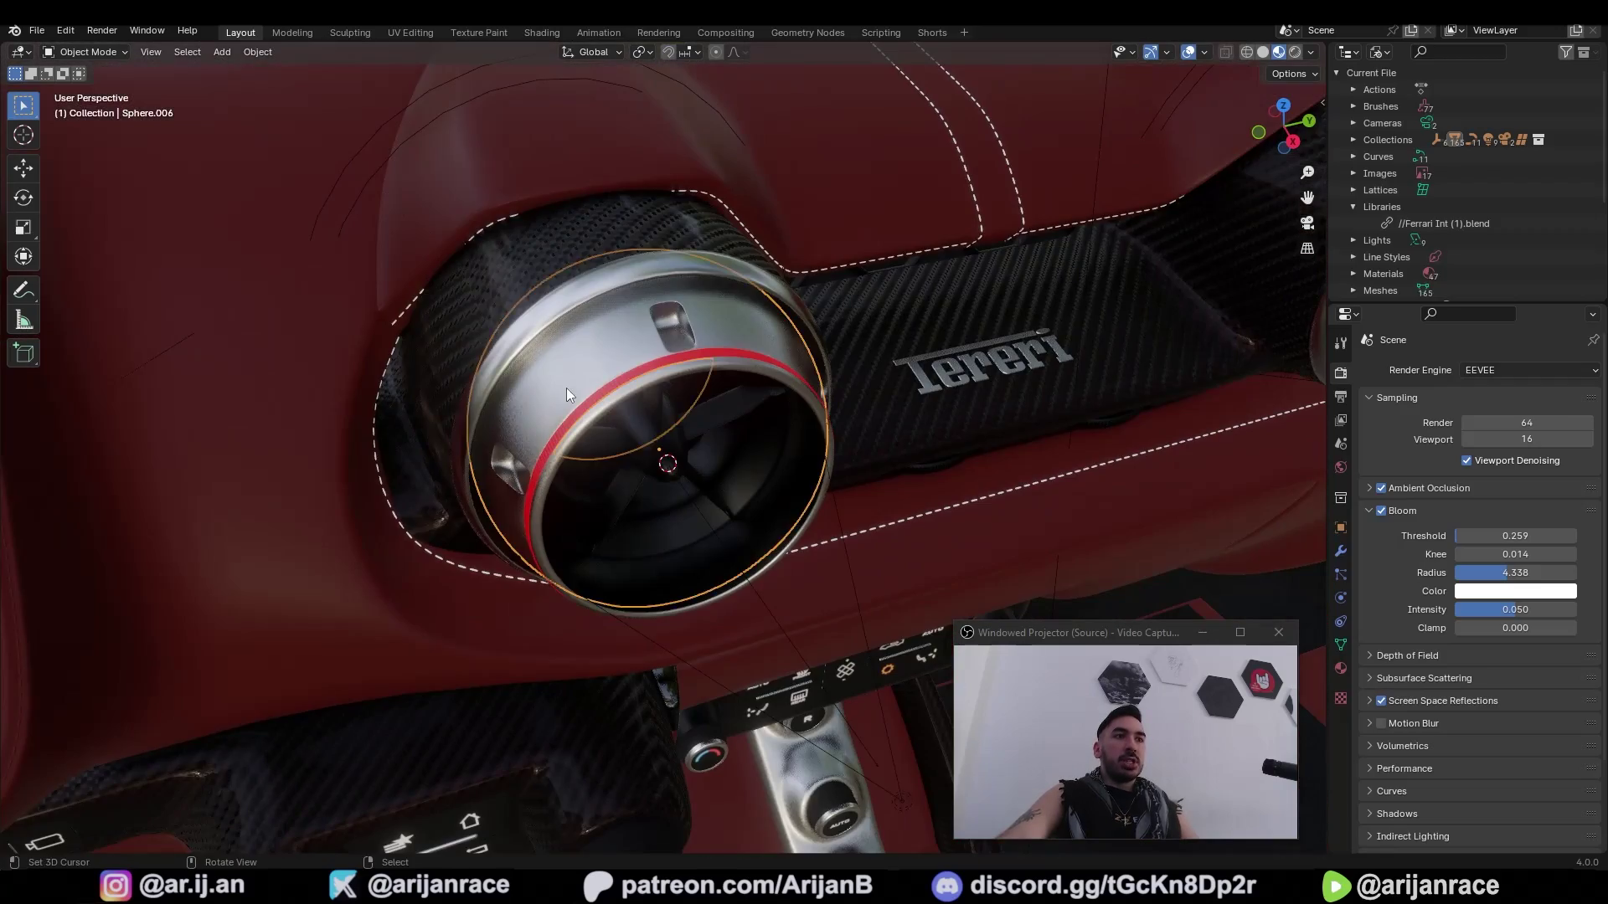
pyautogui.press('Tab')
pyautogui.moveTo(653, 389); pyautogui.dragTo(779, 423, button='middle')
pyautogui.press('Tab')
pyautogui.click(781, 423)
pyautogui.press('g')
pyautogui.press('x')
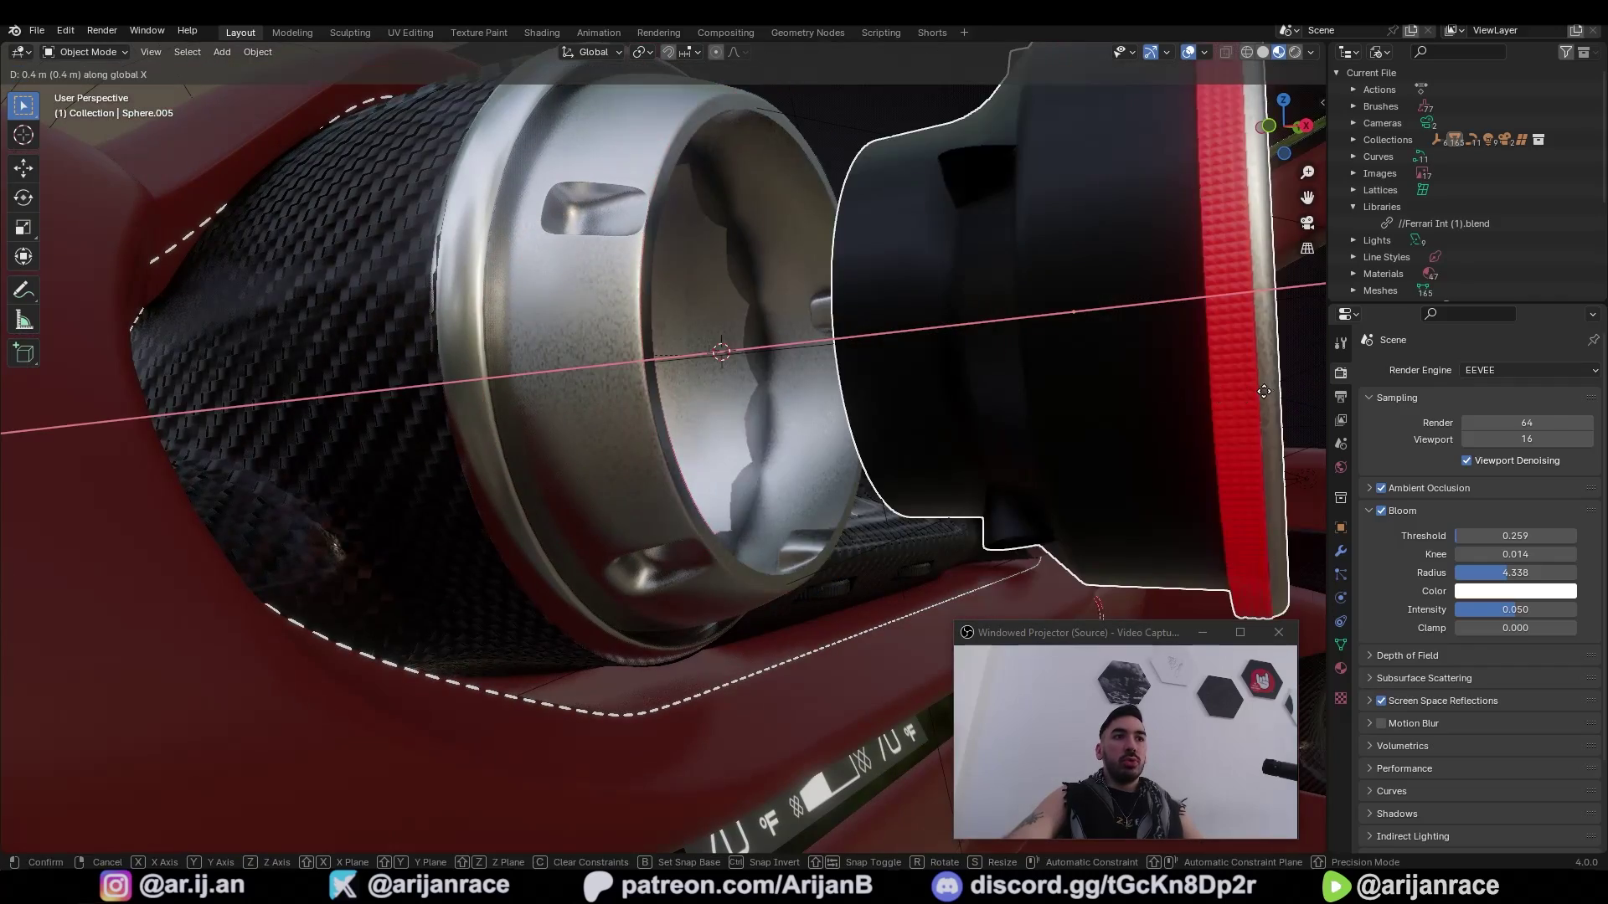
pyautogui.click(1266, 392)
pyautogui.moveTo(1266, 391)
pyautogui.mouseDown(button='middle')
pyautogui.moveTo(787, 484)
pyautogui.moveTo(625, 432)
pyautogui.moveTo(762, 398)
pyautogui.moveTo(719, 410)
pyautogui.moveTo(765, 553)
pyautogui.moveTo(746, 524)
pyautogui.moveTo(761, 510)
pyautogui.moveTo(712, 533)
pyautogui.moveTo(801, 585)
pyautogui.moveTo(907, 603)
pyautogui.mouseUp(button='middle')
# Step: Open the silver vent ring's mesh for editing in solid shading
pyautogui.rightClick(718, 411)
pyautogui.press('Tab')
pyautogui.press('z')
pyautogui.press('a')
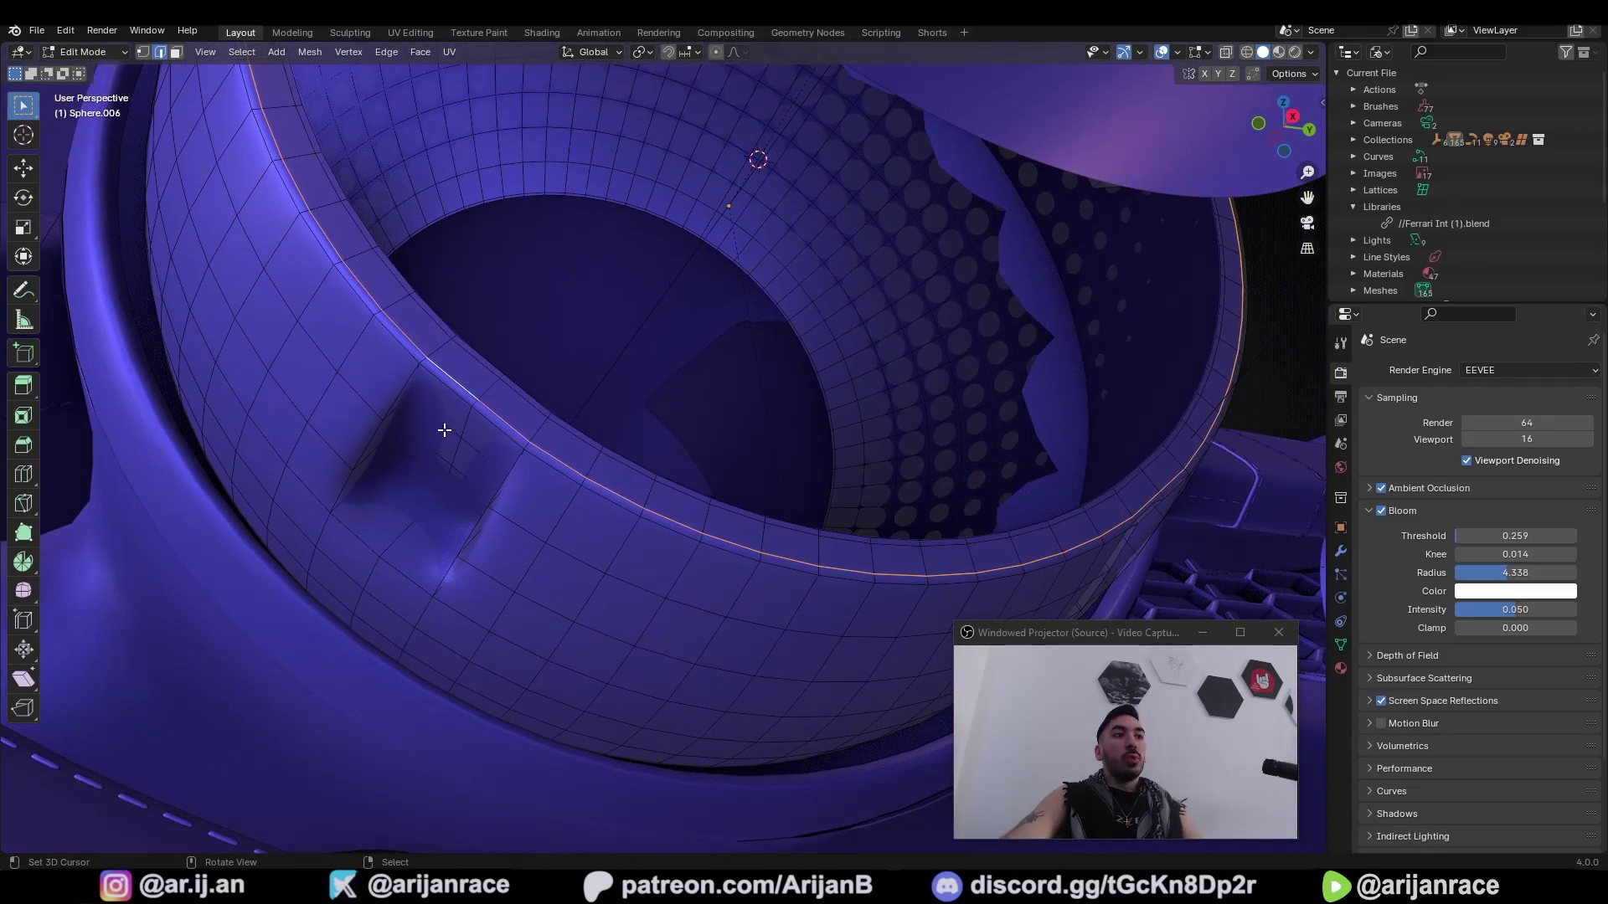
pyautogui.moveTo(554, 432); pyautogui.dragTo(581, 494, button='middle')
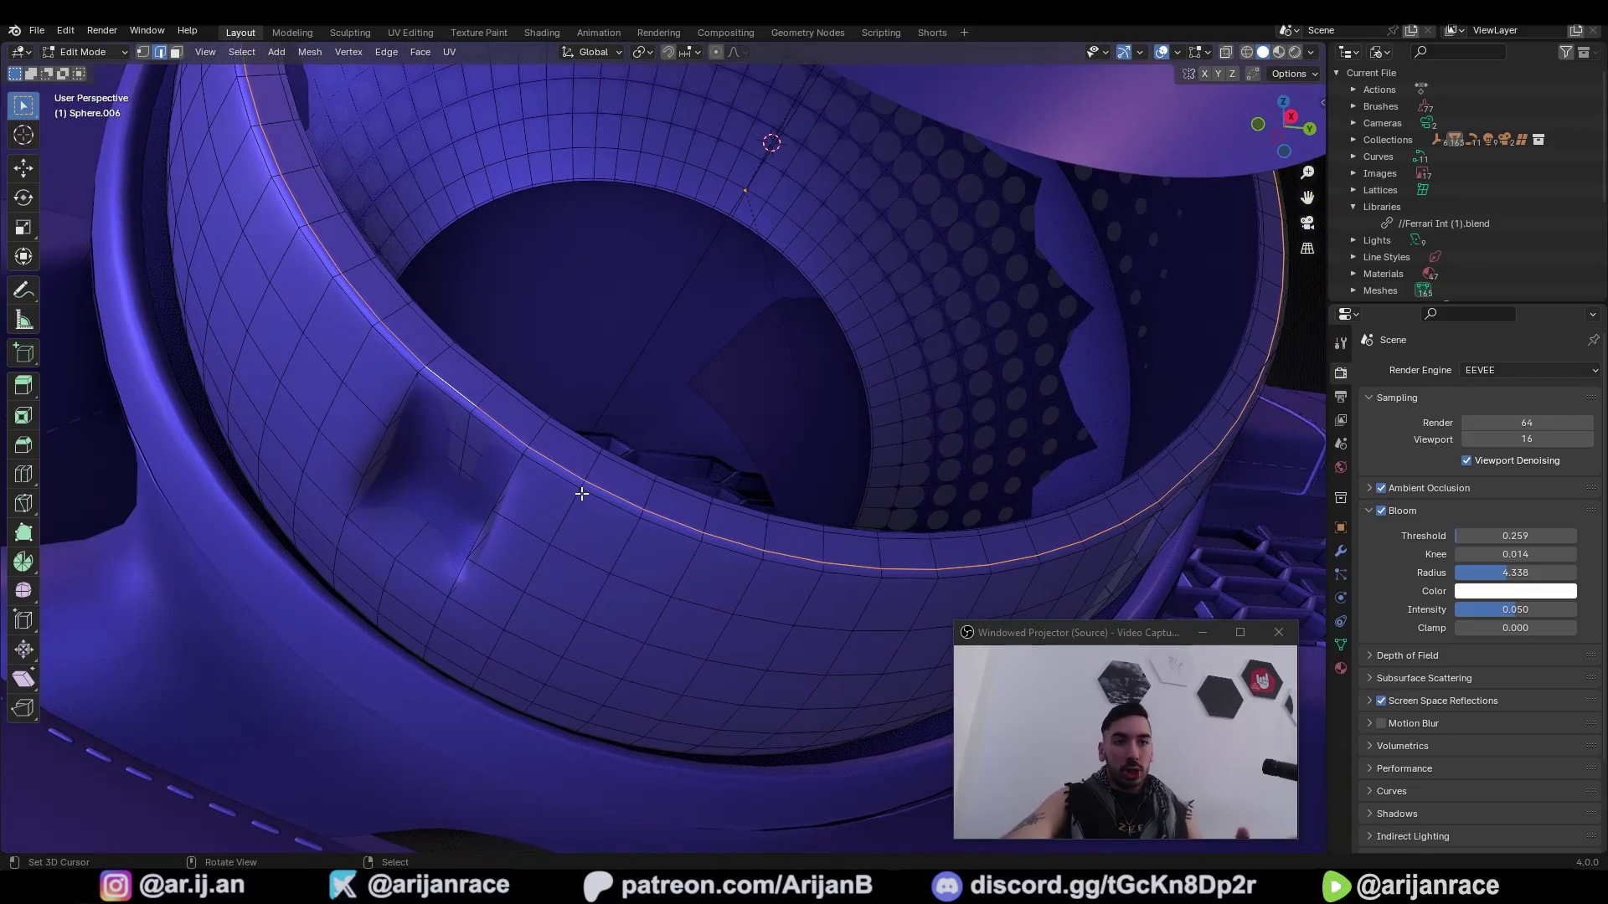
pyautogui.moveTo(644, 552); pyautogui.dragTo(645, 520, button='middle')
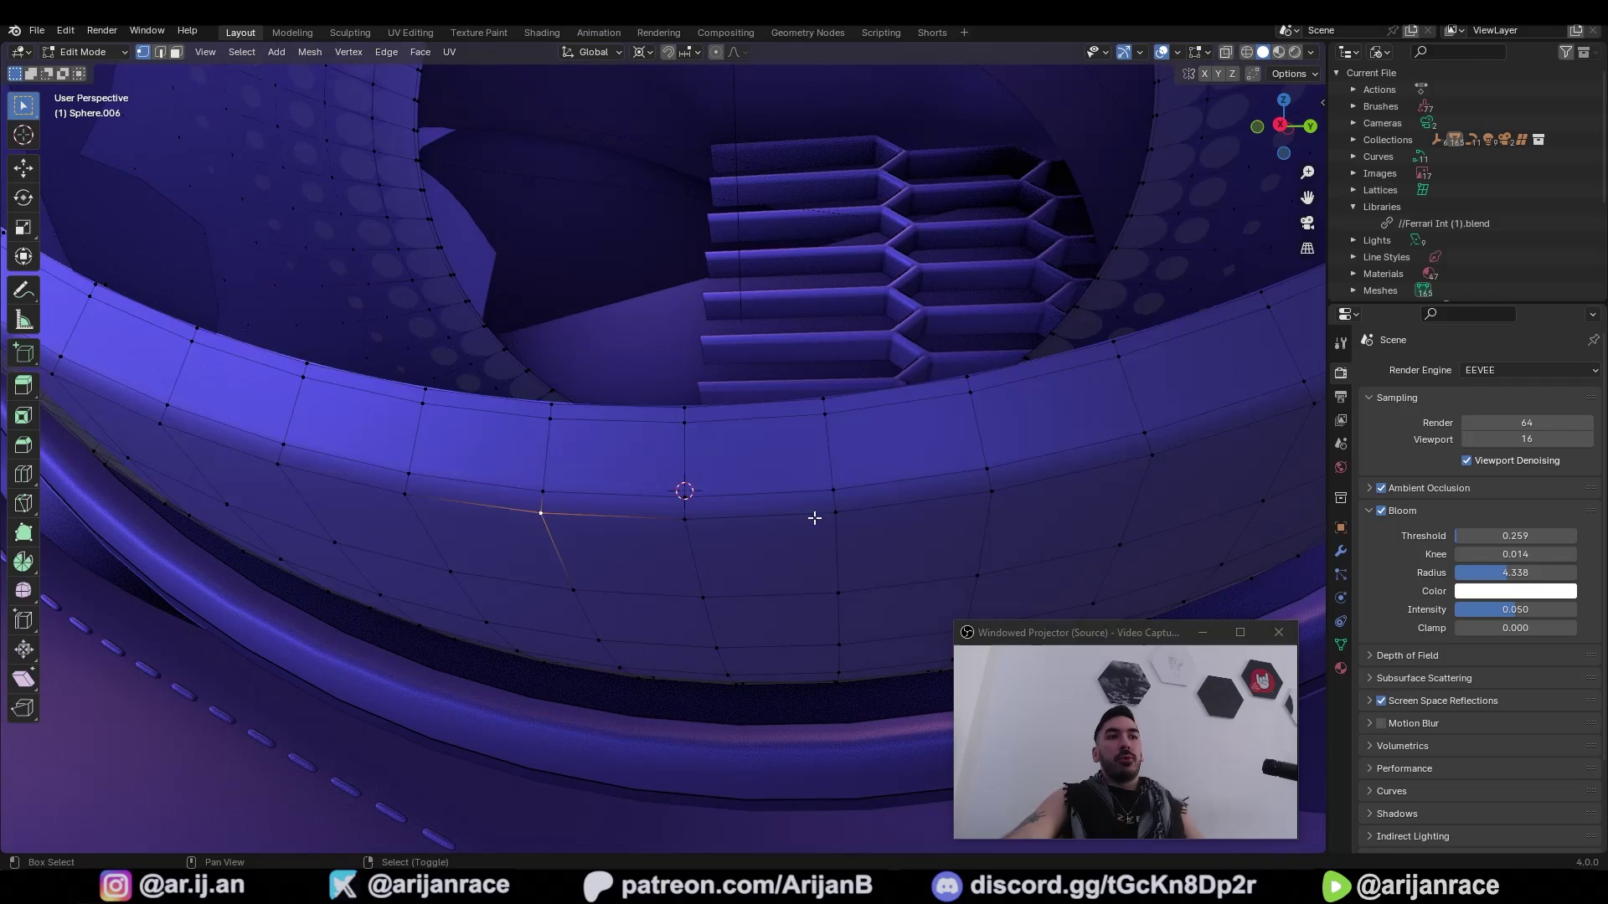
# Step: Delete the faces of the narrow strip between the ring's rim and its outer surface at the pocket location
pyautogui.moveTo(717, 427); pyautogui.dragTo(655, 491, button='middle')
pyautogui.moveTo(767, 484); pyautogui.dragTo(628, 541, button='middle')
pyautogui.press('3')
pyautogui.press('x')
pyautogui.click(801, 540)
# Step: Extrude a block of faces on the ring's outer surface inward to form a recessed pocket
pyautogui.rightClick(628, 531)
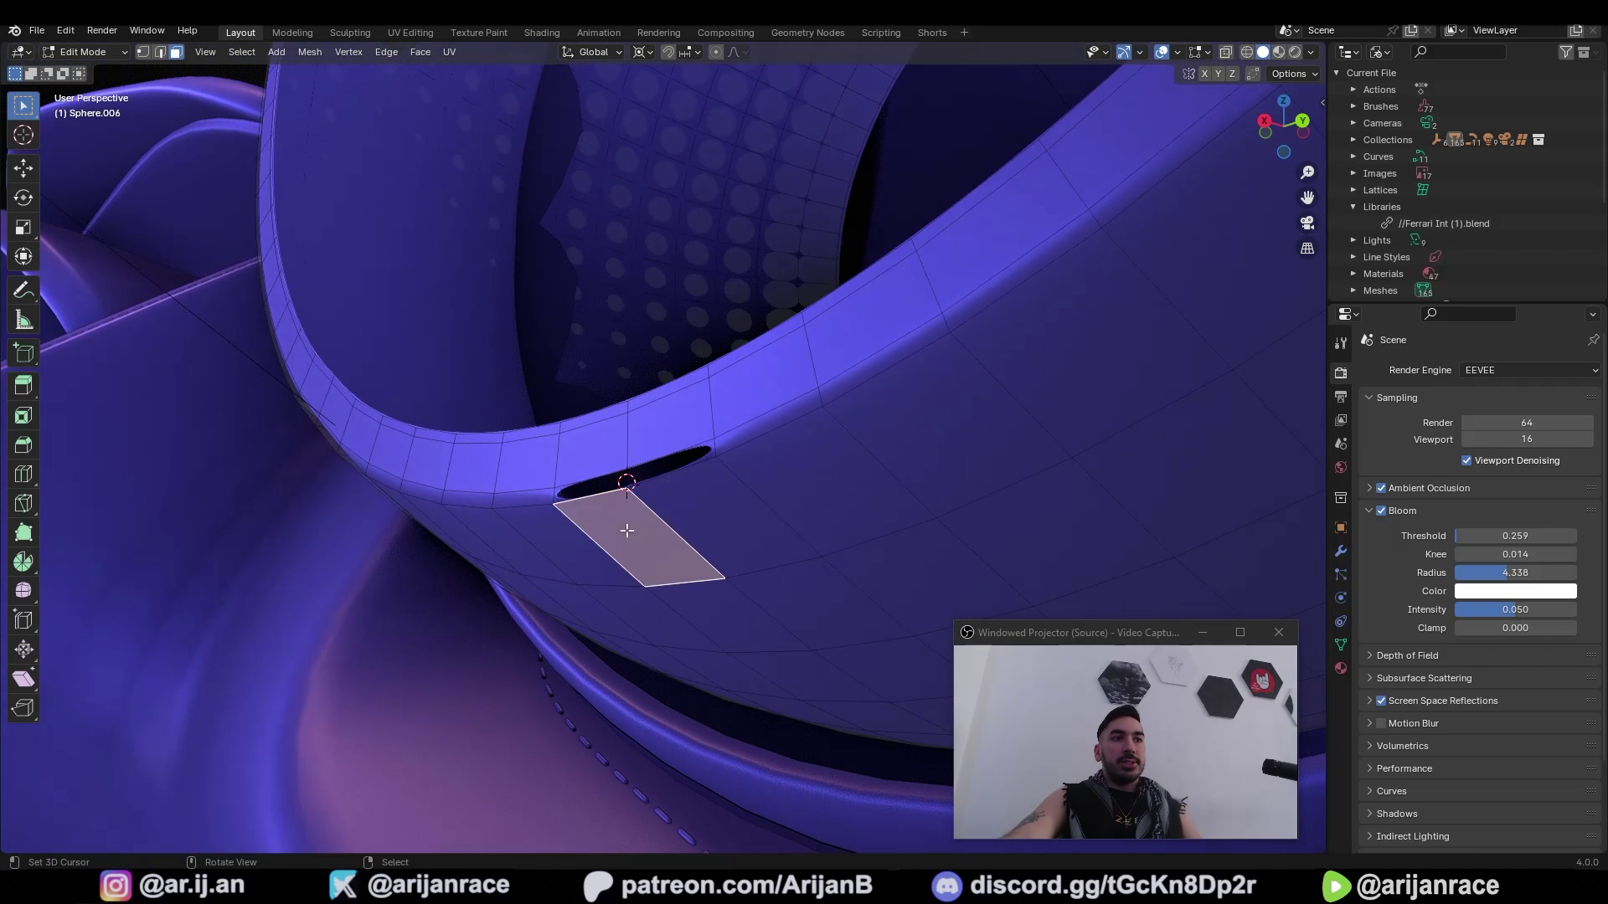
pyautogui.keyDown('ctrl'); pyautogui.keyDown('shift'); pyautogui.rightClick(861, 671); pyautogui.keyUp('shift'); pyautogui.keyUp('ctrl')
pyautogui.press('e')
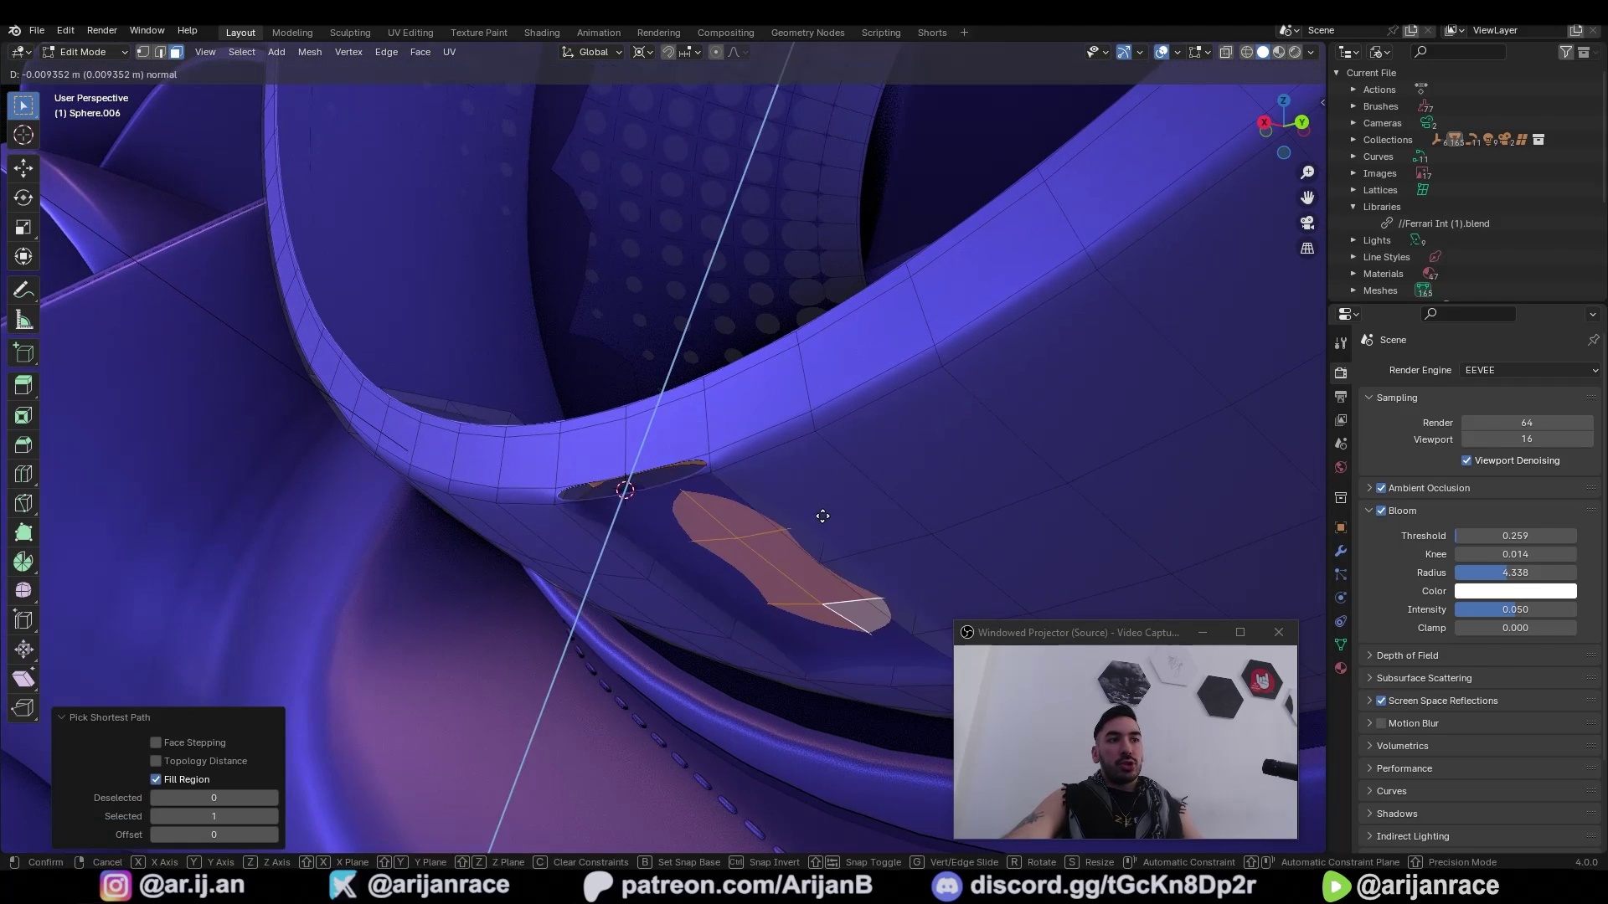
pyautogui.rightClick(819, 520)
# Step: Flatten the selected pocket geometry by scaling it to 0 along the Z axis
pyautogui.press('s')
pyautogui.press('z')
pyautogui.press('0')
pyautogui.press('Return')
# Step: Merge the ring mesh's vertices and delete the leftover vertices at the pocket's open end
pyautogui.moveTo(817, 524); pyautogui.dragTo(760, 537, button='middle')
pyautogui.press('a')
pyautogui.press('m')
pyautogui.click(692, 600)
pyautogui.press('x')
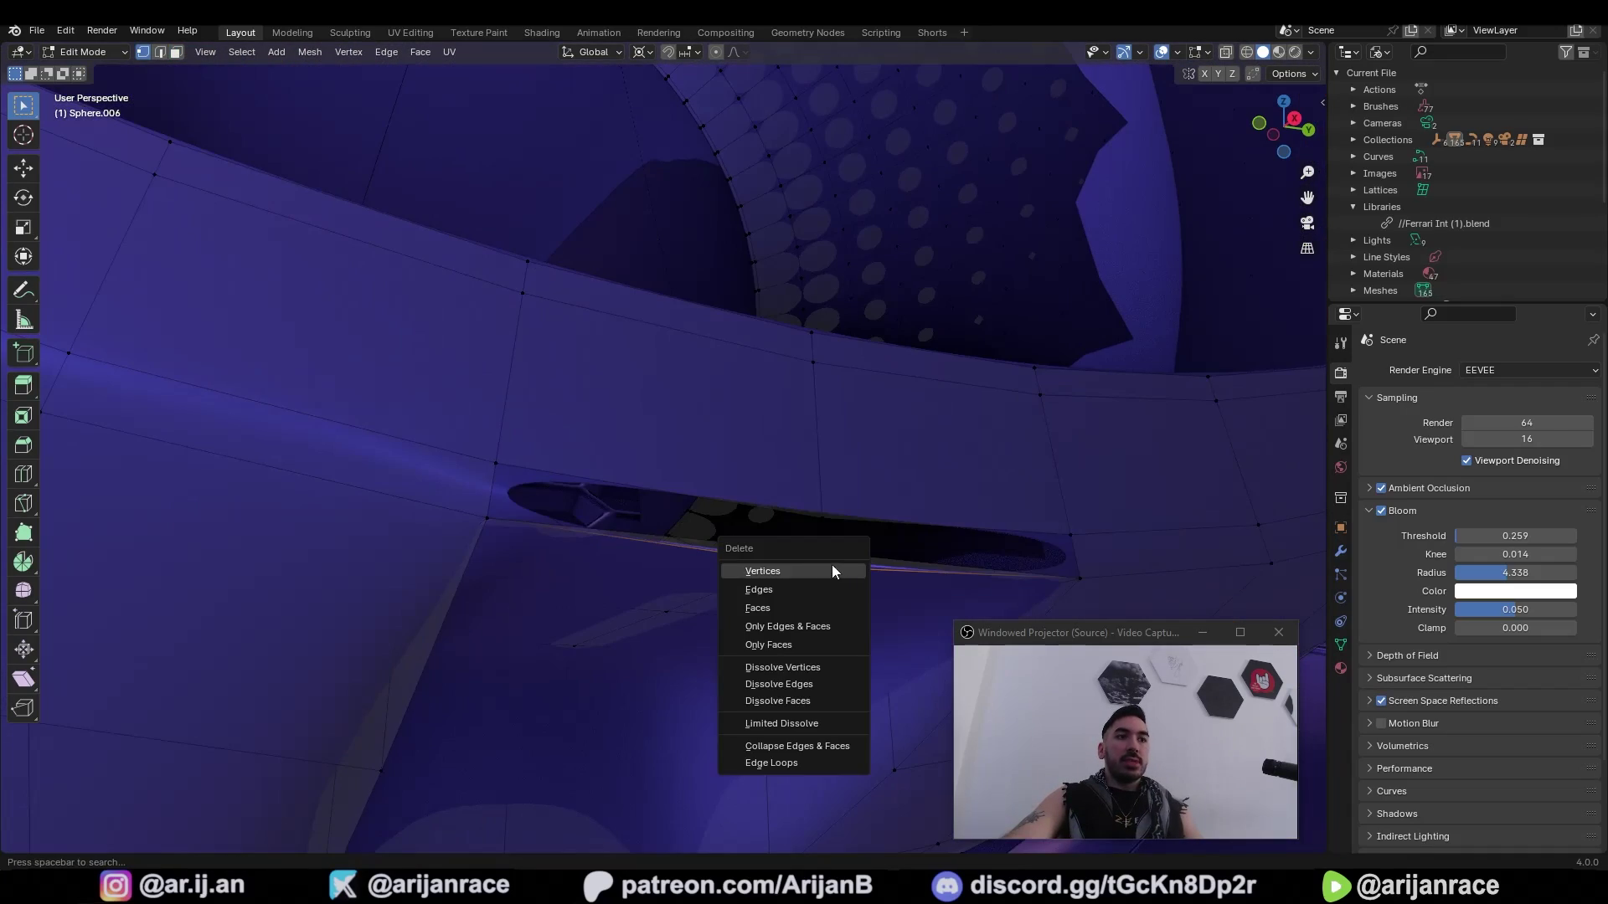
pyautogui.click(832, 566)
# Step: Fill the gap between the pocket's open end and the ring's rim with new faces
pyautogui.press('2')
pyautogui.rightClick(754, 545)
pyautogui.keyDown('shift'); pyautogui.rightClick(754, 509); pyautogui.keyUp('shift')
pyautogui.press('f')
pyautogui.rightClick(870, 531)
pyautogui.scroll(-5, 870, 531)
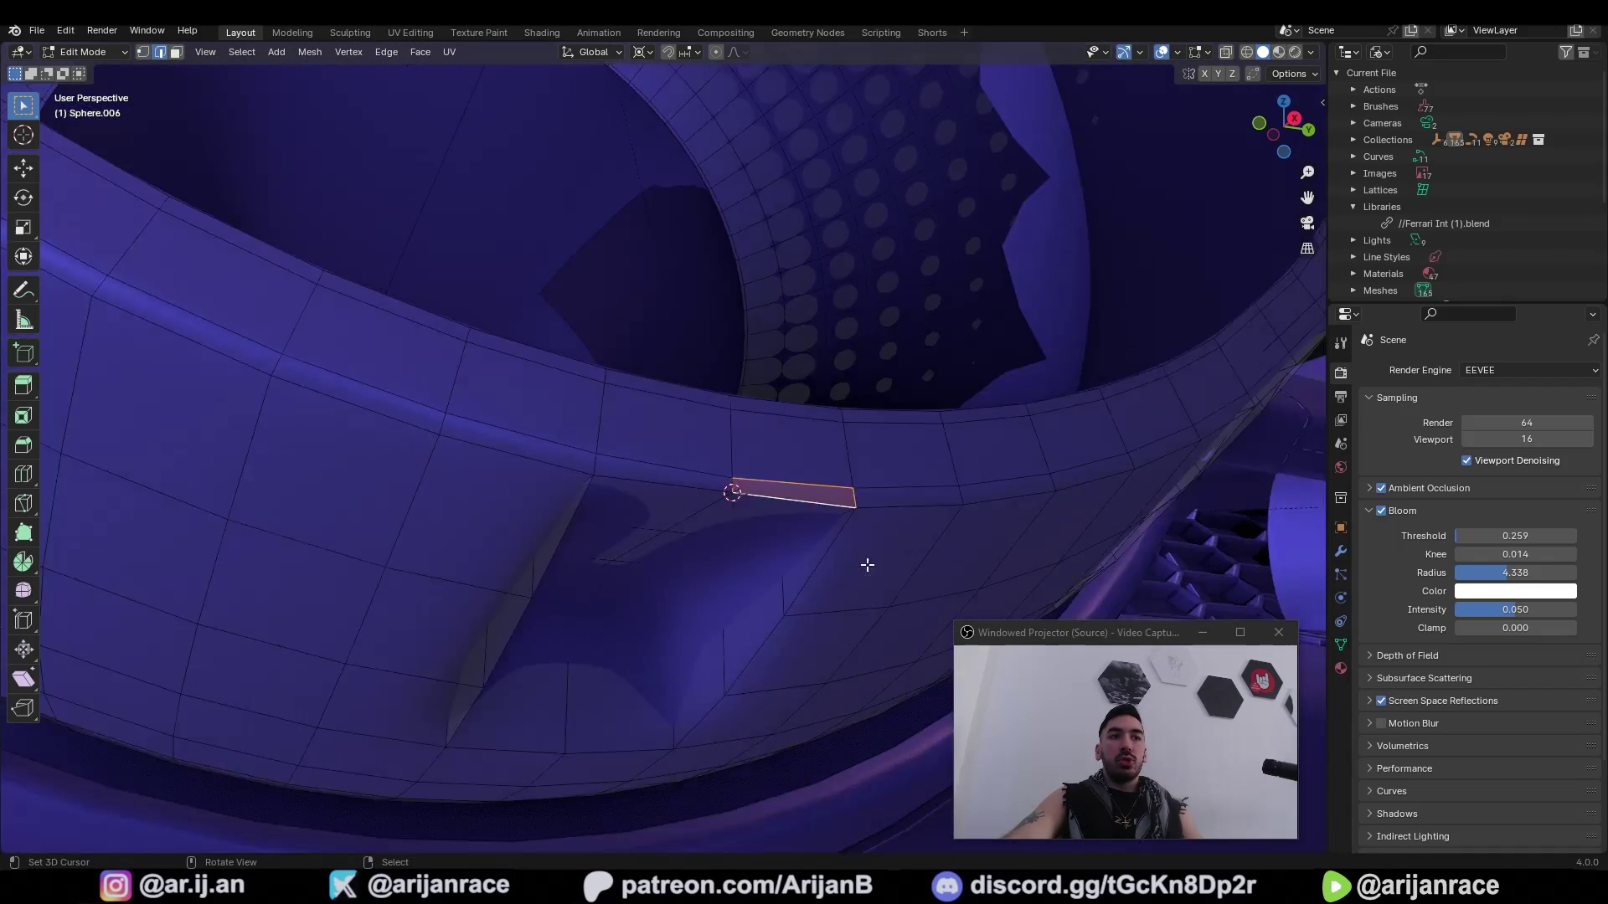
# Step: Inspect the recessed pockets from several angles, comparing the ring's editable mesh with its smoothed shape
pyautogui.moveTo(865, 563); pyautogui.dragTo(659, 403, button='middle')
pyautogui.press('Tab')
pyautogui.press('Tab')
pyautogui.hotkey('alt', 'a')
pyautogui.moveTo(643, 477); pyautogui.dragTo(742, 437, button='middle')
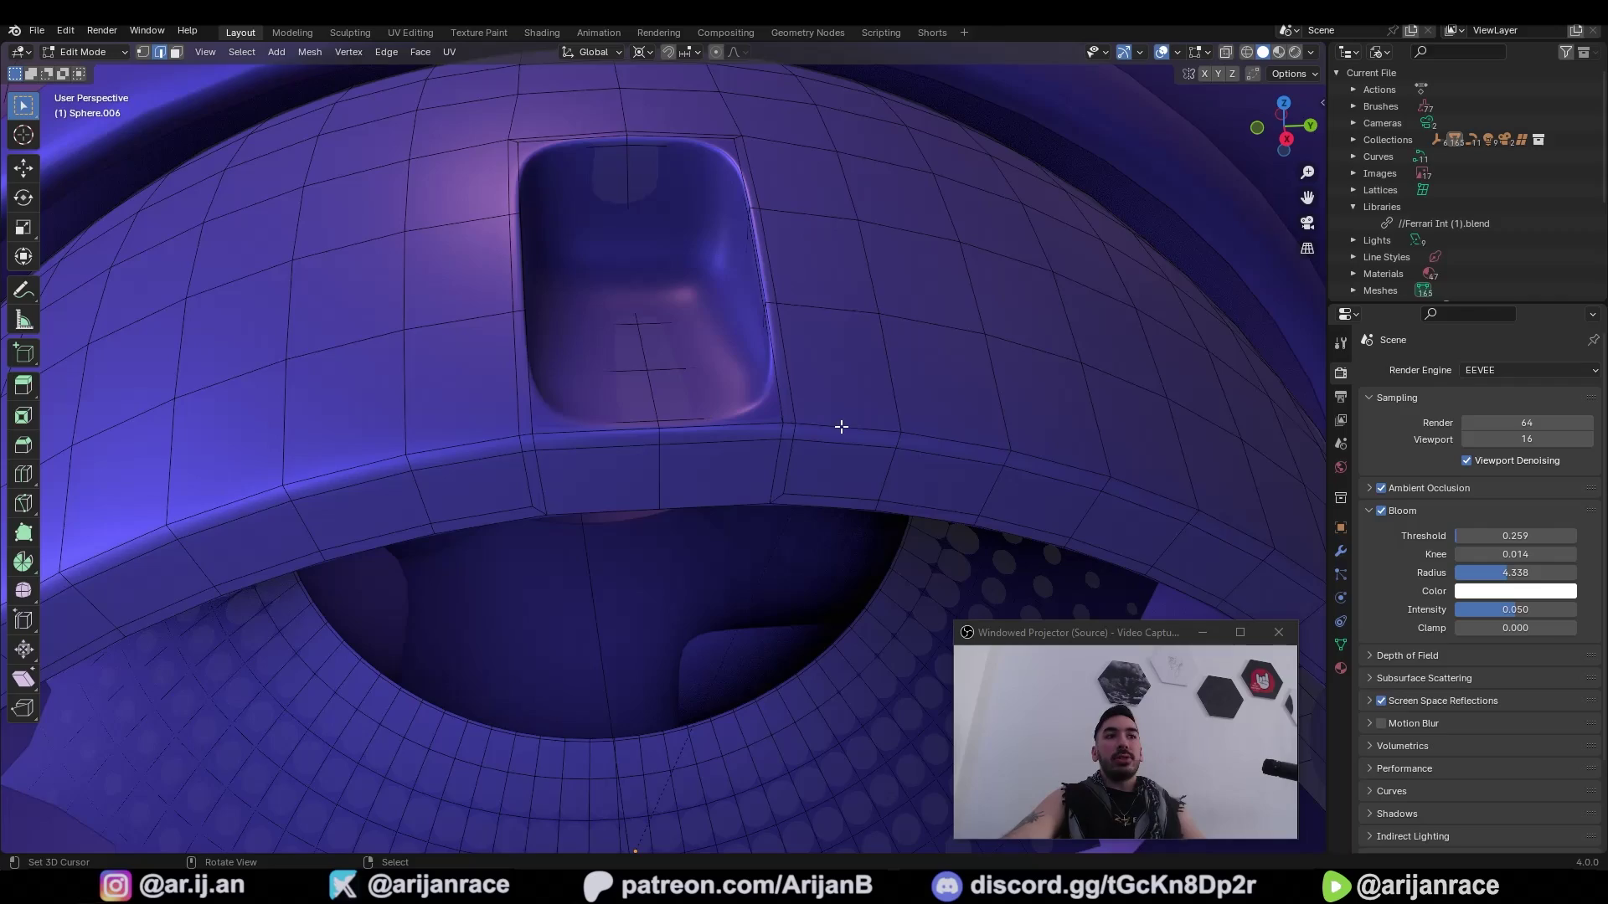
pyautogui.press('Tab')
pyautogui.press('Tab')
pyautogui.moveTo(956, 499); pyautogui.dragTo(650, 538, button='middle')
pyautogui.scroll(-3, 476, 417)
pyautogui.moveTo(476, 417); pyautogui.dragTo(675, 291, button='middle')
pyautogui.scroll(3, 693, 606)
# Step: Try to sharpen the pocket by adding supporting loop cuts along its sides and around its lower end
pyautogui.hotkey('ctrl', 'r')
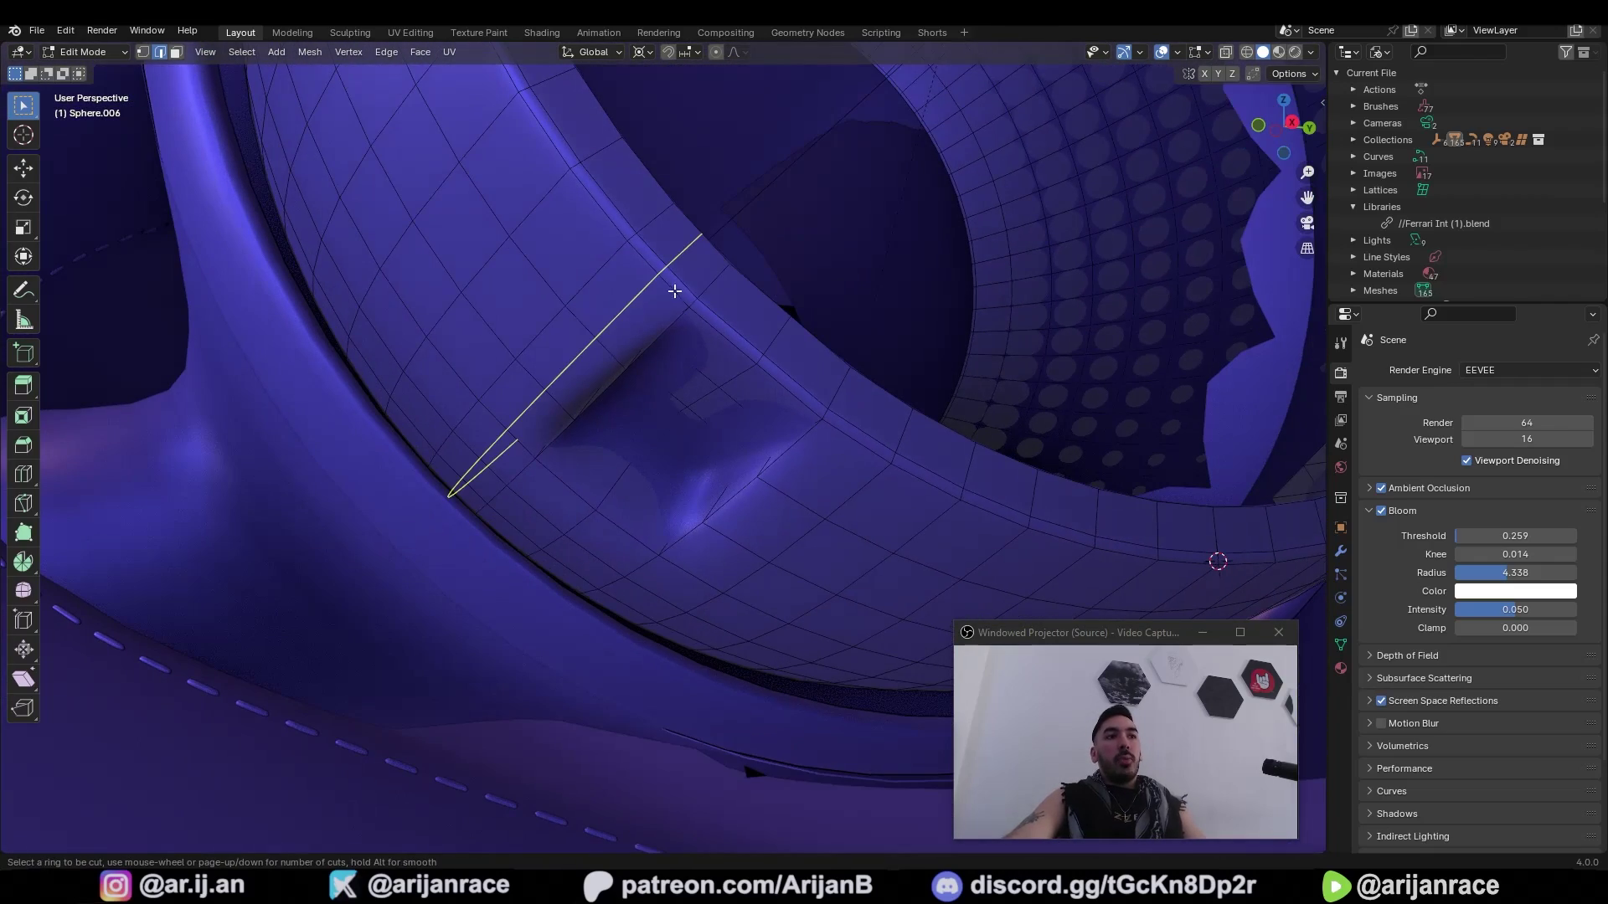
pyautogui.click(674, 287)
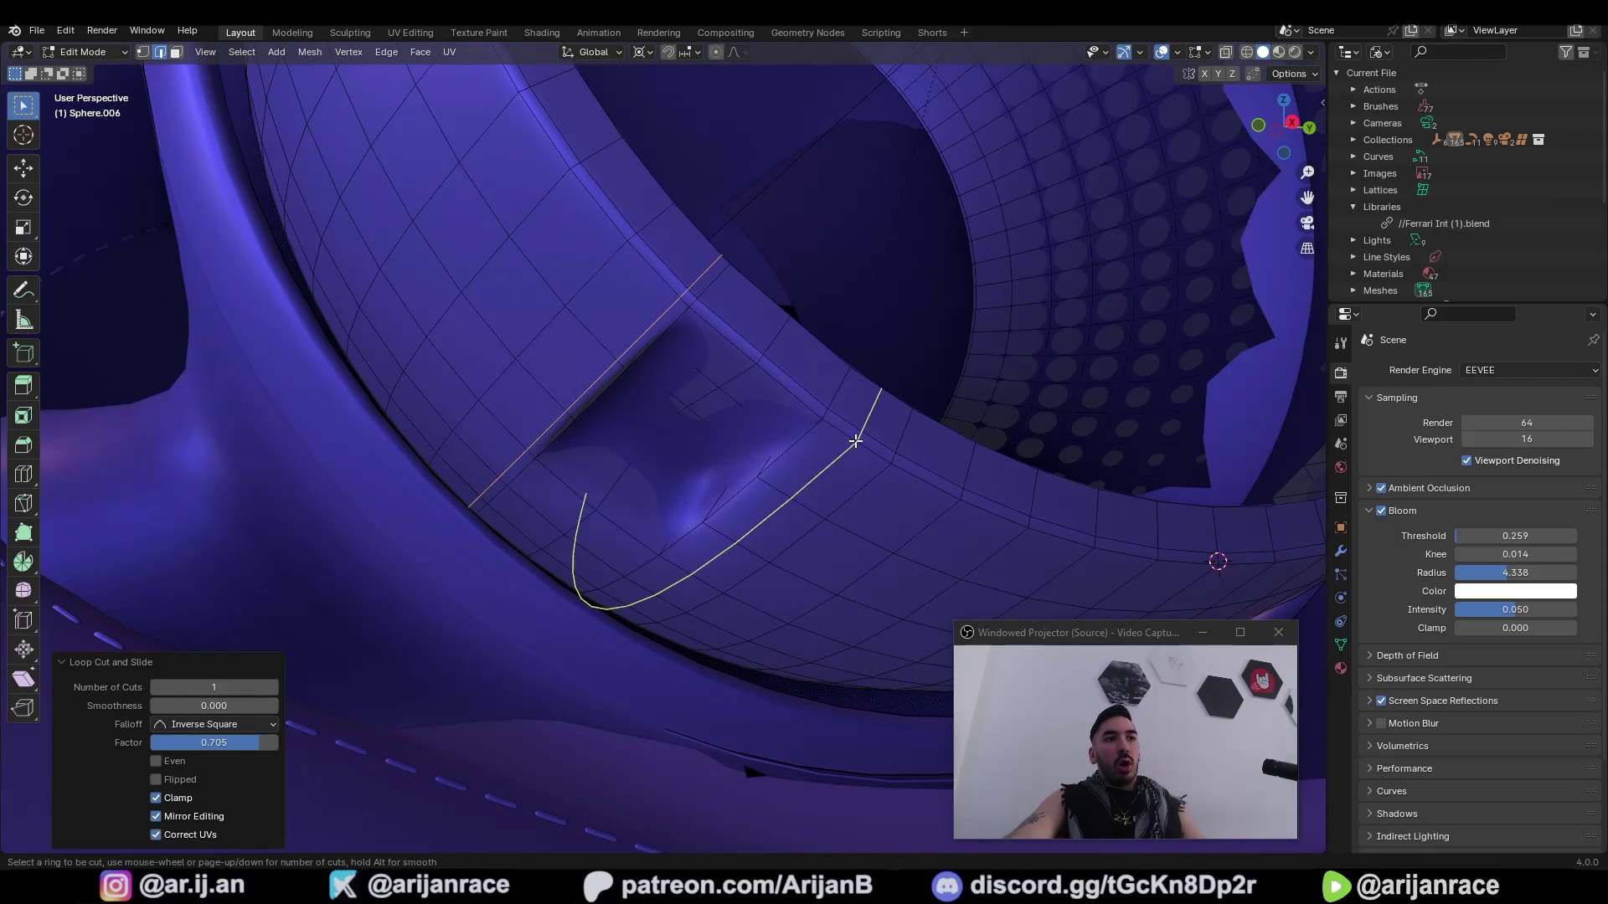
pyautogui.hotkey('ctrl', 'z')
pyautogui.hotkey('ctrl', 'z')
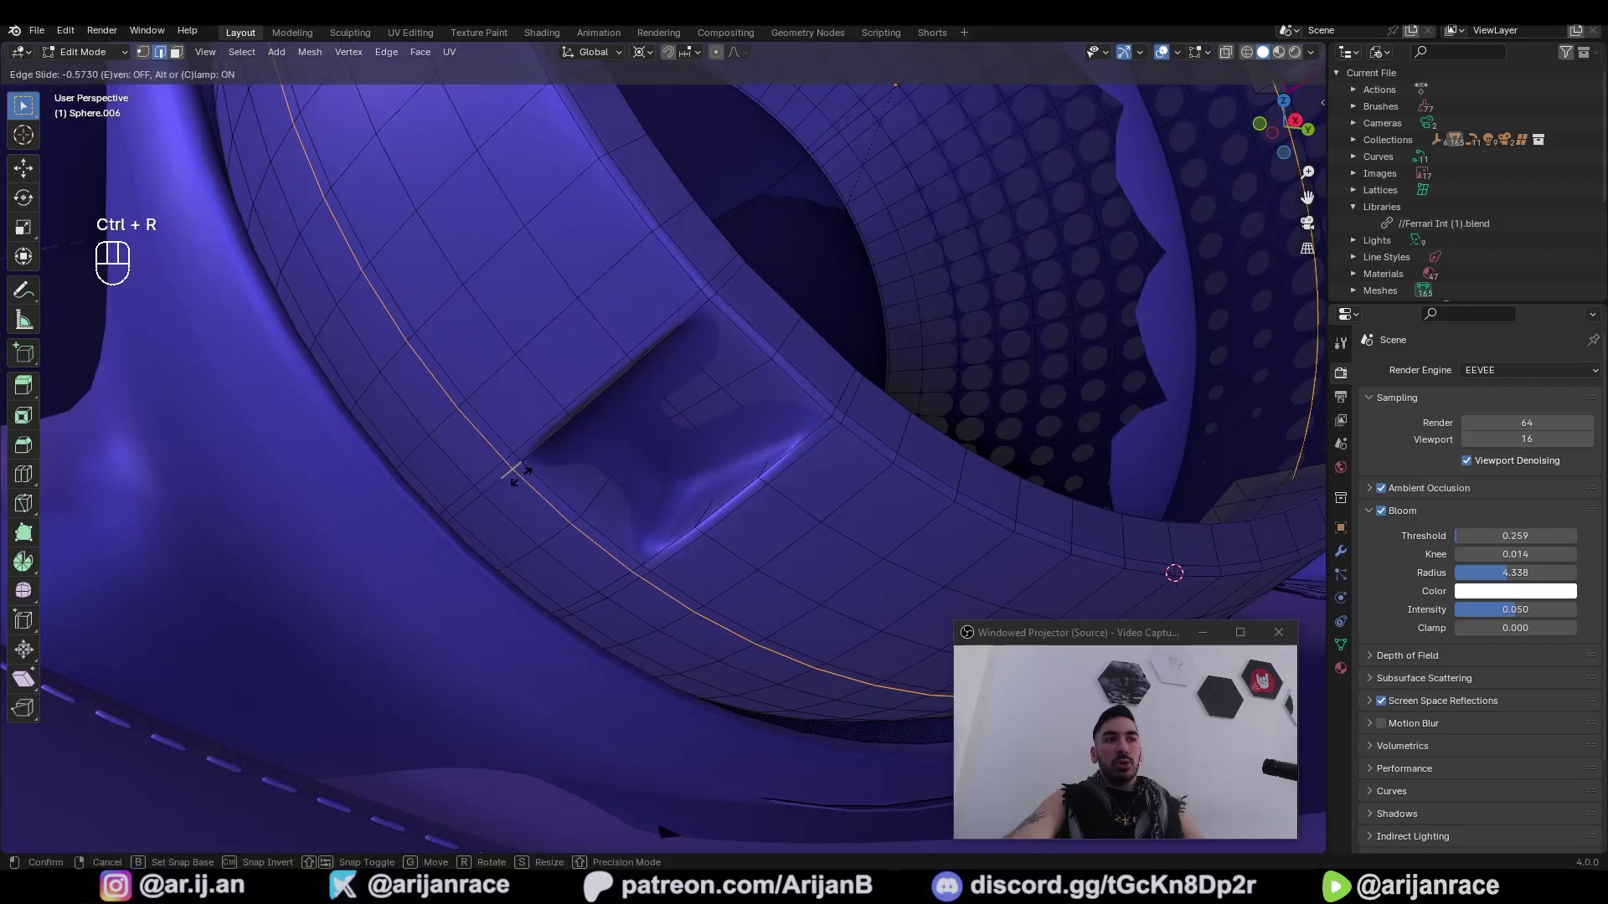
pyautogui.press('Tab')
pyautogui.moveTo(615, 454); pyautogui.dragTo(565, 343, button='middle')
pyautogui.press('Tab')
pyautogui.hotkey('ctrl', 'r')
pyautogui.click(598, 459)
pyautogui.click(586, 482)
pyautogui.press('Tab')
pyautogui.press('Tab')
# Step: Examine the loops around the pocket and how they affect the ring's surface shading
pyautogui.scroll(3, 565, 343)
pyautogui.moveTo(703, 352); pyautogui.dragTo(637, 360, button='middle')
pyautogui.press('1')
pyautogui.press('1')
pyautogui.keyDown('alt'); pyautogui.click(491, 452); pyautogui.keyUp('alt')
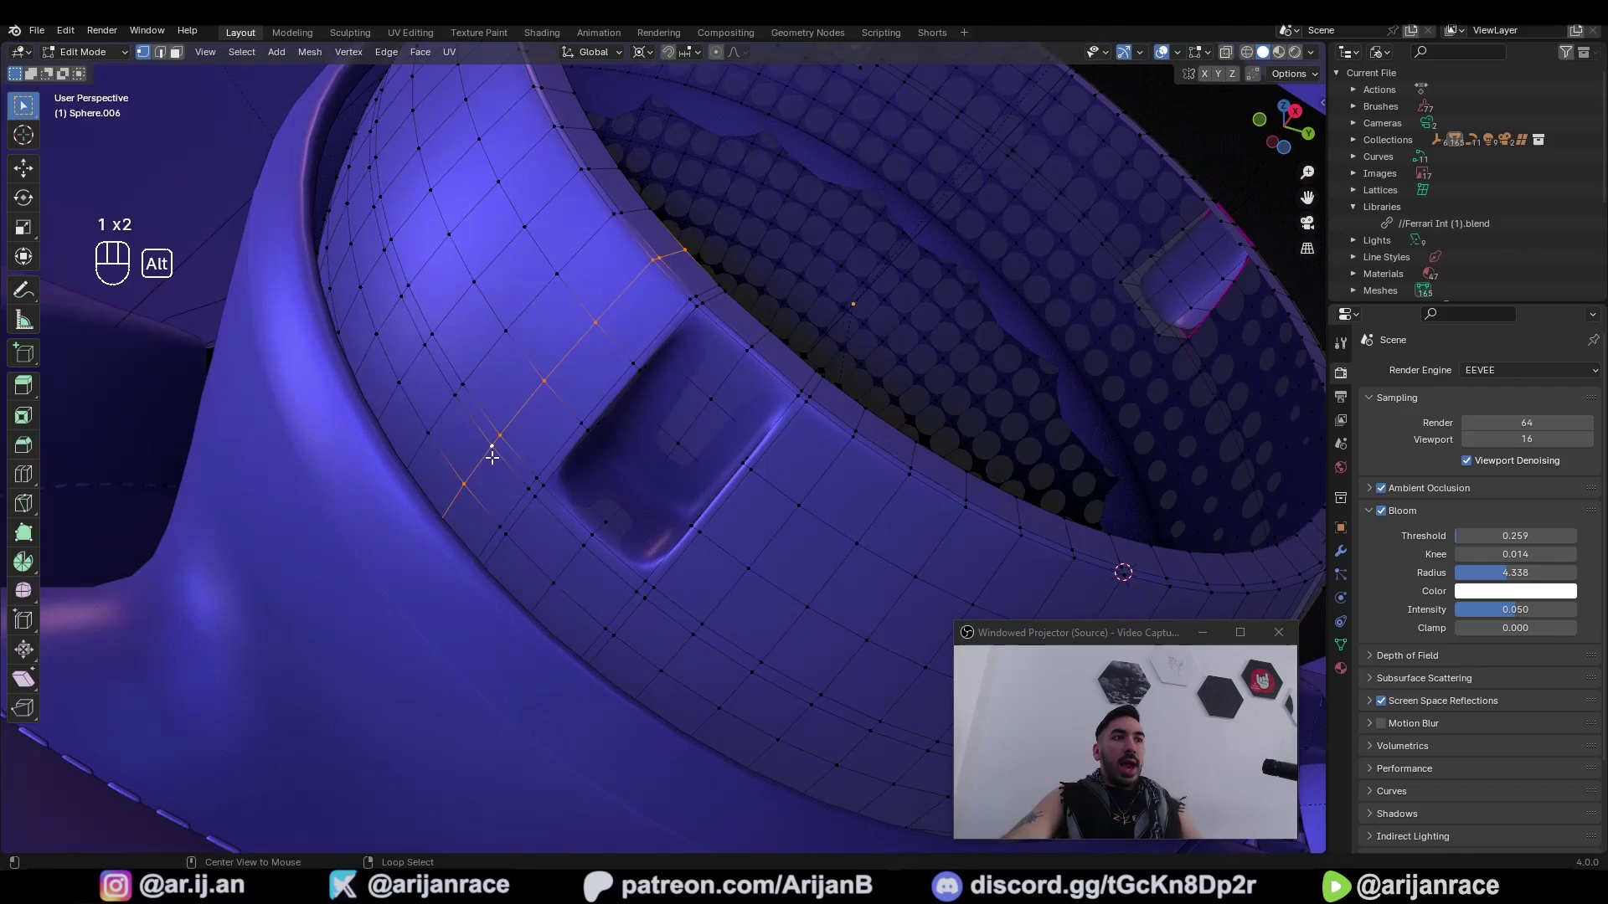
pyautogui.keyDown('alt'); pyautogui.click(470, 419); pyautogui.keyUp('alt')
pyautogui.press('Tab')
pyautogui.scroll(-3, 489, 313)
pyautogui.keyDown('shift'); pyautogui.moveTo(510, 218); pyautogui.dragTo(548, 259, button='middle'); pyautogui.keyUp('shift')
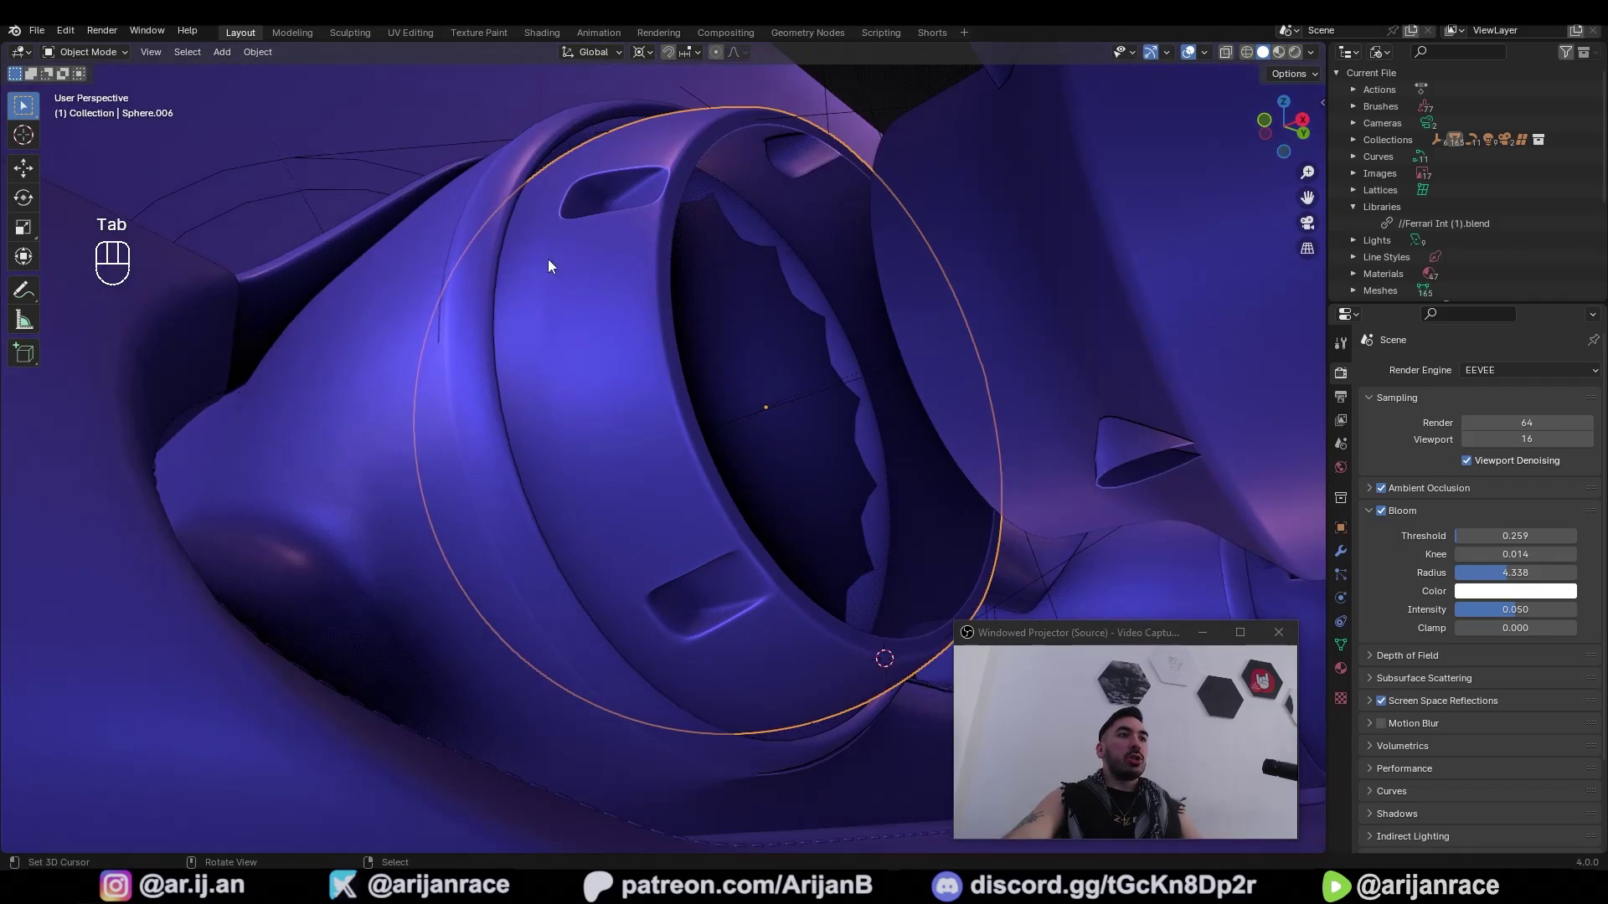
pyautogui.moveTo(552, 400); pyautogui.dragTo(635, 474, button='middle')
# Step: Try to slide a supporting edge loop beside the pocket along the ring's surface
pyautogui.press('Tab')
pyautogui.scroll(5, 522, 427)
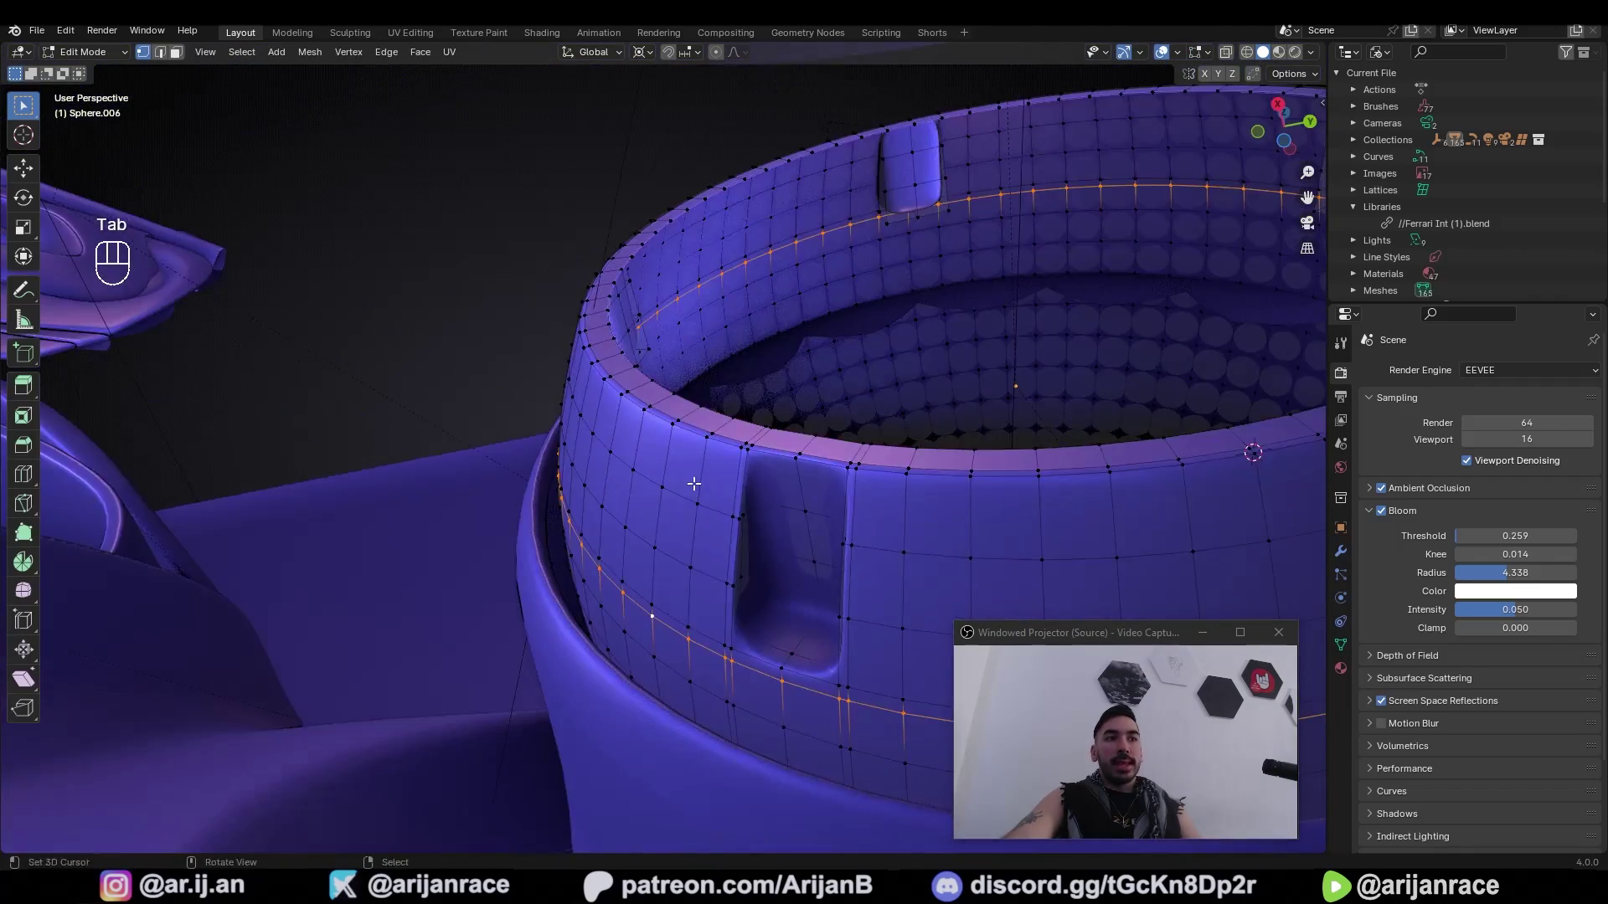
pyautogui.press('g')
pyautogui.press('g')
pyautogui.click(550, 444)
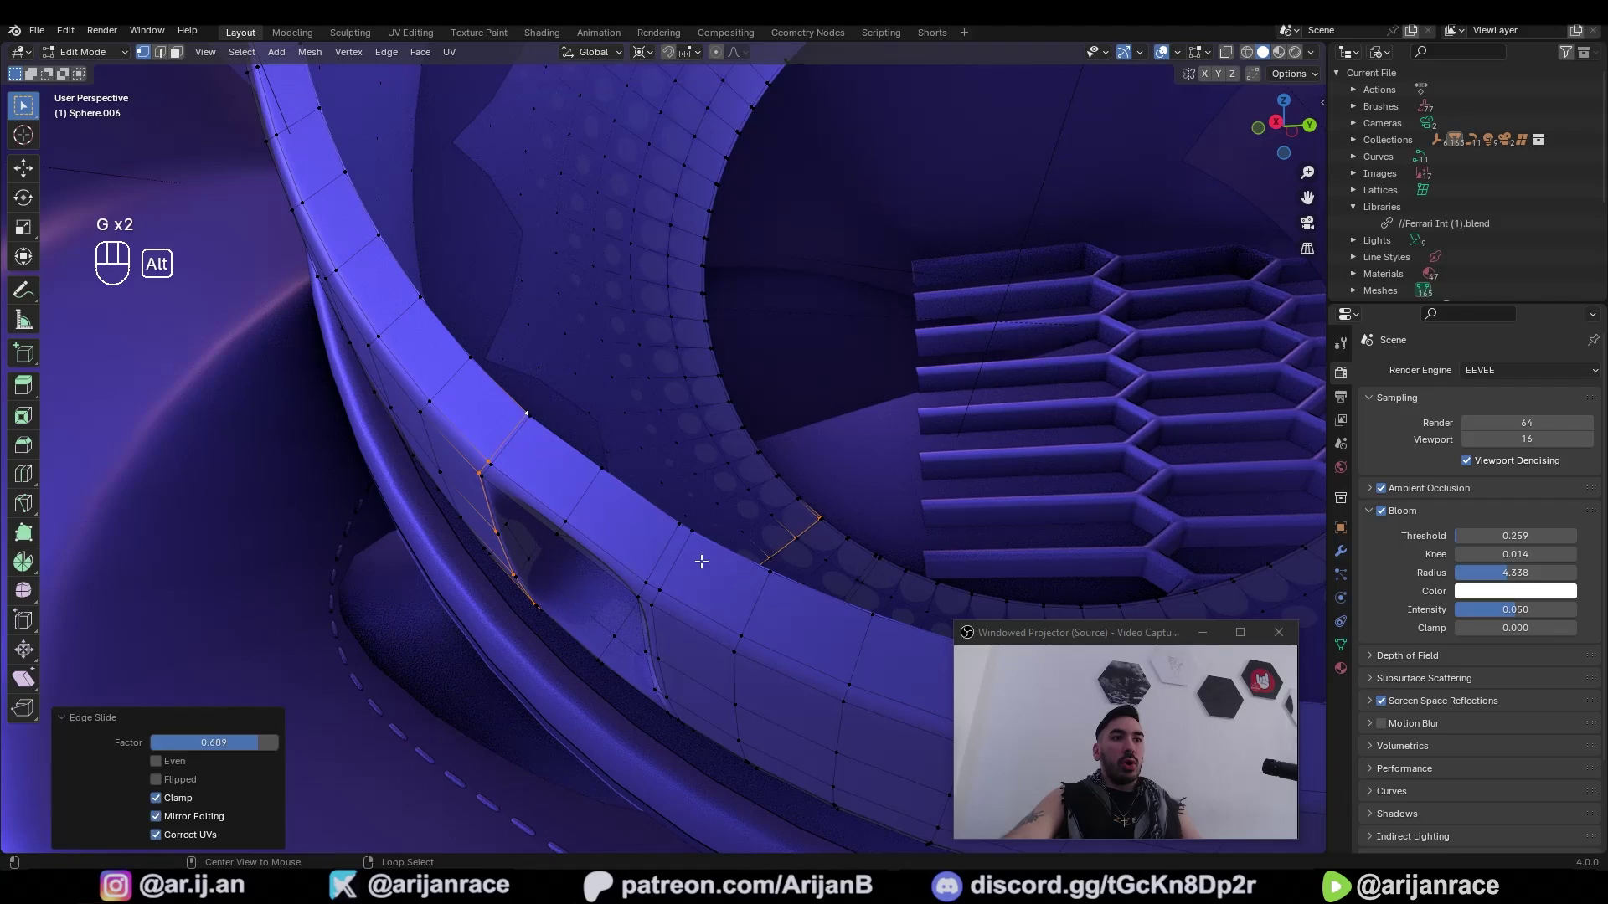
# Step: Try to slide the supporting edge loop on the pocket's opposite side and check the resulting shading
pyautogui.keyDown('alt'); pyautogui.rightClick(700, 560); pyautogui.keyUp('alt')
pyautogui.press('g')
pyautogui.press('g')
pyautogui.click(695, 559)
pyautogui.press('Tab')
pyautogui.moveTo(695, 559); pyautogui.dragTo(560, 549, button='middle')
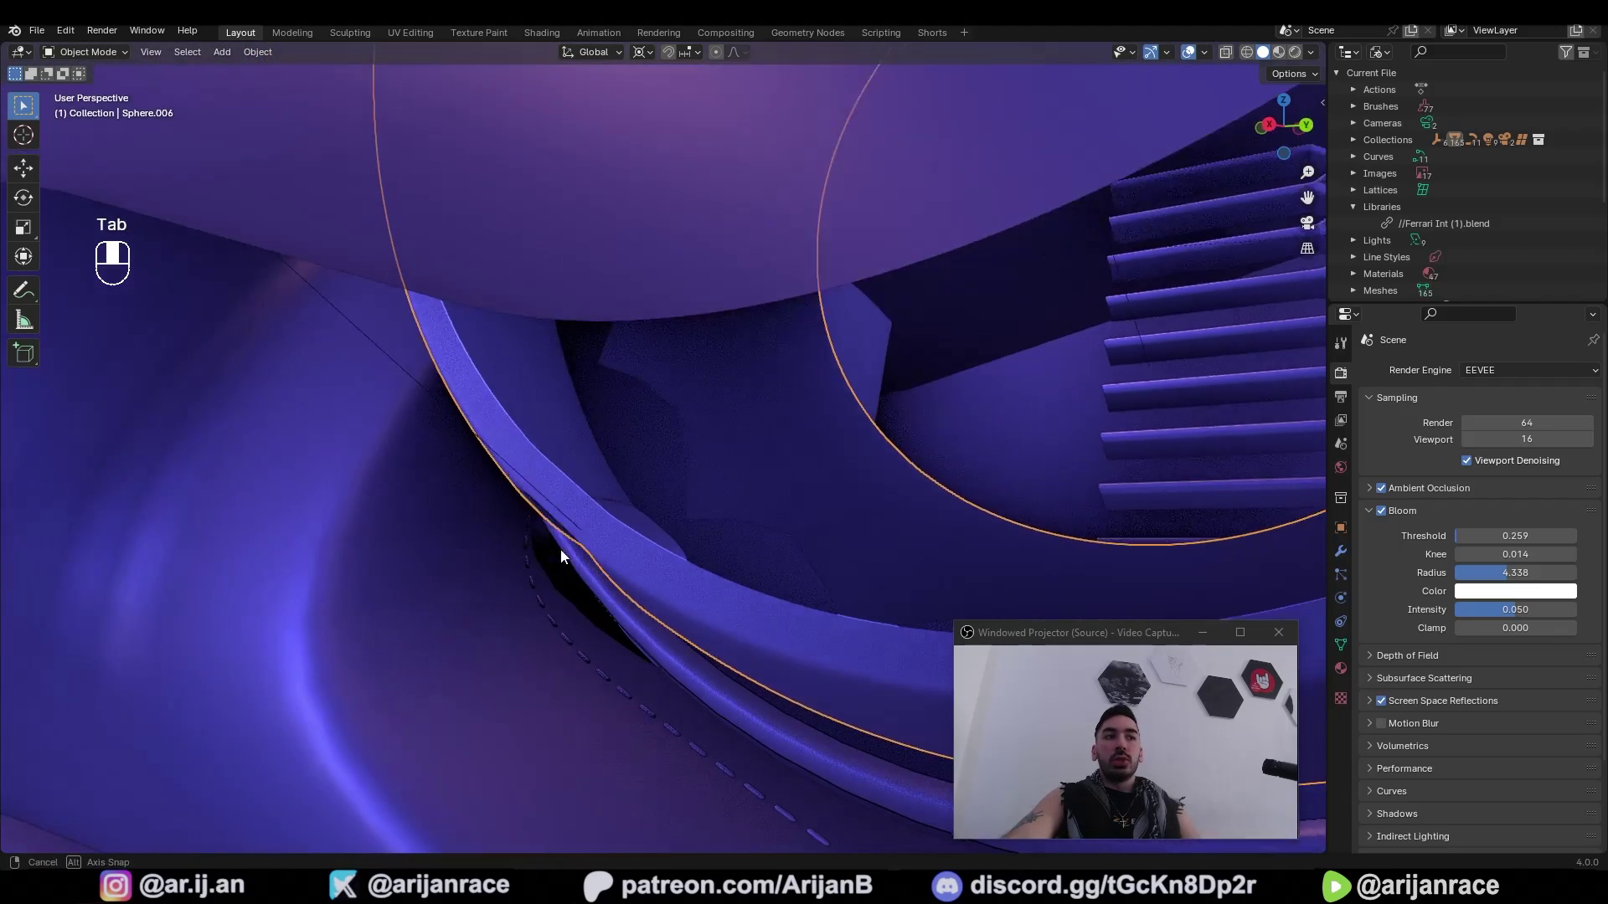
pyautogui.press('Tab')
pyautogui.press('Tab')
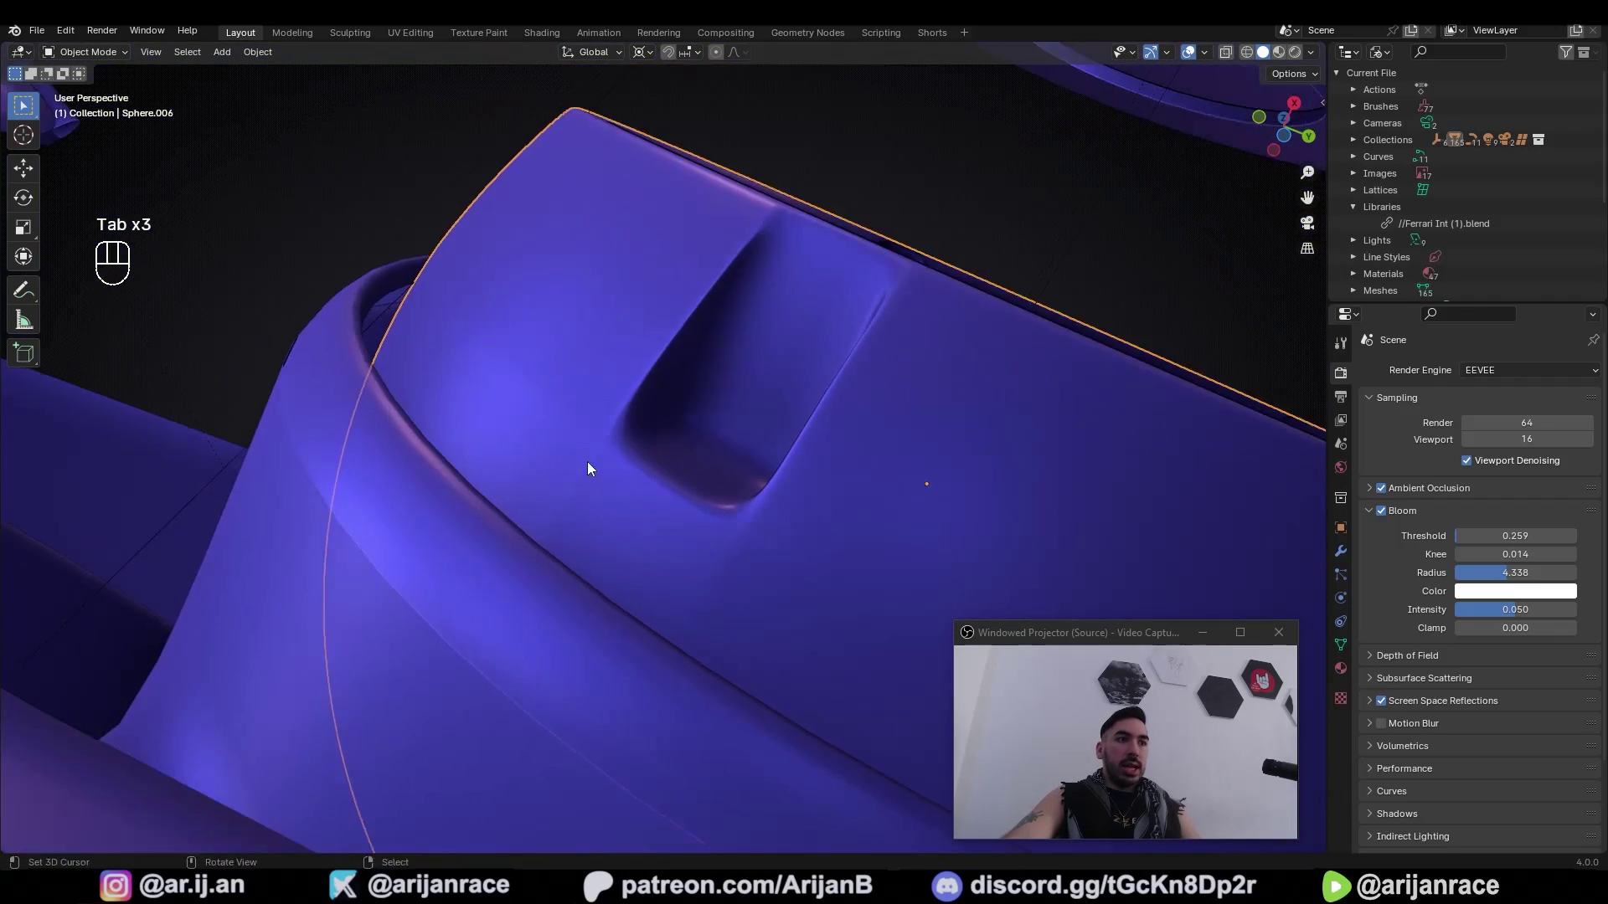
pyautogui.moveTo(587, 460); pyautogui.dragTo(618, 534, button='middle')
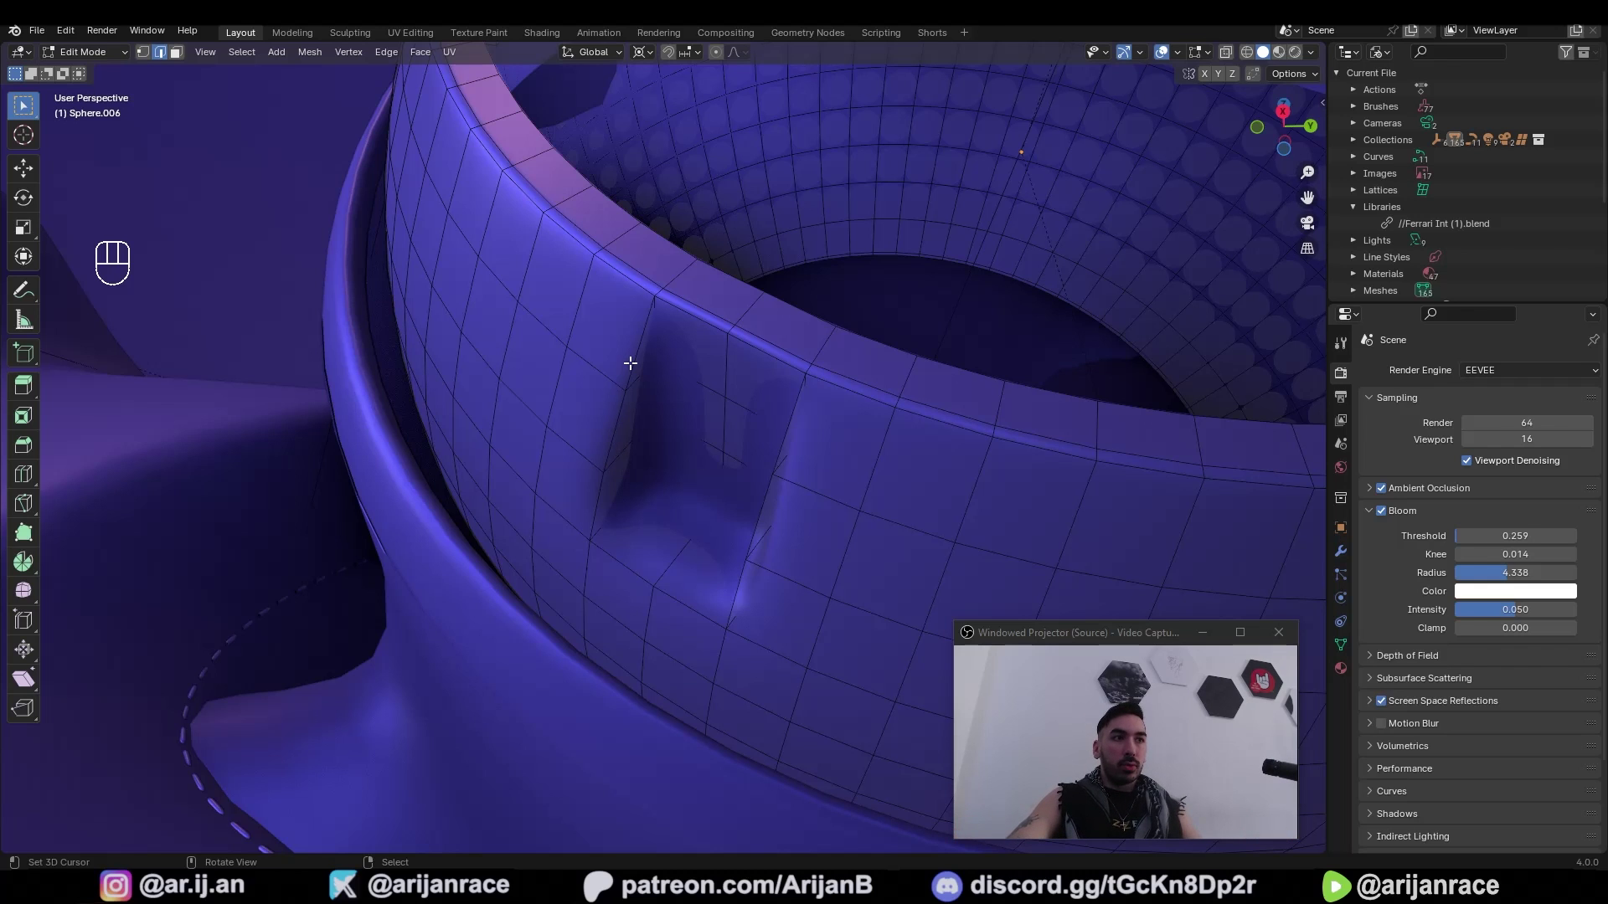
# Step: Bevel the edges outlining the pocket with 2 segments, a width of about 0.001 m and a shape of 1.000
pyautogui.press('2')
pyautogui.keyDown('alt'); pyautogui.keyDown('shift'); pyautogui.click(618, 561); pyautogui.keyUp('shift'); pyautogui.keyUp('alt')
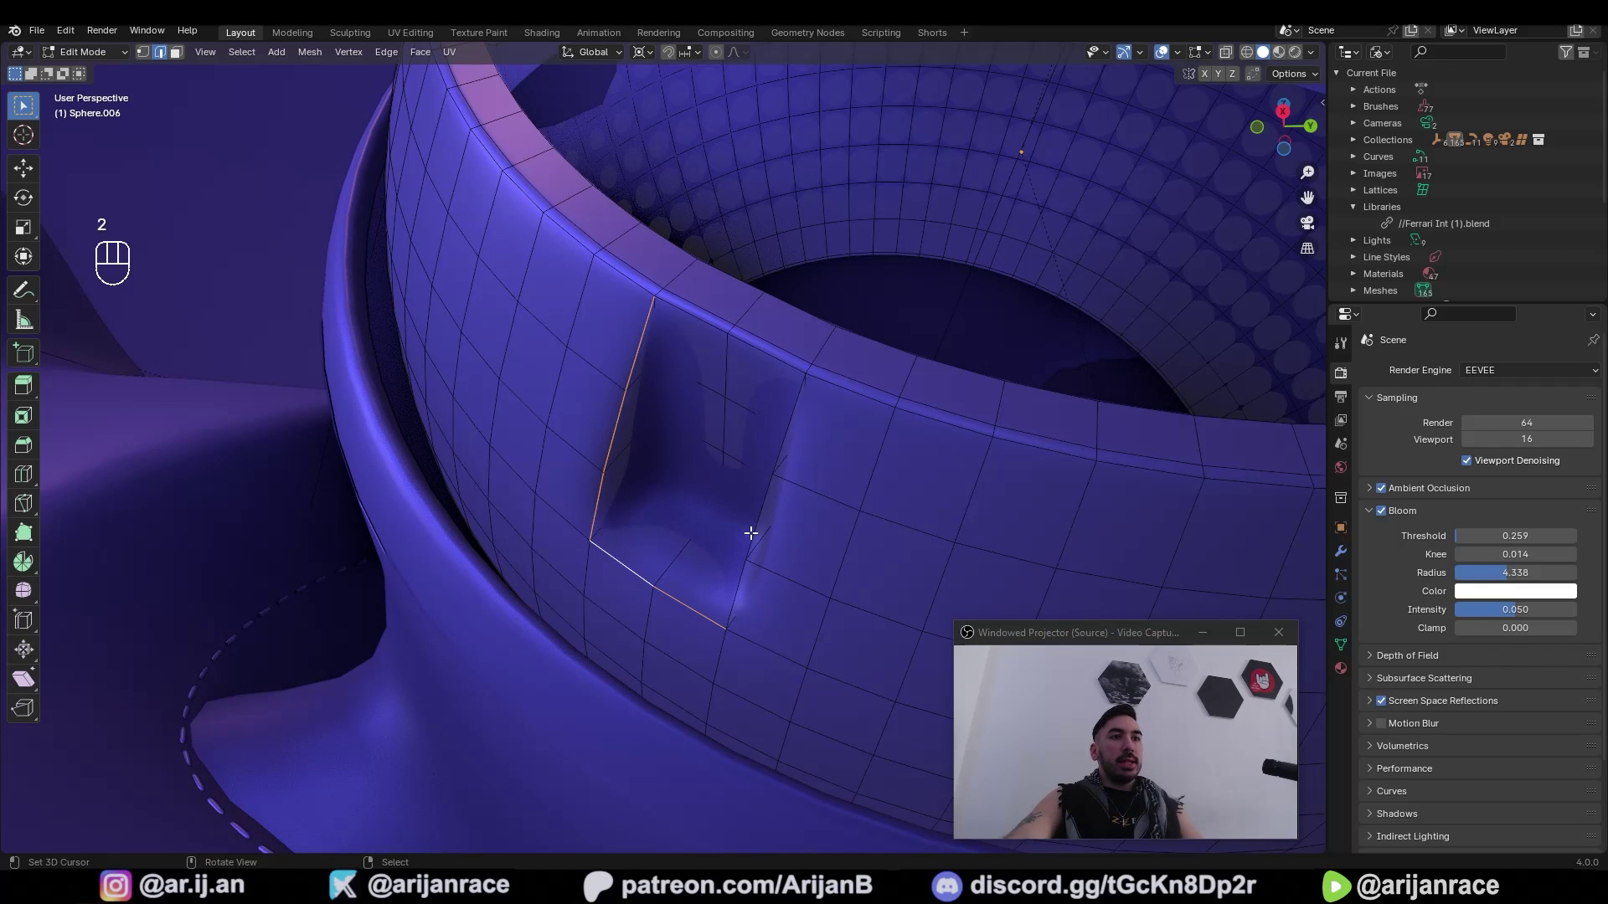
pyautogui.keyDown('alt'); pyautogui.keyDown('shift'); pyautogui.click(754, 531); pyautogui.keyUp('shift'); pyautogui.keyUp('alt')
pyautogui.keyDown('alt'); pyautogui.keyDown('shift'); pyautogui.click(780, 364); pyautogui.keyUp('shift'); pyautogui.keyUp('alt')
pyautogui.scroll(4, 838, 452)
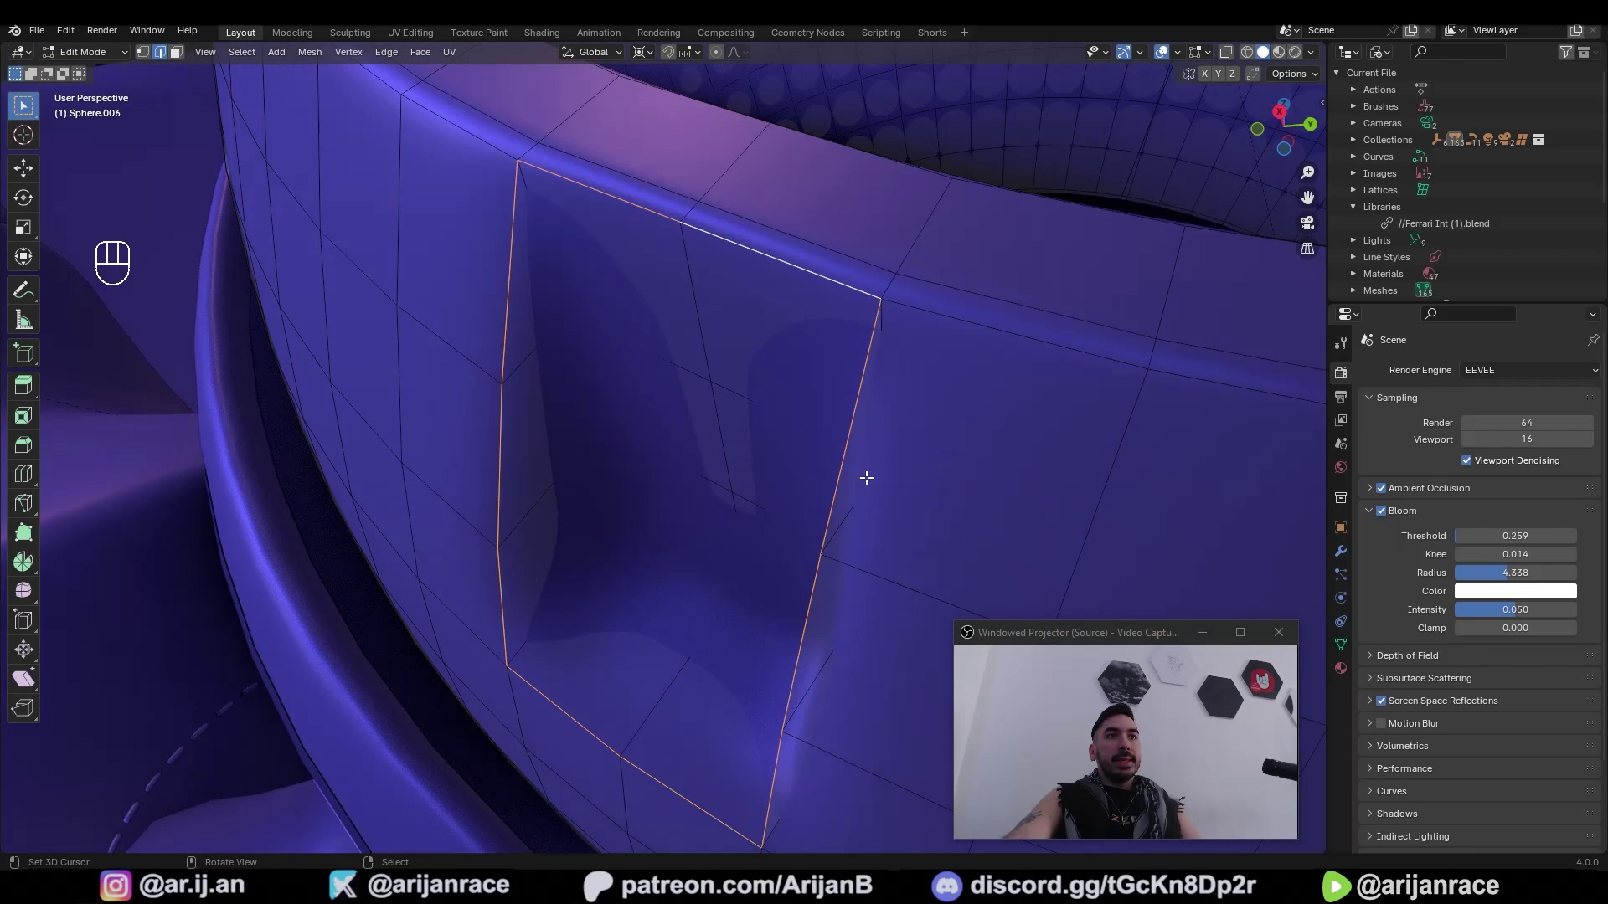
pyautogui.hotkey('ctrl', 'b')
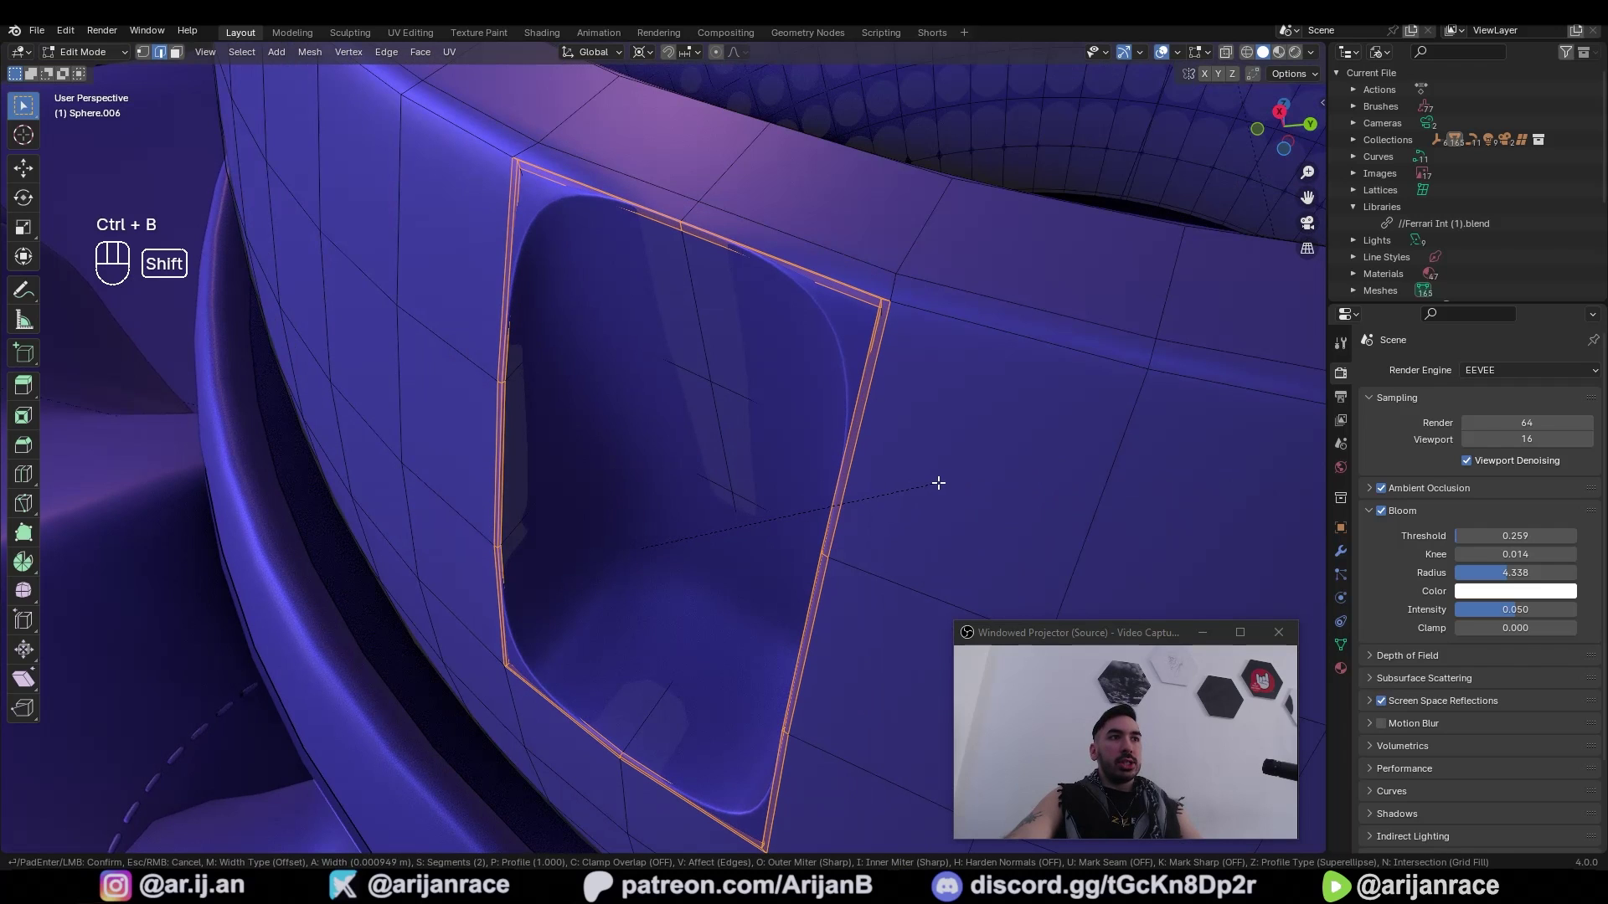
pyautogui.click(938, 483)
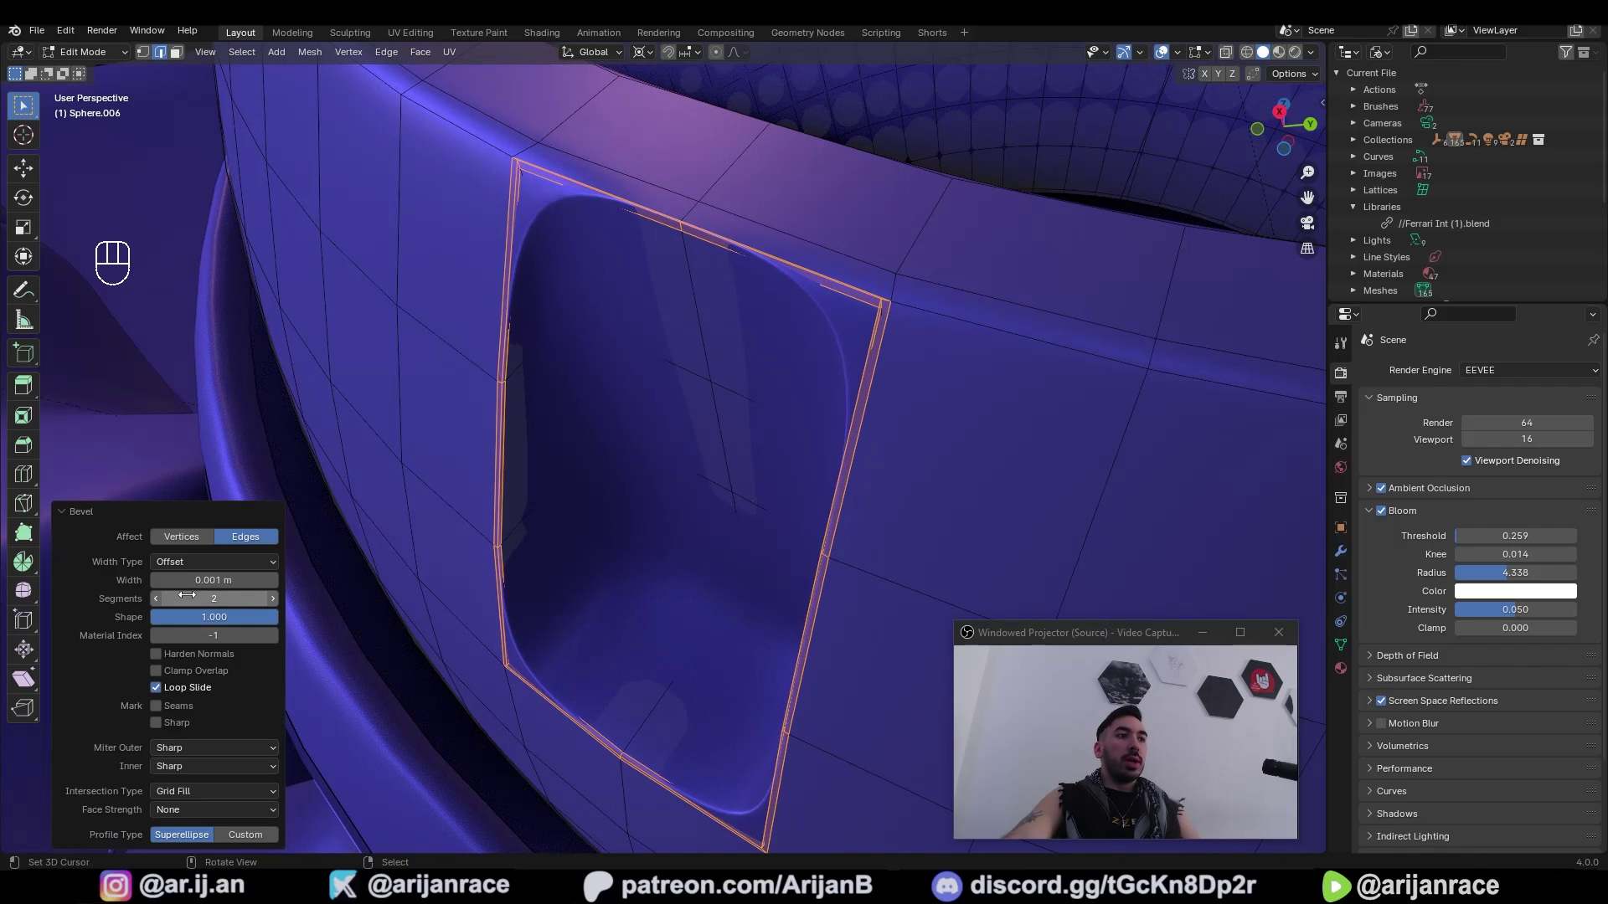
# Step: Inspect the beveled pocket outline, comparing the editable mesh with the smoothed ring
pyautogui.moveTo(654, 556); pyautogui.dragTo(717, 298, button='middle')
pyautogui.press('Tab')
pyautogui.press('Tab')
pyautogui.scroll(-5, 767, 347)
pyautogui.scroll(2, 655, 352)
pyautogui.press('Tab')
pyautogui.scroll(2, 717, 298)
pyautogui.press('Tab')
# Step: Examine the narrow bevel faces and corner vertices along the pocket's rim-side edge
pyautogui.press('3')
pyautogui.click(661, 282)
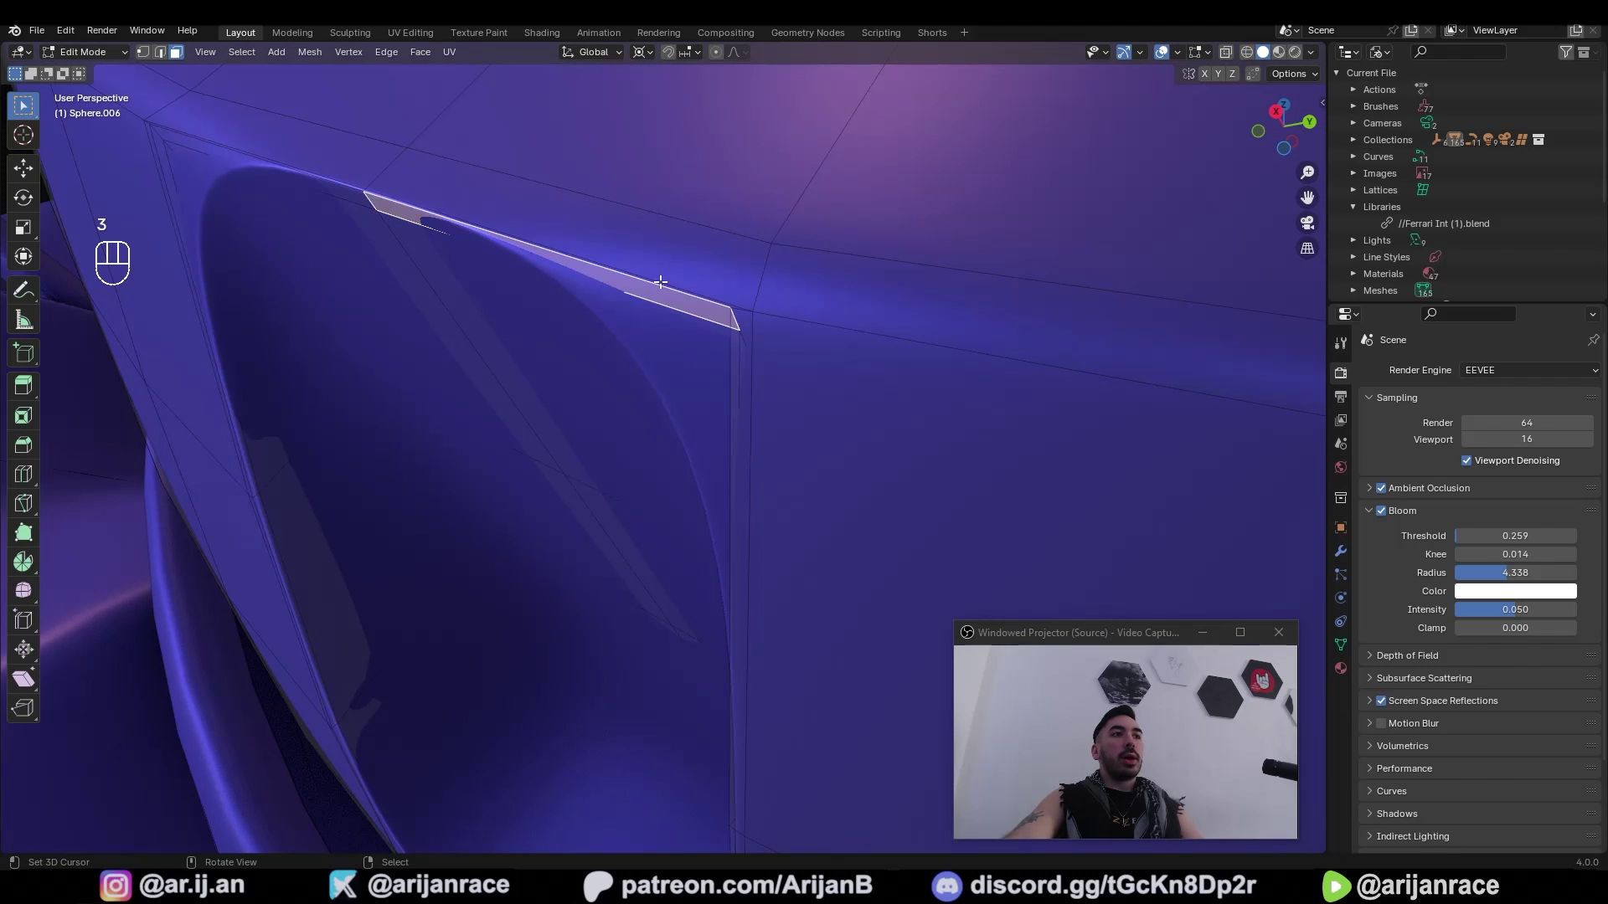
pyautogui.press('1')
pyautogui.keyDown('shift'); pyautogui.moveTo(360, 151); pyautogui.dragTo(517, 255, button='middle'); pyautogui.keyUp('shift')
pyautogui.press('Tab')
pyautogui.press('Tab')
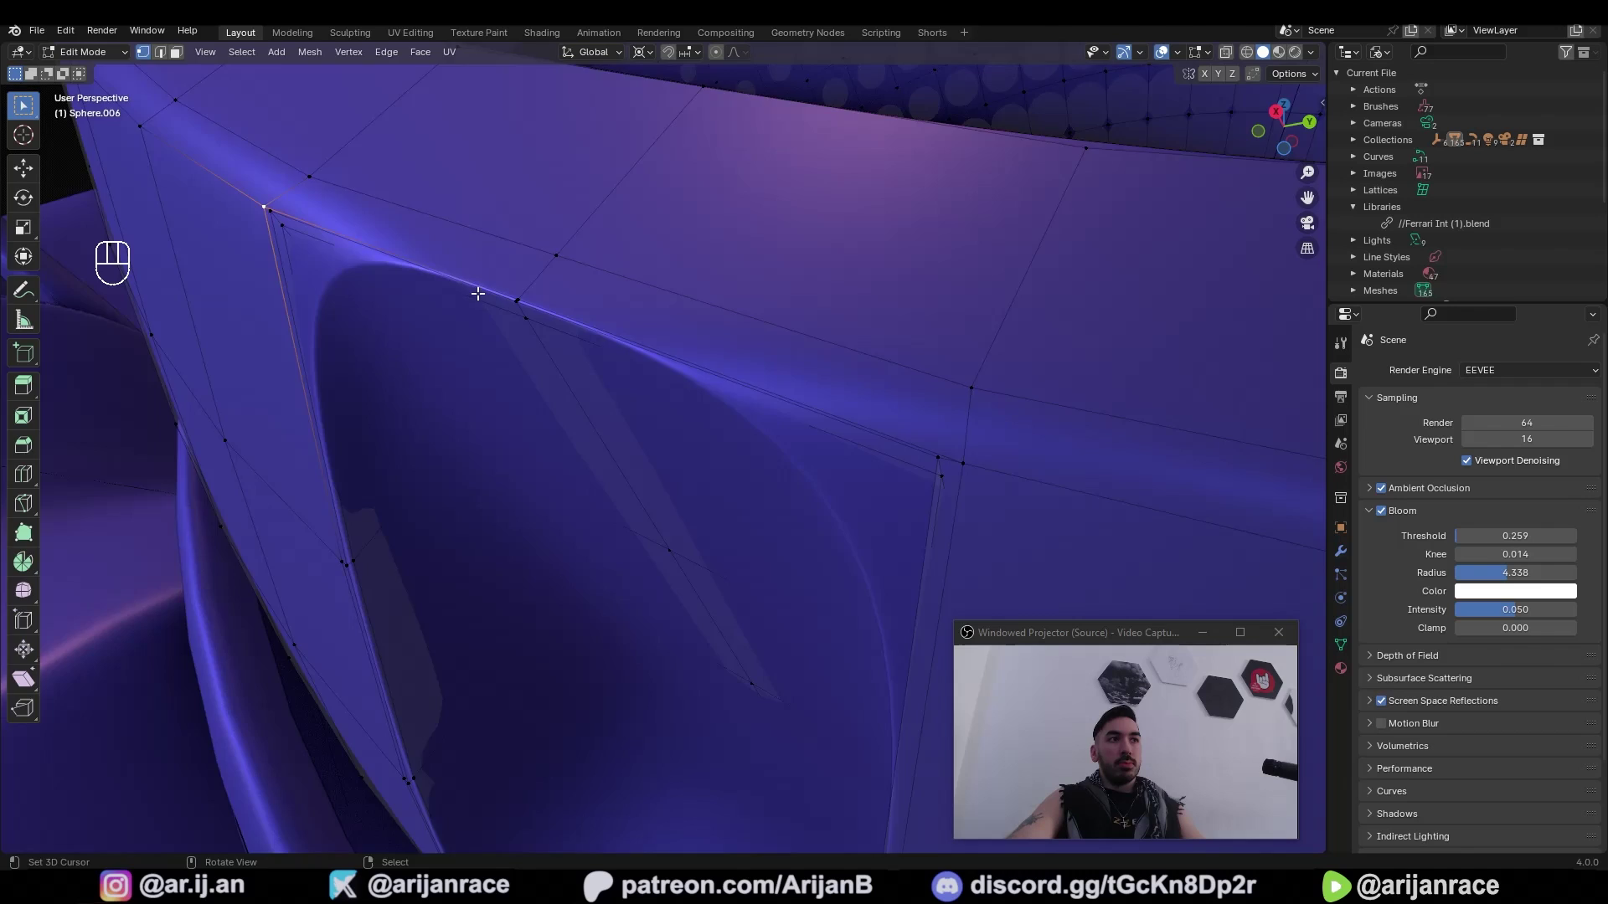
pyautogui.press('Tab')
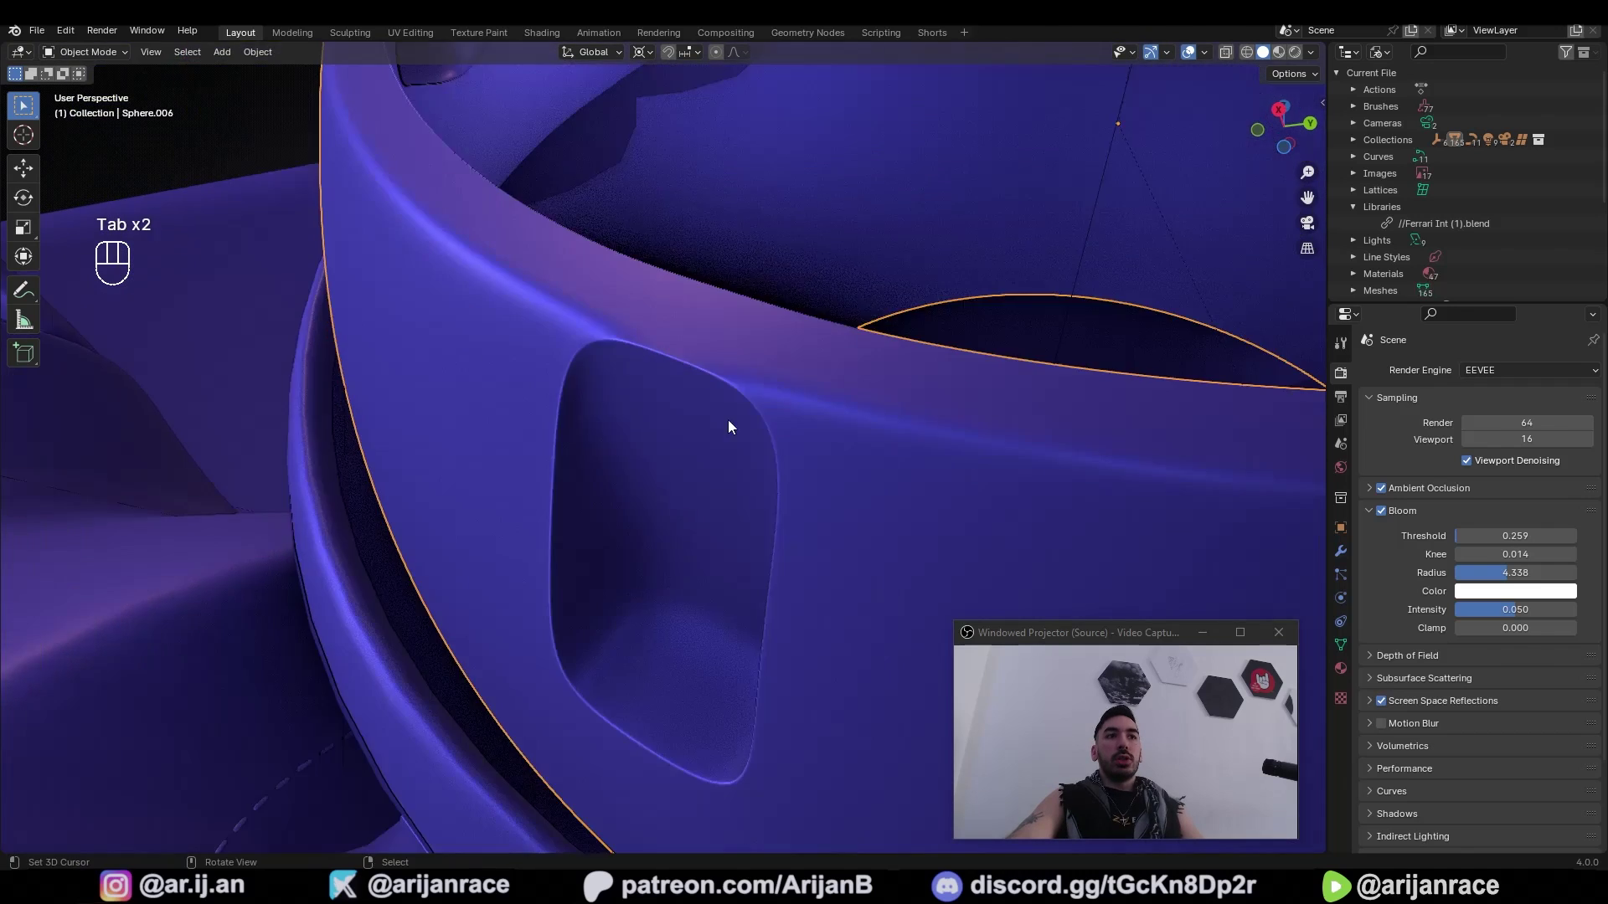
pyautogui.moveTo(727, 419); pyautogui.dragTo(646, 448, button='middle')
pyautogui.scroll(-3, 647, 449)
pyautogui.press('Tab')
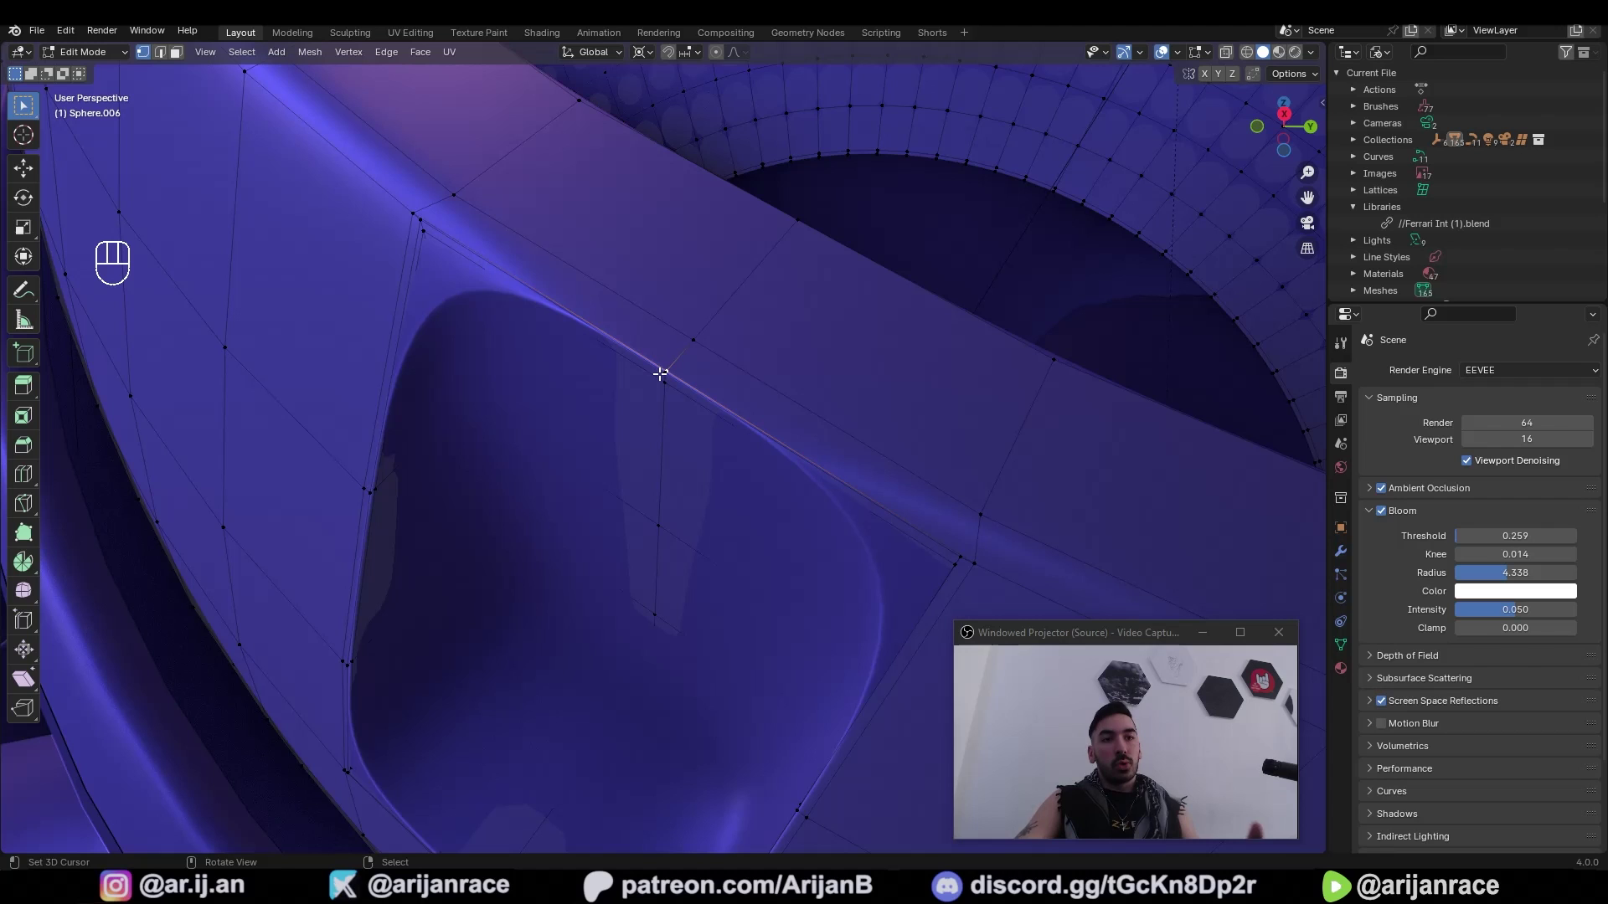
# Step: Examine the face layout between the pocket's bevel and the ring's rim, along with the smoothed result
pyautogui.press('a')
pyautogui.scroll(-6, 545, 366)
pyautogui.scroll(9, 635, 480)
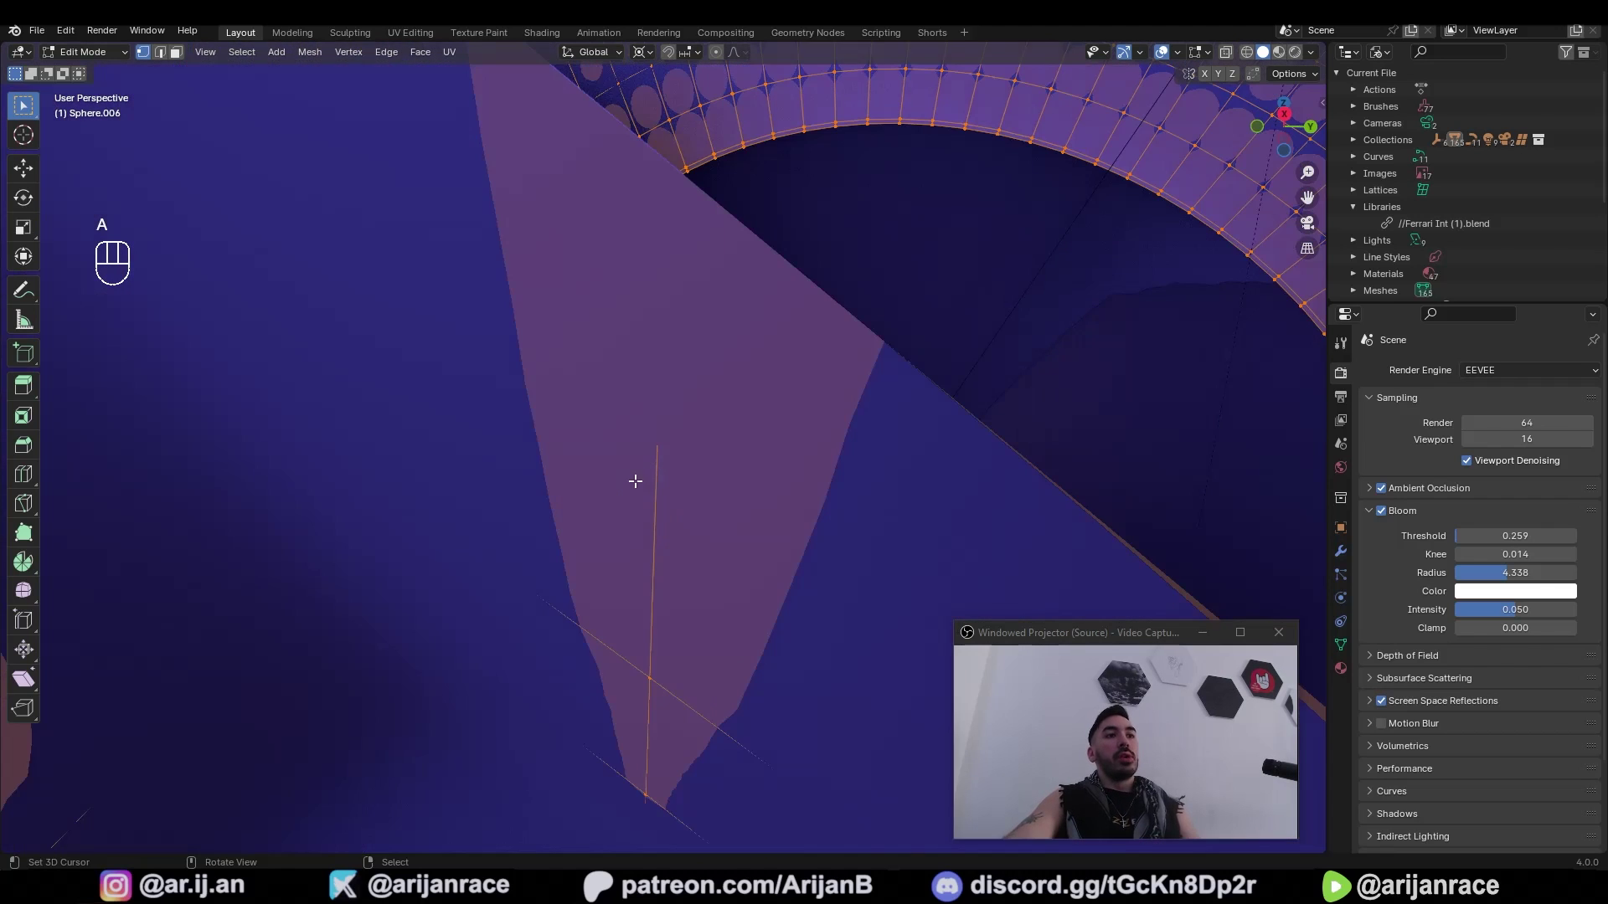
pyautogui.scroll(-7, 674, 453)
pyautogui.press('3')
pyautogui.scroll(3, 674, 453)
pyautogui.click(591, 213)
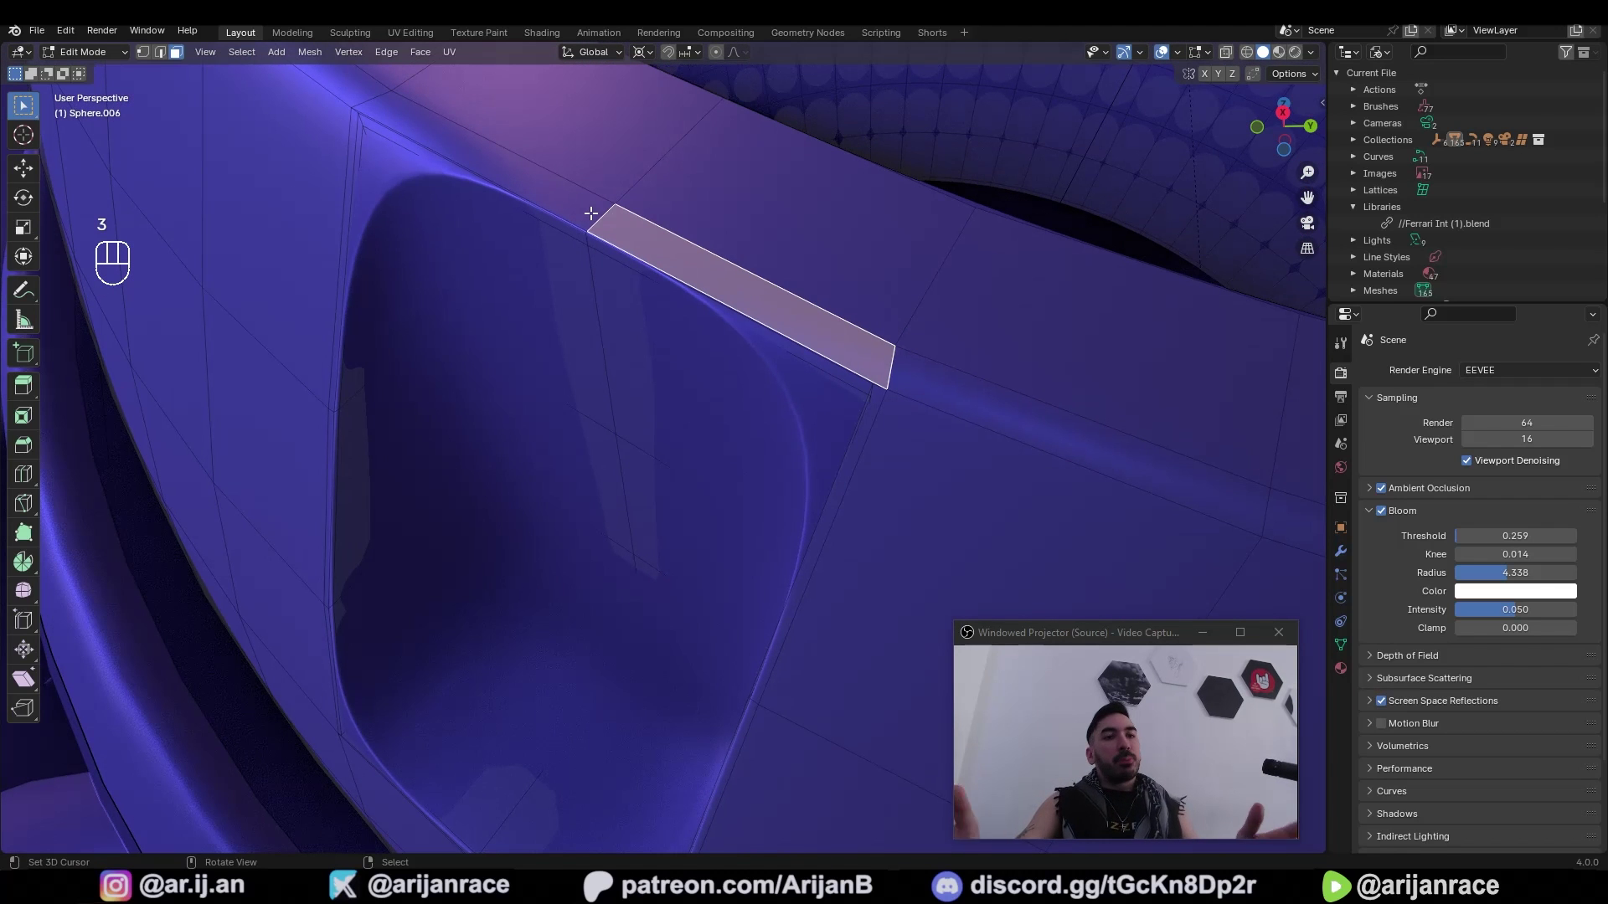
pyautogui.press('Tab')
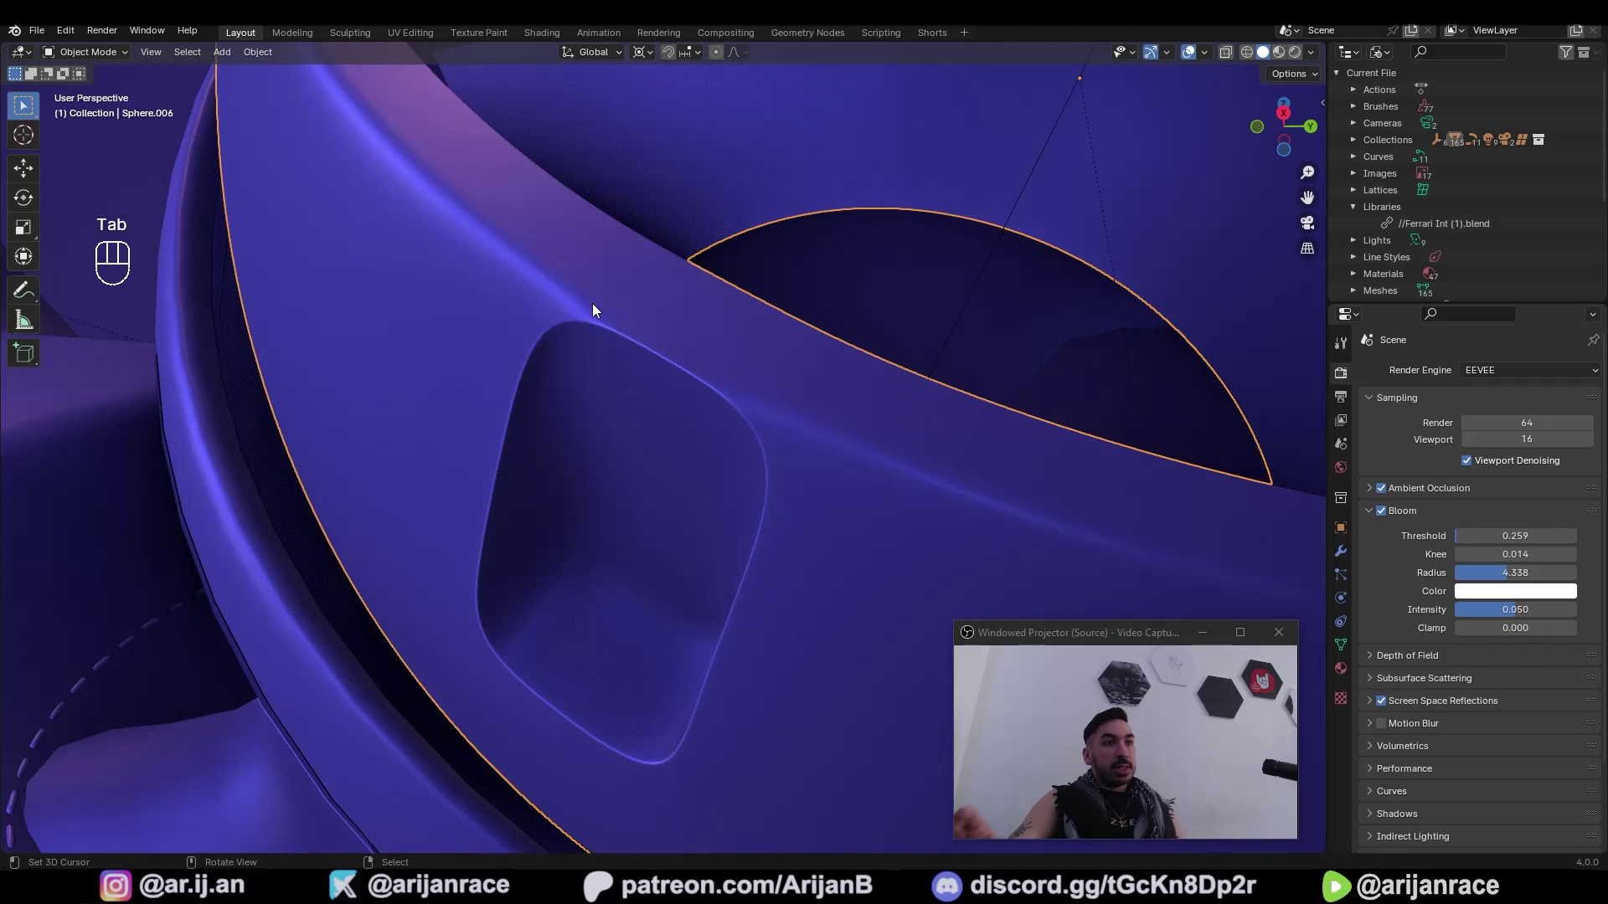
# Step: Select all the edges outlining another recessed pocket on the ring
pyautogui.press('Tab')
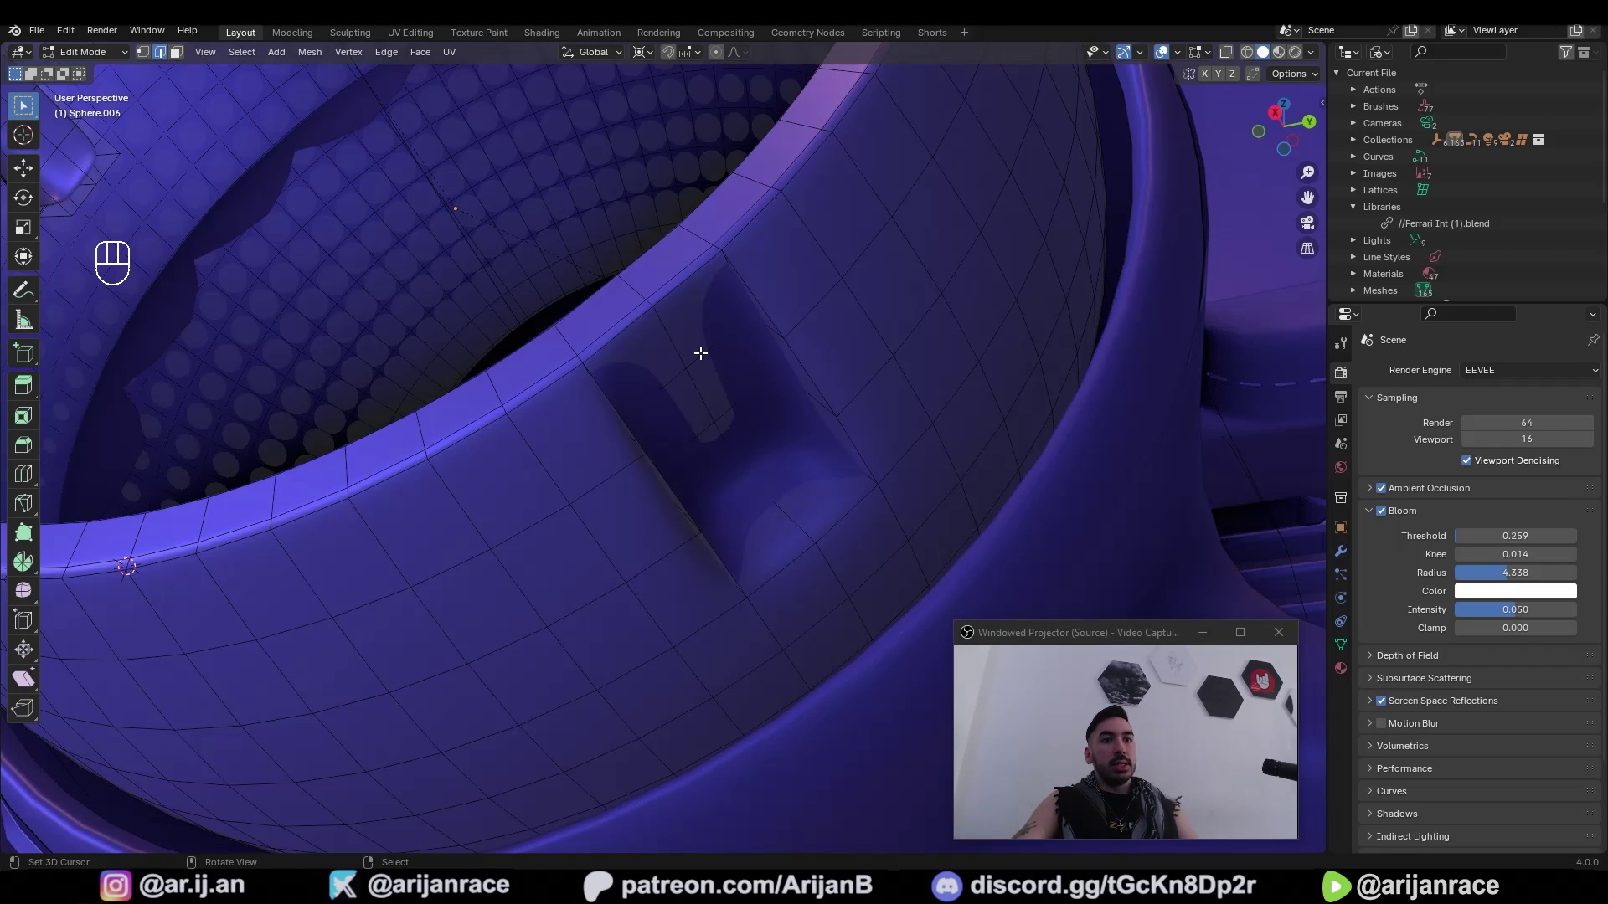
pyautogui.press('a')
pyautogui.press('a')
pyautogui.moveTo(806, 253); pyautogui.dragTo(761, 363, button='middle')
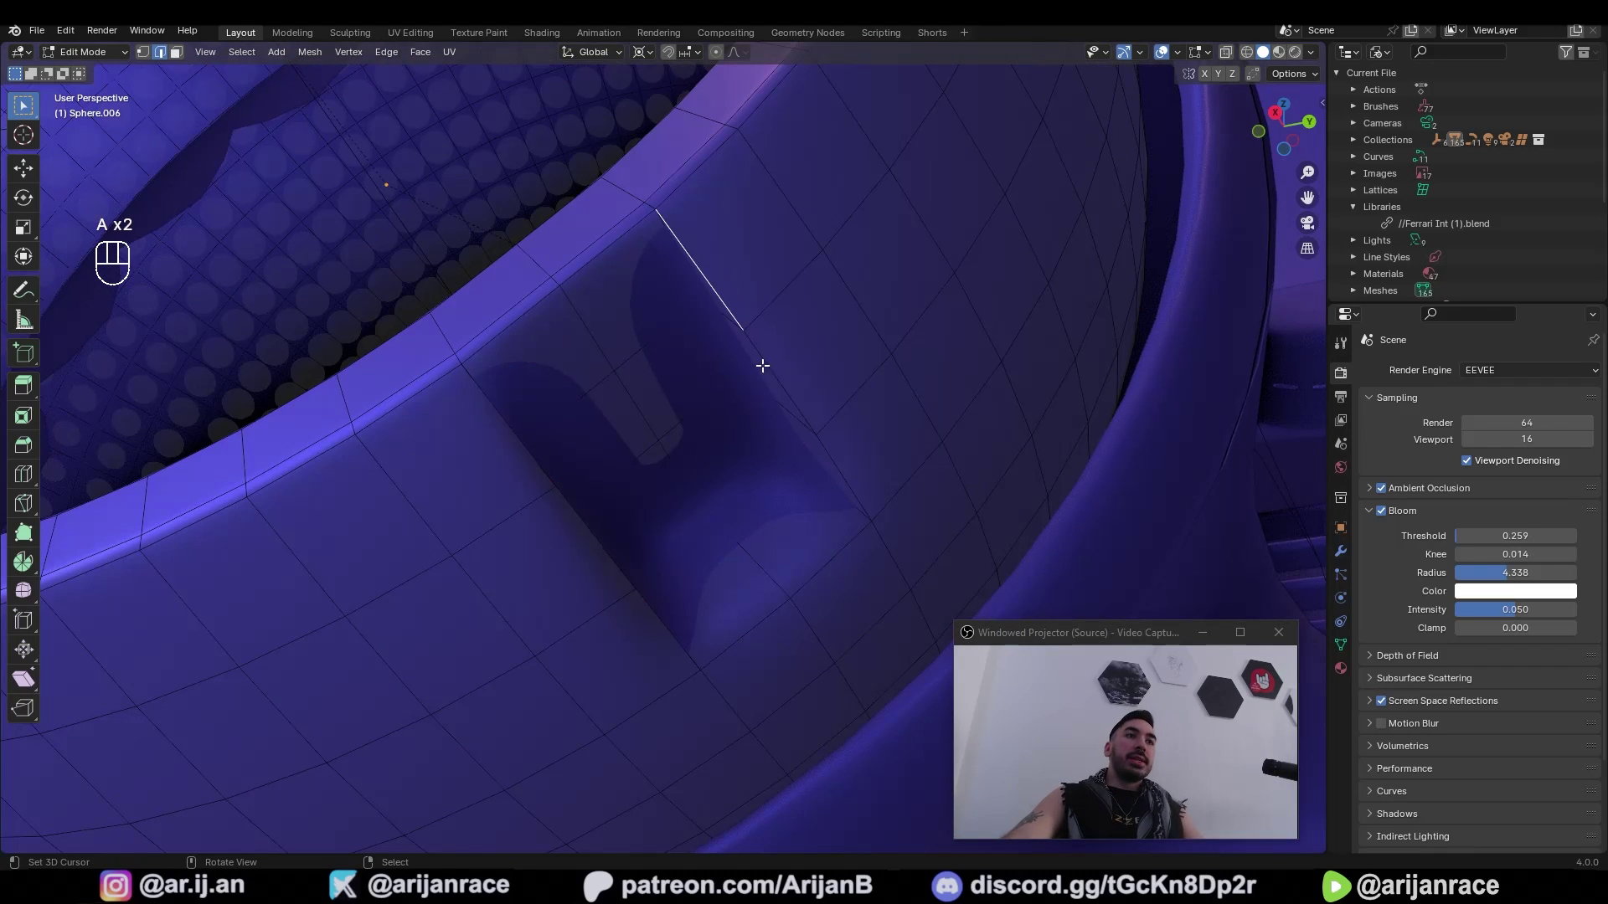
pyautogui.keyDown('ctrl'); pyautogui.click(843, 501); pyautogui.keyUp('ctrl')
pyautogui.keyDown('ctrl'); pyautogui.click(493, 340); pyautogui.keyUp('ctrl')
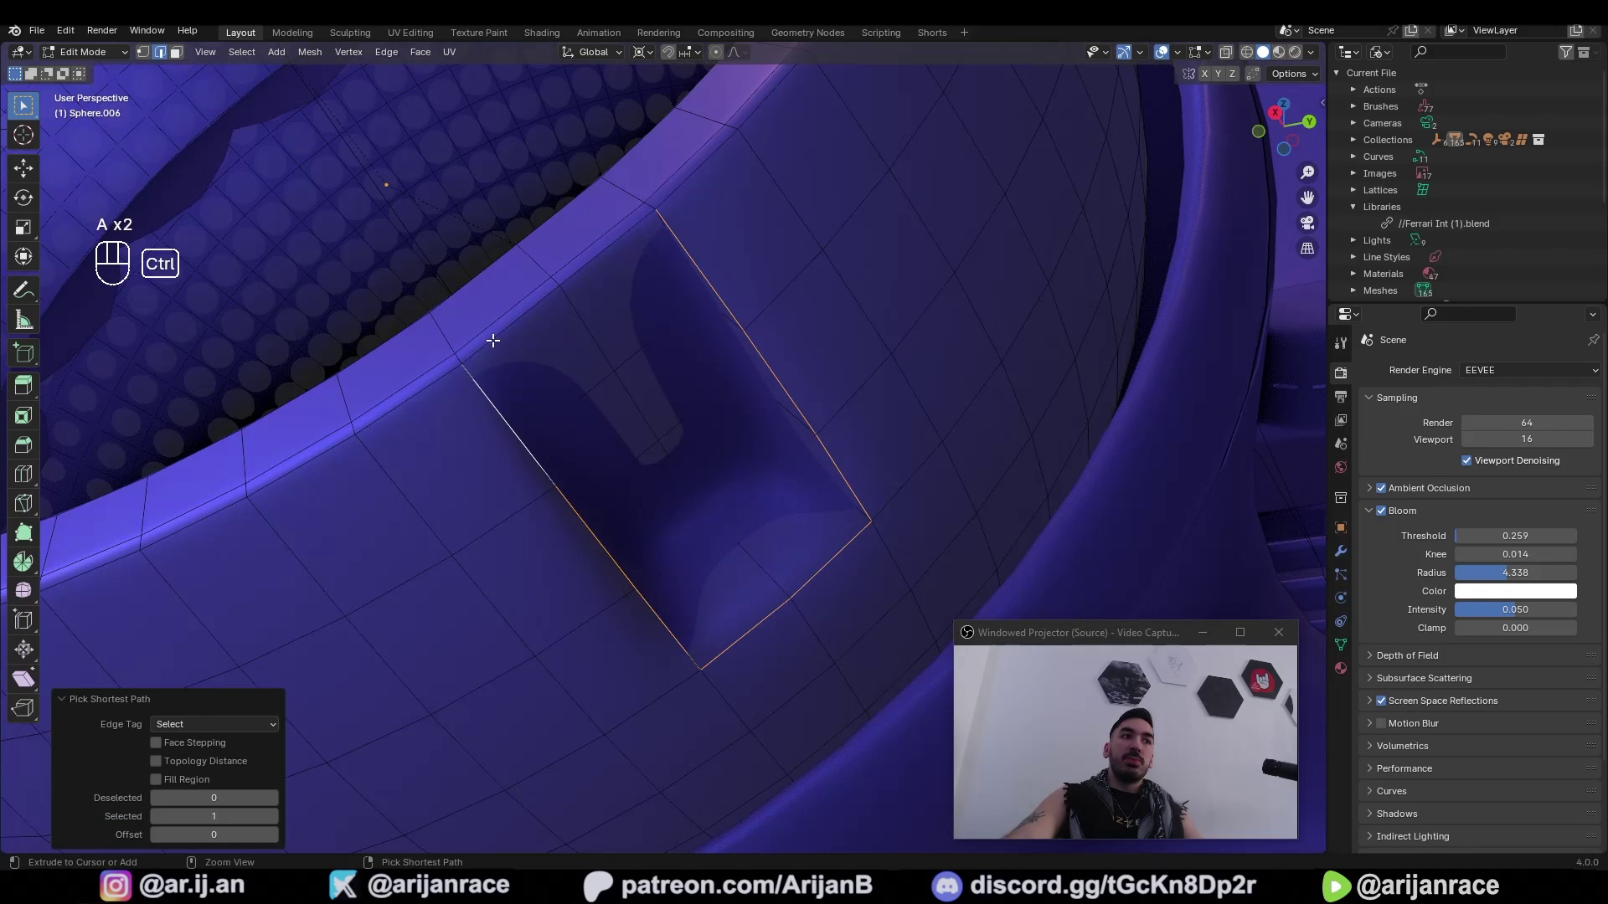
pyautogui.keyDown('ctrl'); pyautogui.rightClick(572, 266); pyautogui.keyUp('ctrl')
pyautogui.hotkey('ctrl', 'z')
pyautogui.keyDown('ctrl'); pyautogui.rightClick(596, 257); pyautogui.keyUp('ctrl')
pyautogui.moveTo(596, 257); pyautogui.dragTo(570, 345, button='middle')
# Step: Set the mean crease of the selected pocket outline edges to 1.00 and compare the editable mesh with the smoothed ring
pyautogui.press('n')
pyautogui.press('n')
pyautogui.press('n')
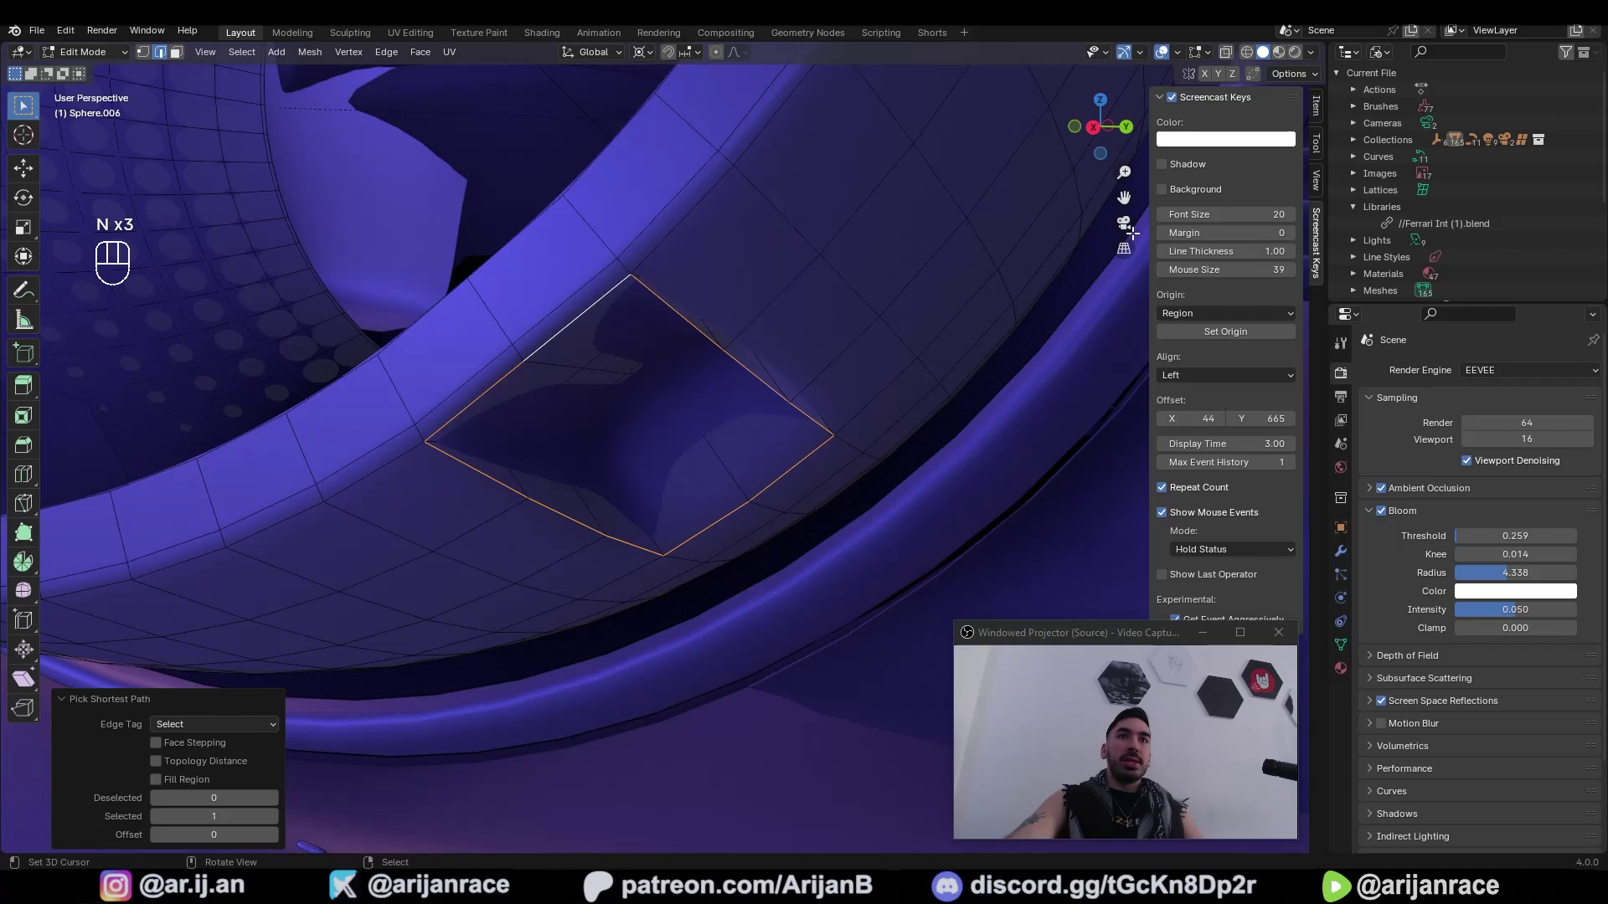
pyautogui.click(1314, 110)
pyautogui.click(1203, 299)
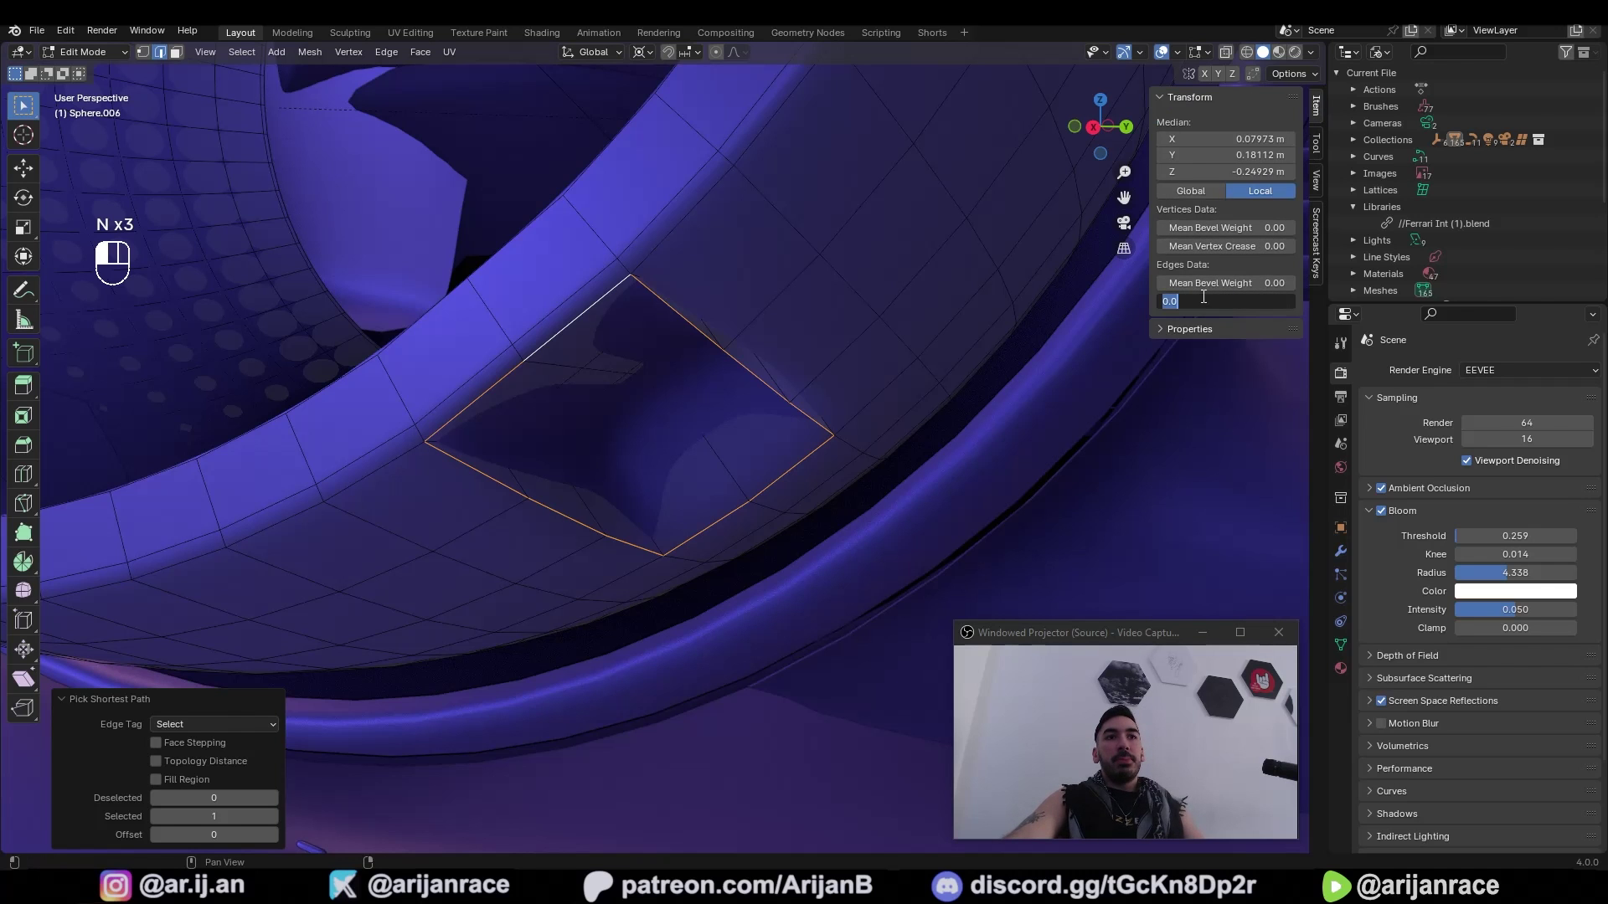
pyautogui.press('Return')
pyautogui.moveTo(810, 395); pyautogui.dragTo(518, 354, button='middle')
pyautogui.press('Tab')
pyautogui.press('Tab')
# Step: Mark the pocket's creased outline edges as sharp
pyautogui.hotkey('ctrl', 'e')
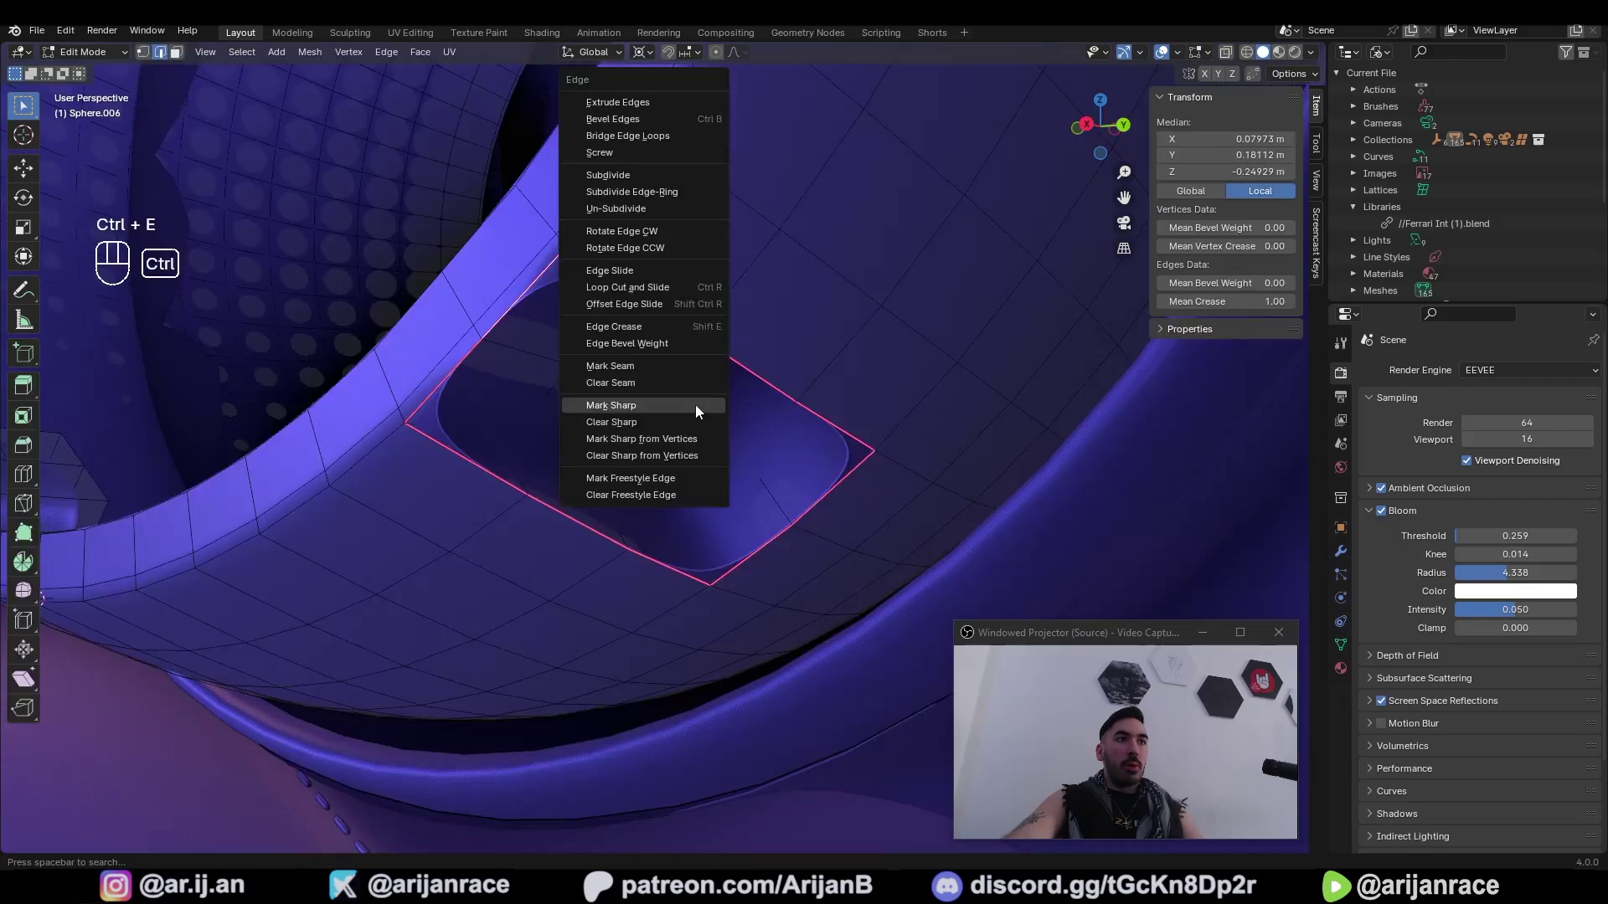
pyautogui.click(695, 405)
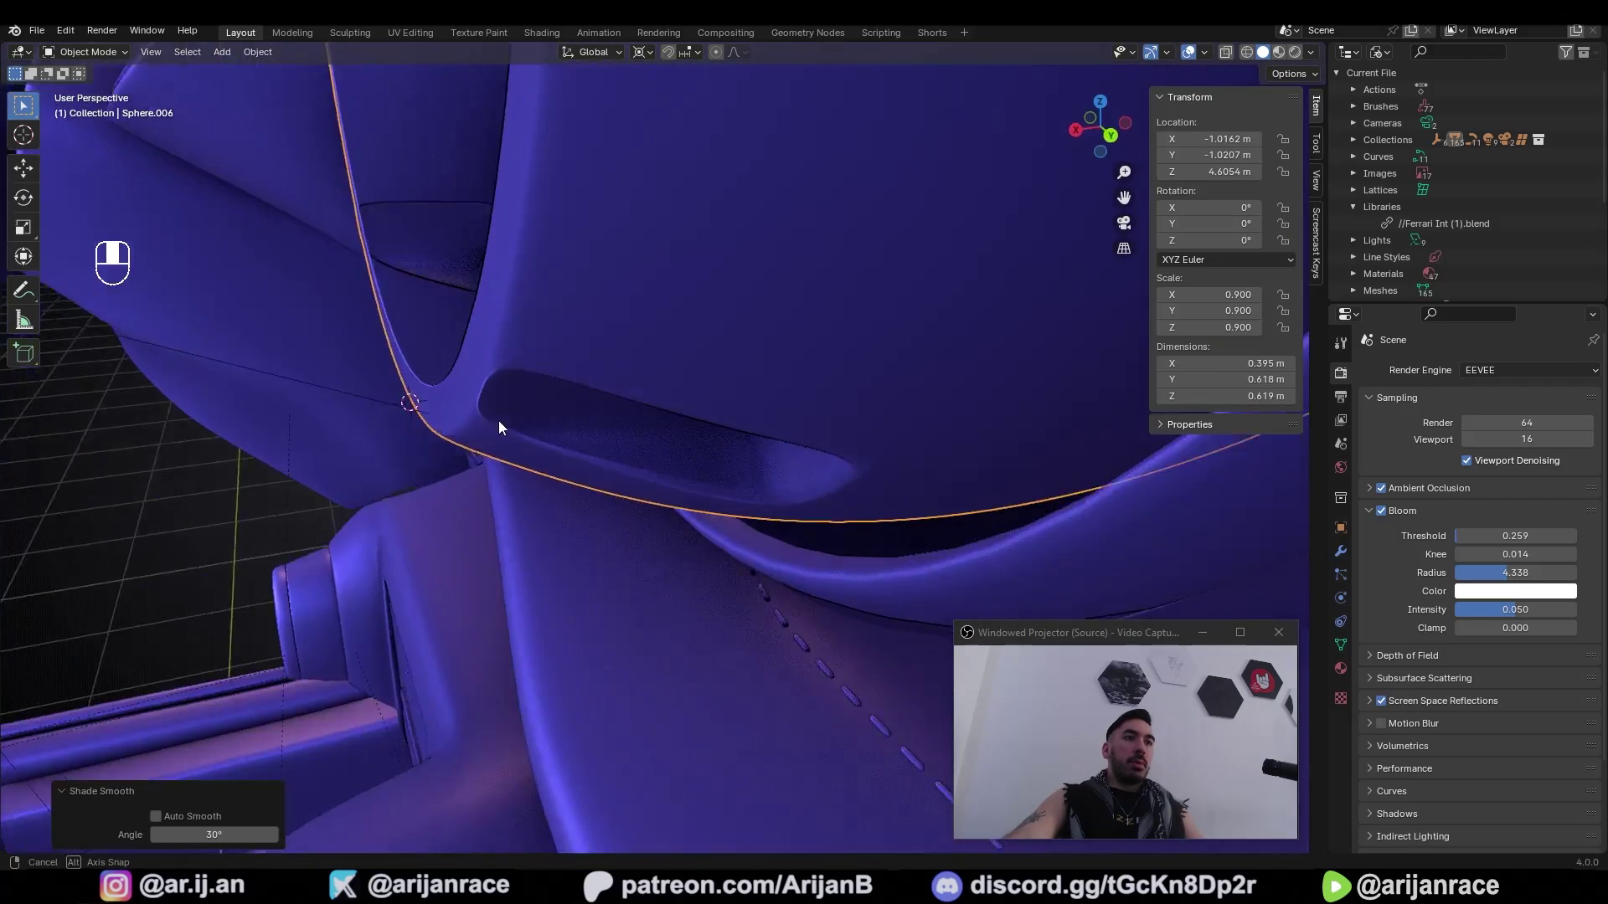
pyautogui.moveTo(499, 420); pyautogui.dragTo(625, 359, button='middle')
pyautogui.press('Tab')
pyautogui.hotkey('ctrl', 'e')
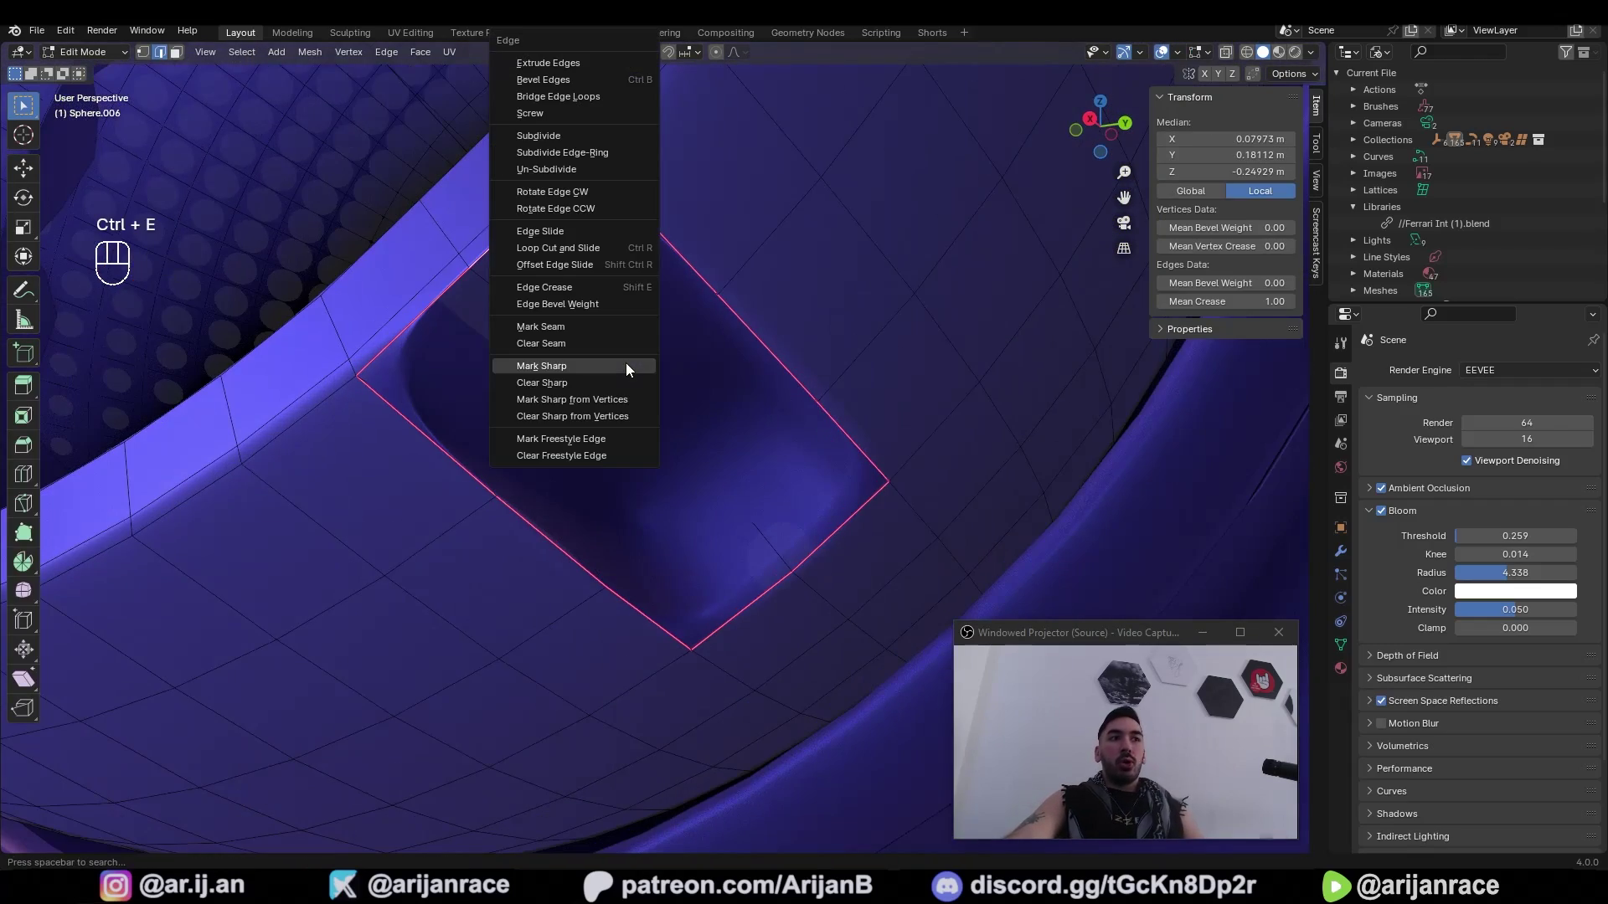
pyautogui.click(625, 366)
pyautogui.press('Tab')
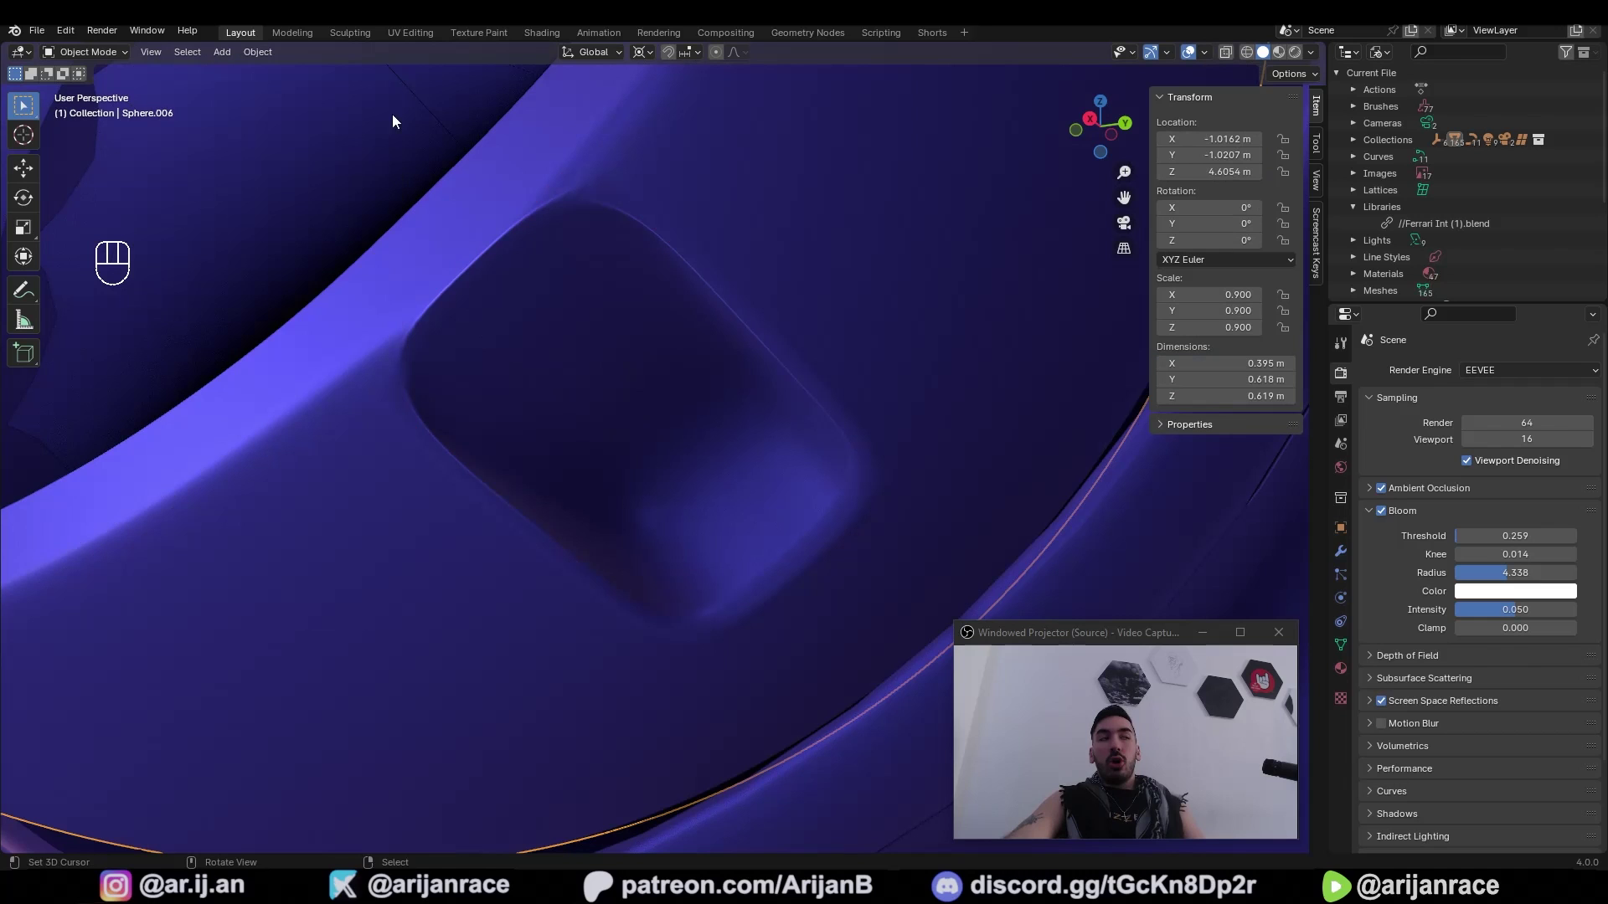
# Step: Apply auto smooth shading to the ring with an angle of 180°
pyautogui.click(259, 52)
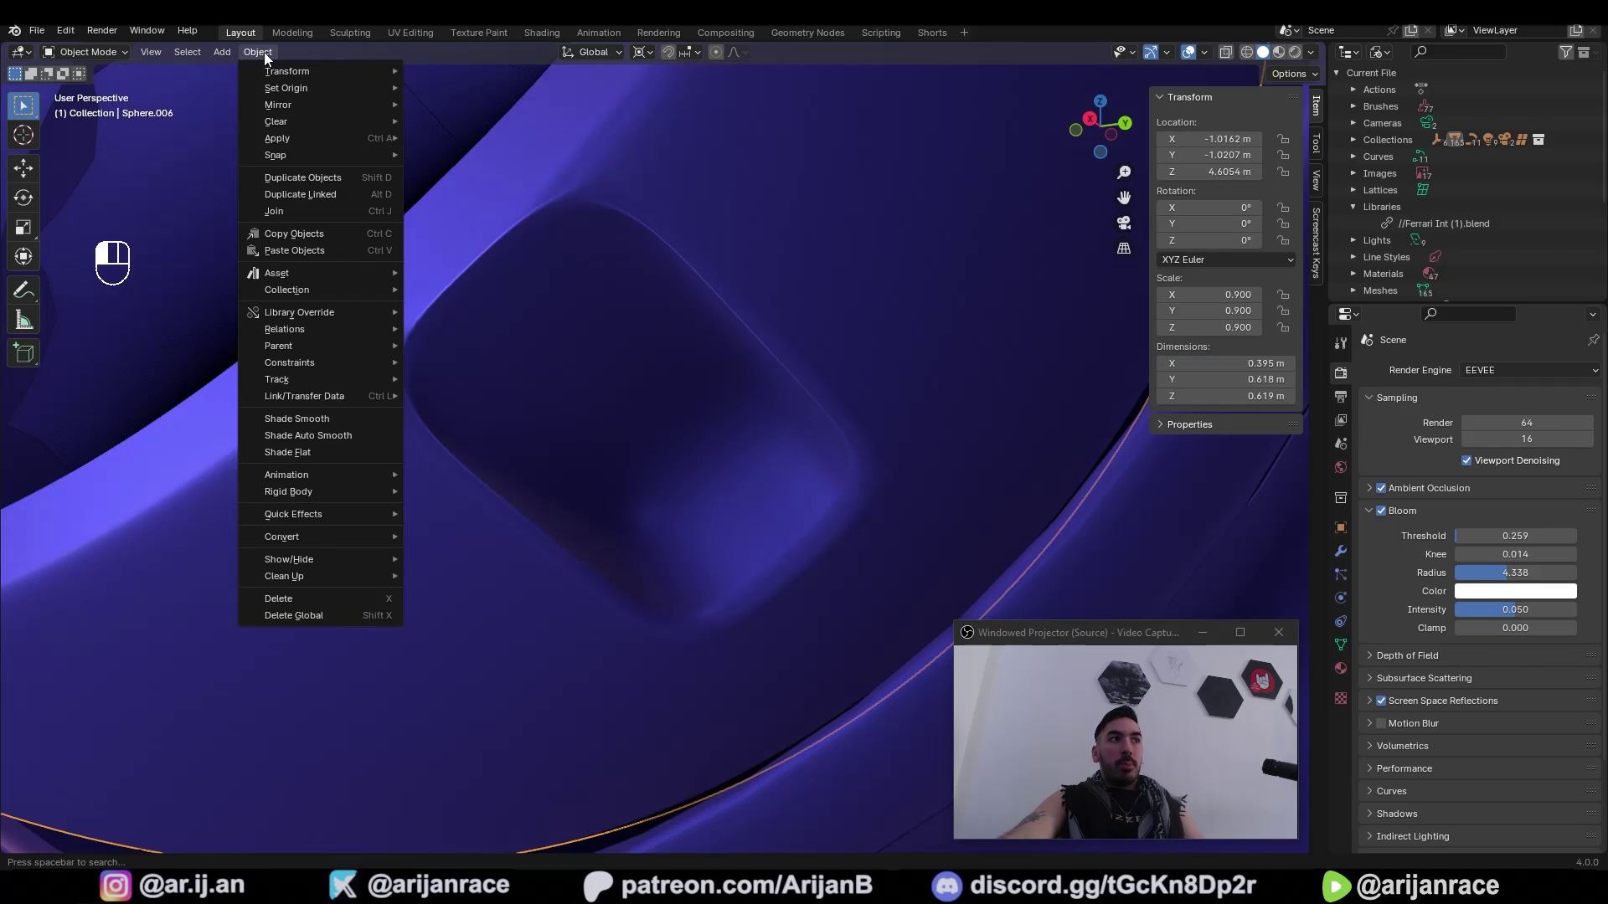
pyautogui.click(360, 434)
pyautogui.moveTo(213, 835); pyautogui.dragTo(230, 835)
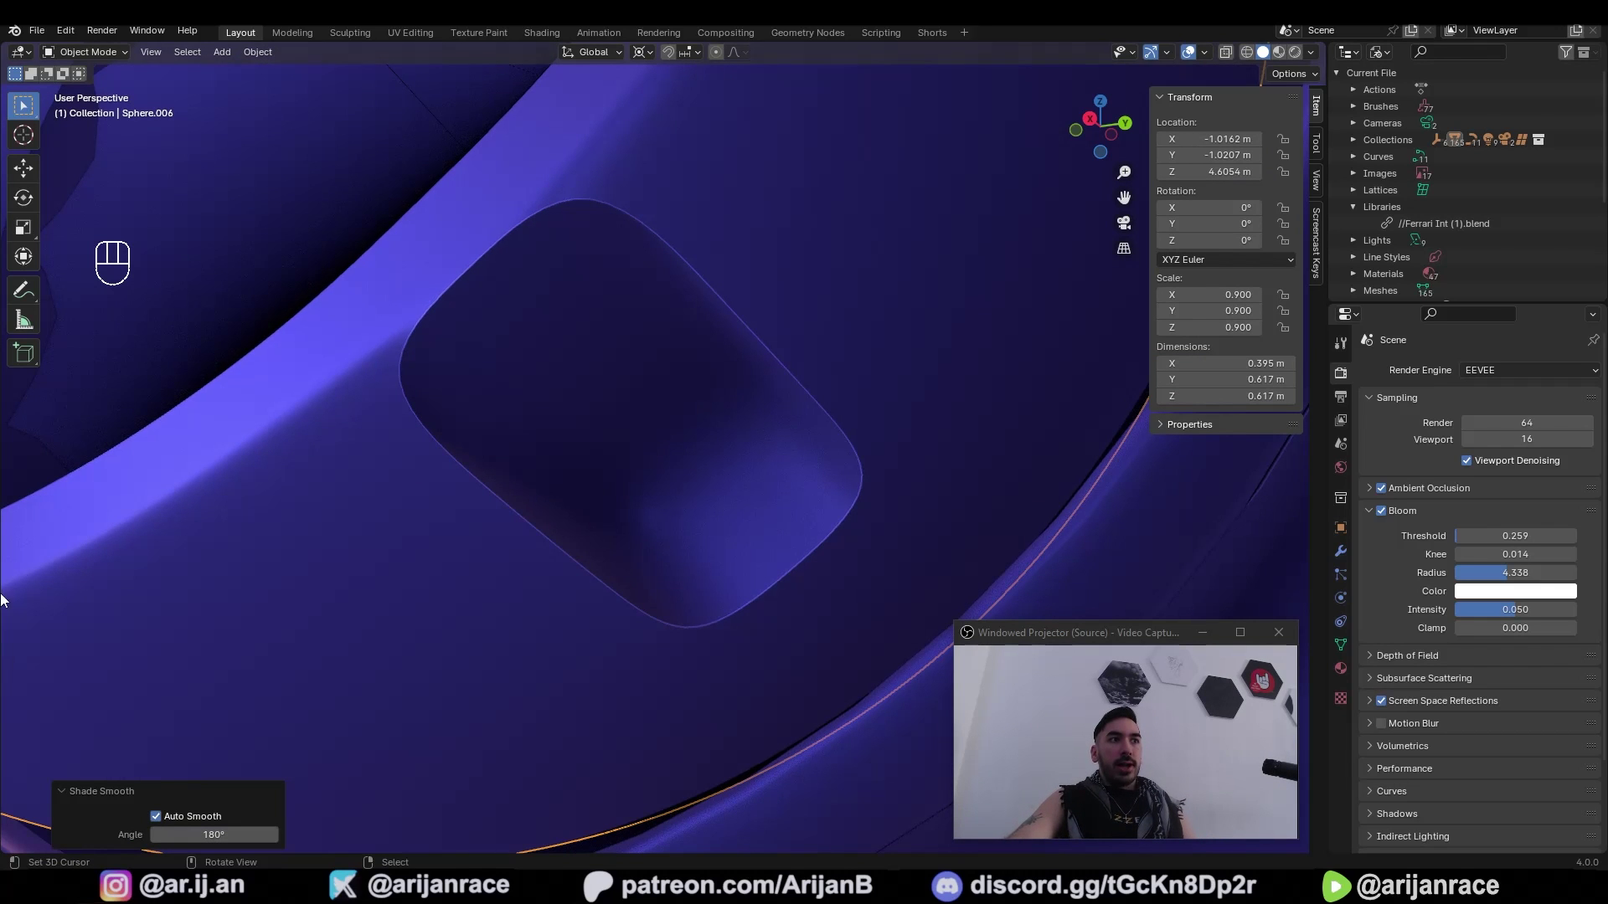
# Step: Examine the creased pocket's edges and reflections in material preview from several angles
pyautogui.moveTo(804, 419); pyautogui.dragTo(632, 362, button='middle')
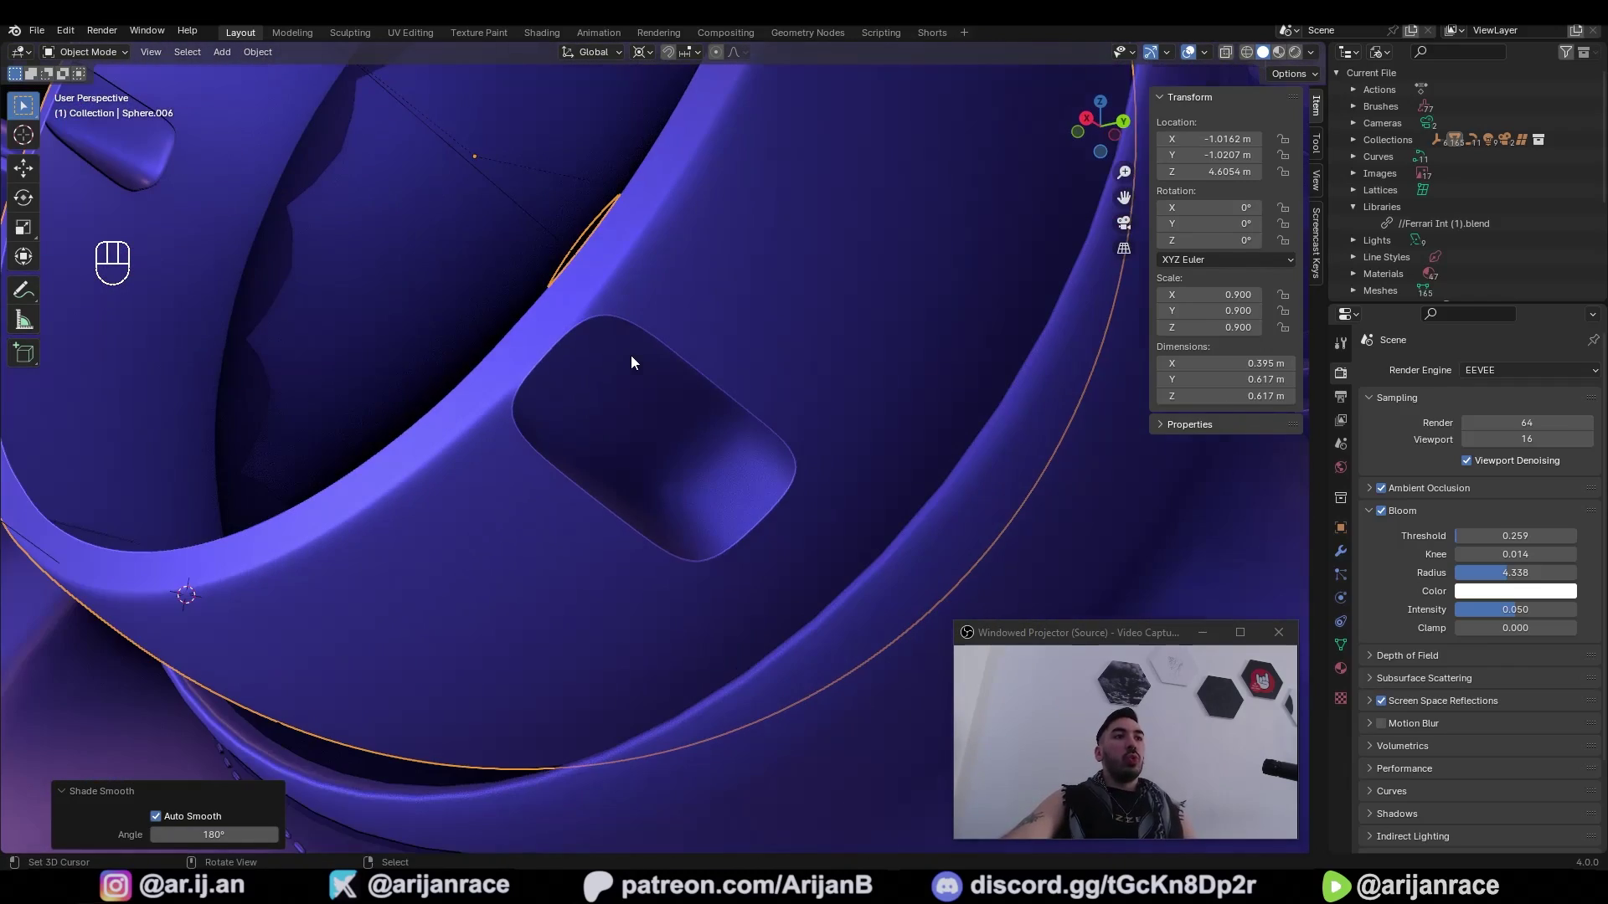
pyautogui.press('z')
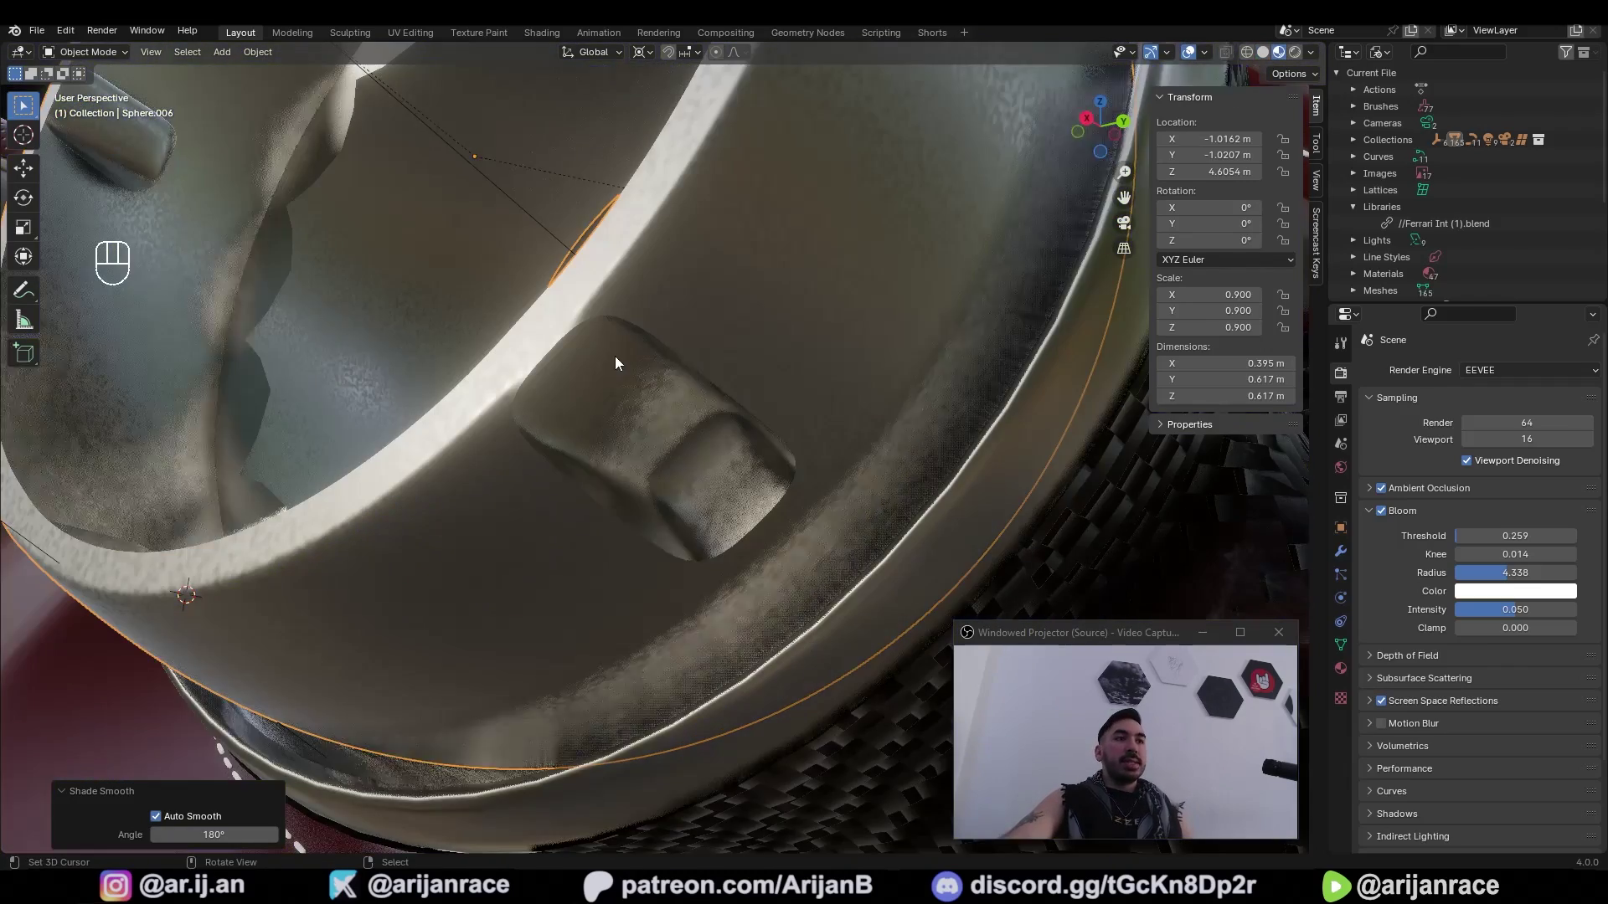
pyautogui.moveTo(605, 339)
pyautogui.mouseDown(button='middle')
pyautogui.moveTo(649, 384)
pyautogui.moveTo(561, 410)
pyautogui.moveTo(480, 373)
pyautogui.moveTo(656, 345)
pyautogui.moveTo(699, 391)
pyautogui.mouseUp(button='middle')
pyautogui.moveTo(569, 314); pyautogui.dragTo(507, 379, button='middle')
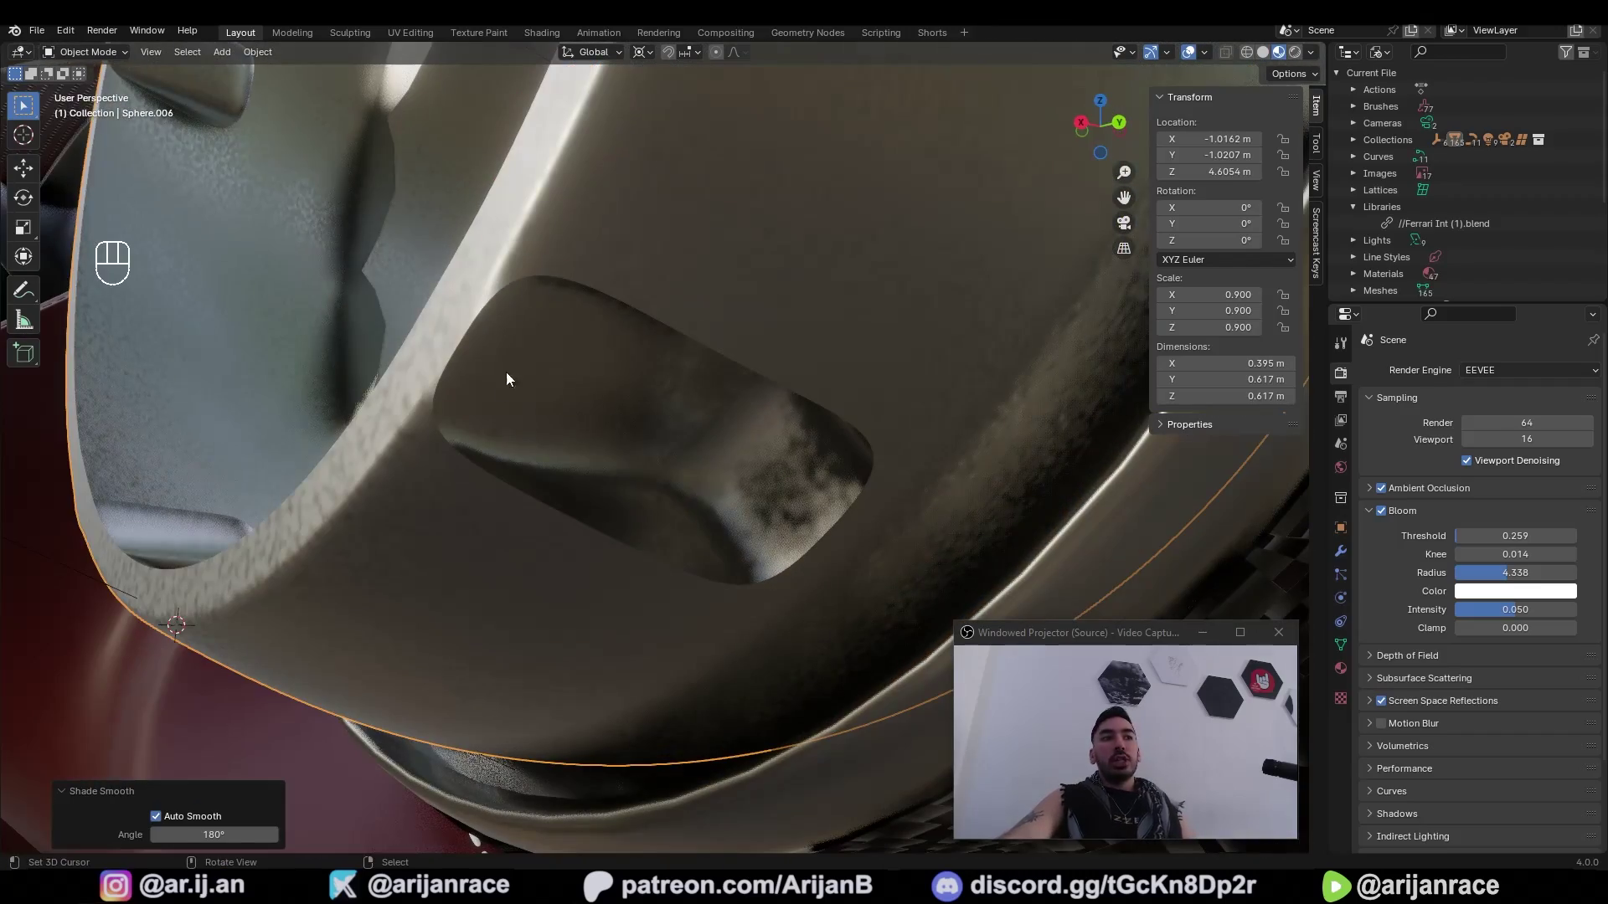
pyautogui.moveTo(595, 530); pyautogui.dragTo(780, 316, button='middle')
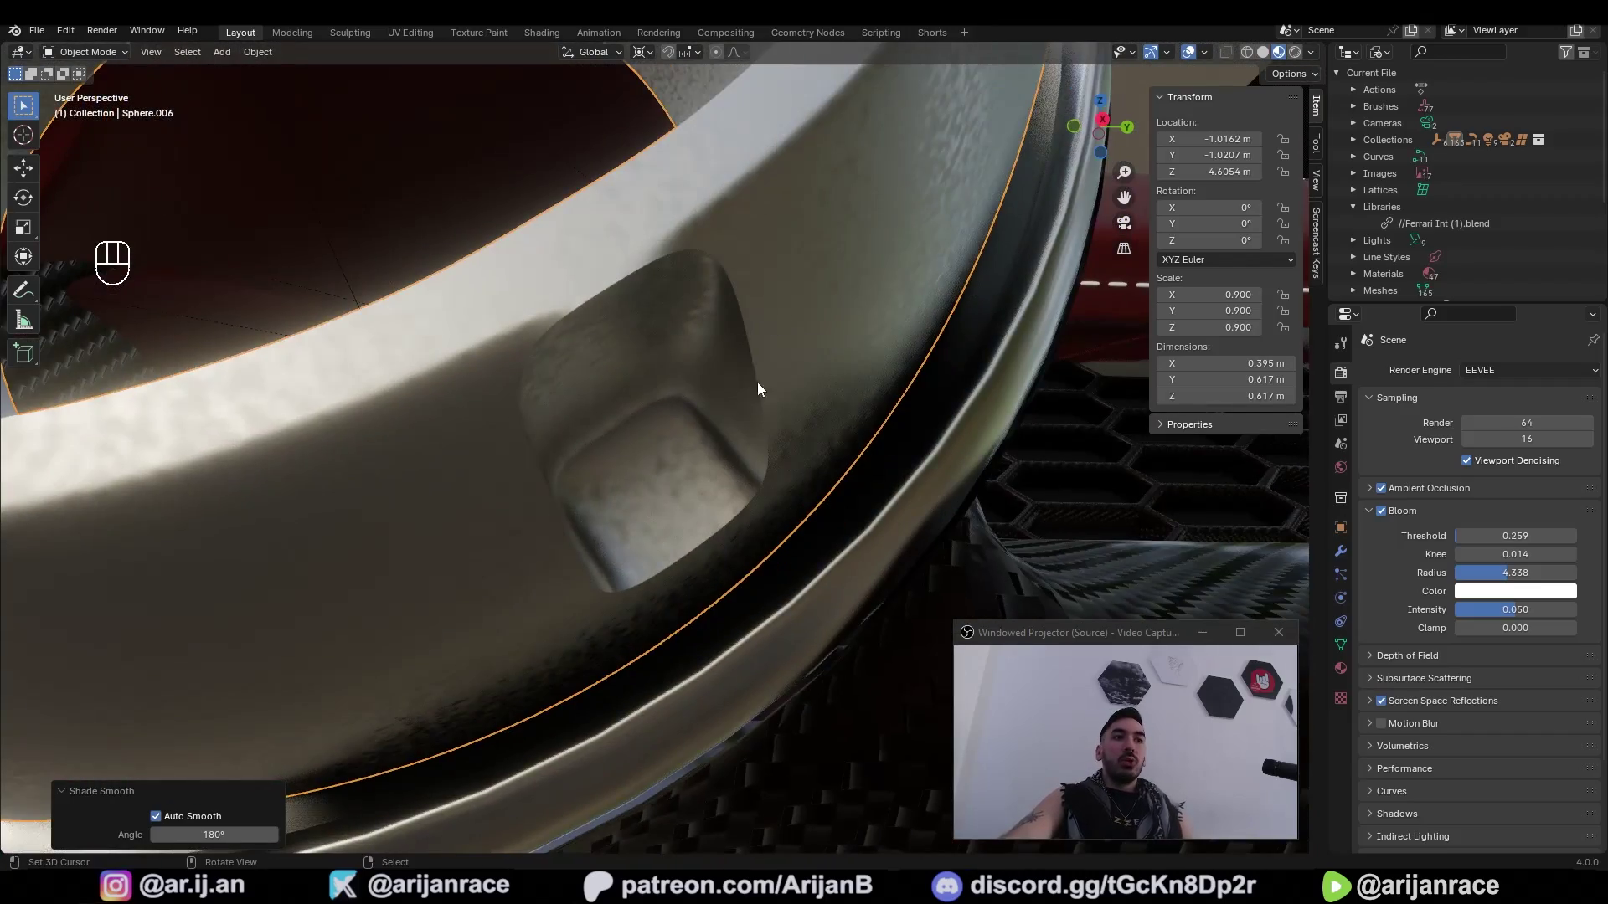
pyautogui.scroll(-5, 754, 410)
pyautogui.moveTo(661, 470); pyautogui.dragTo(410, 485, button='middle')
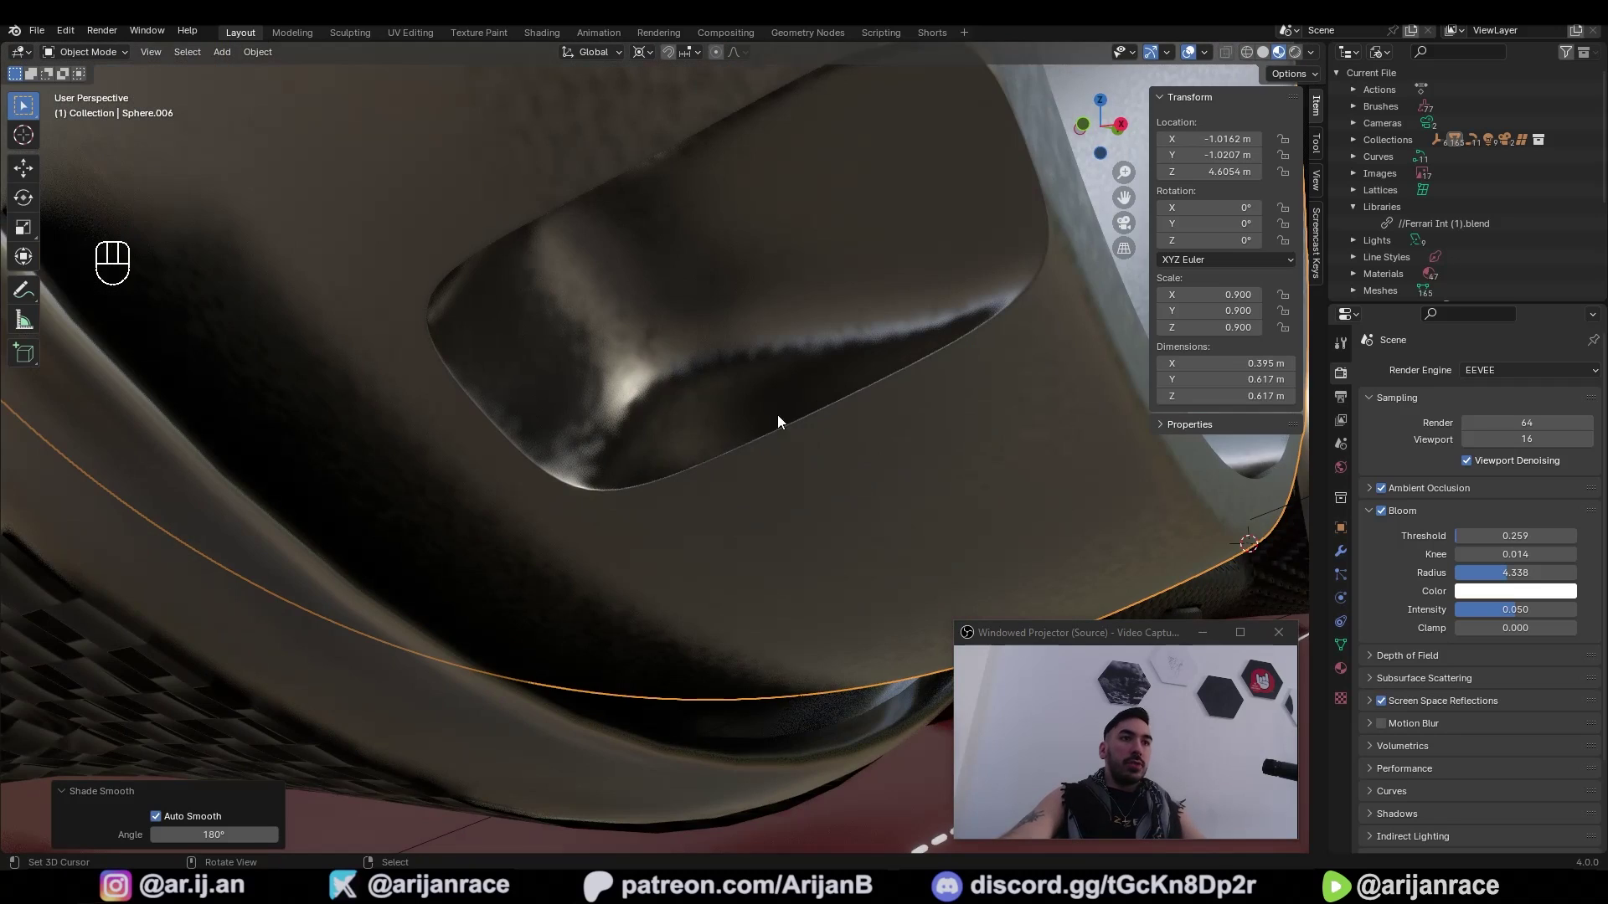
pyautogui.moveTo(777, 415); pyautogui.dragTo(874, 360, button='middle')
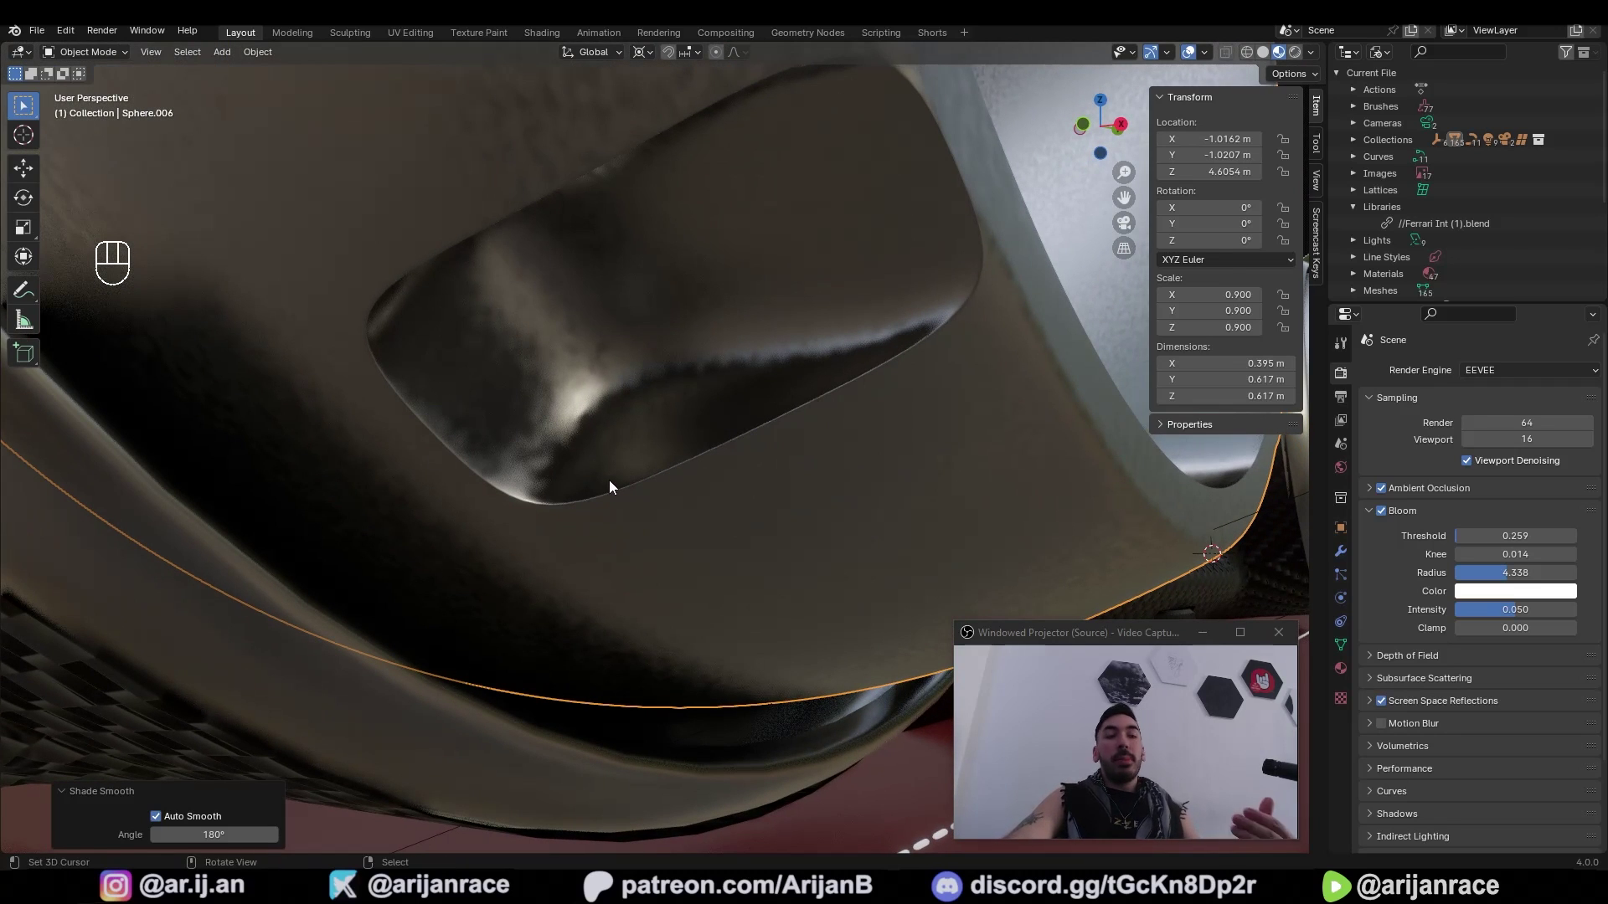
pyautogui.moveTo(609, 480); pyautogui.dragTo(596, 299, button='middle')
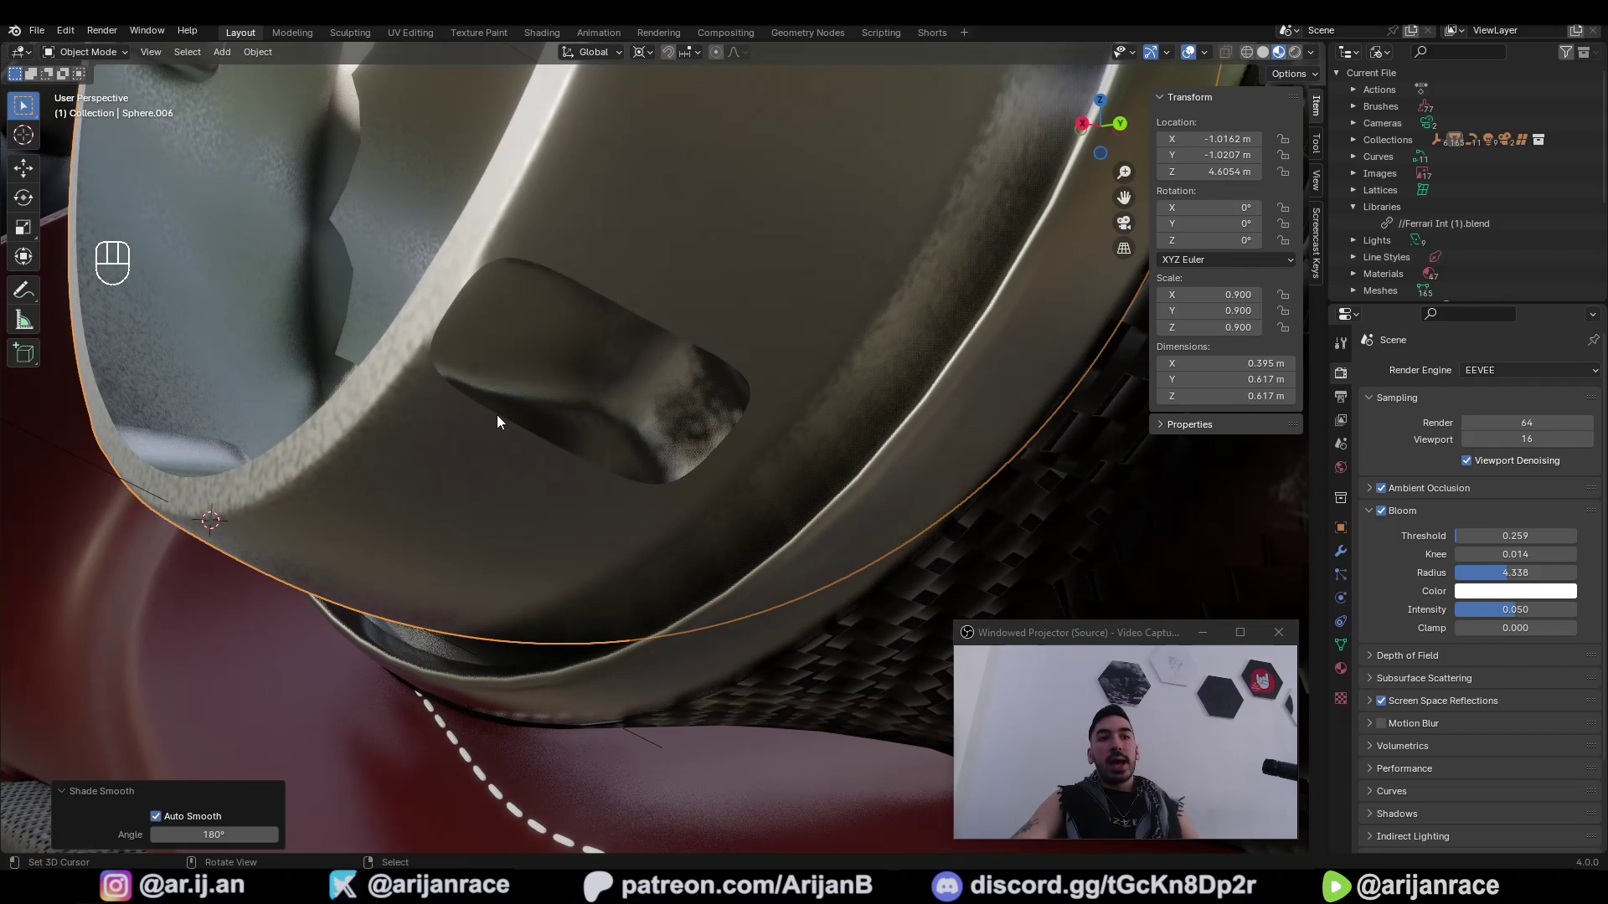
# Step: Clear the edge selection and select all faces of the soft-edged pocket at the top of the ring
pyautogui.press('Tab')
pyautogui.press('Tab')
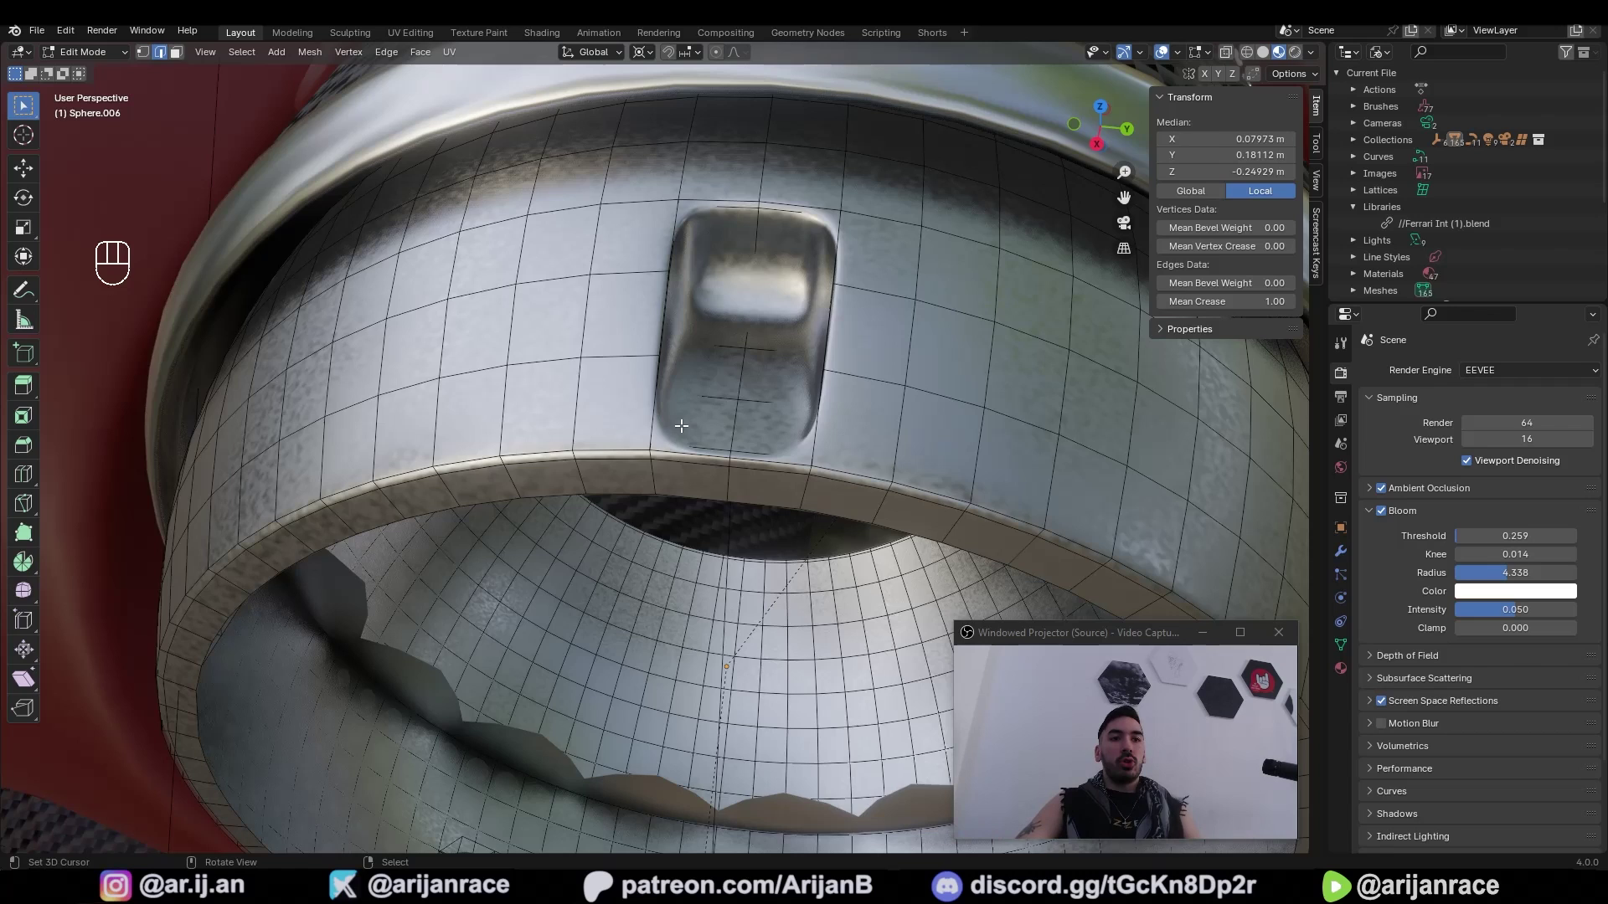
pyautogui.press('a')
pyautogui.press('a')
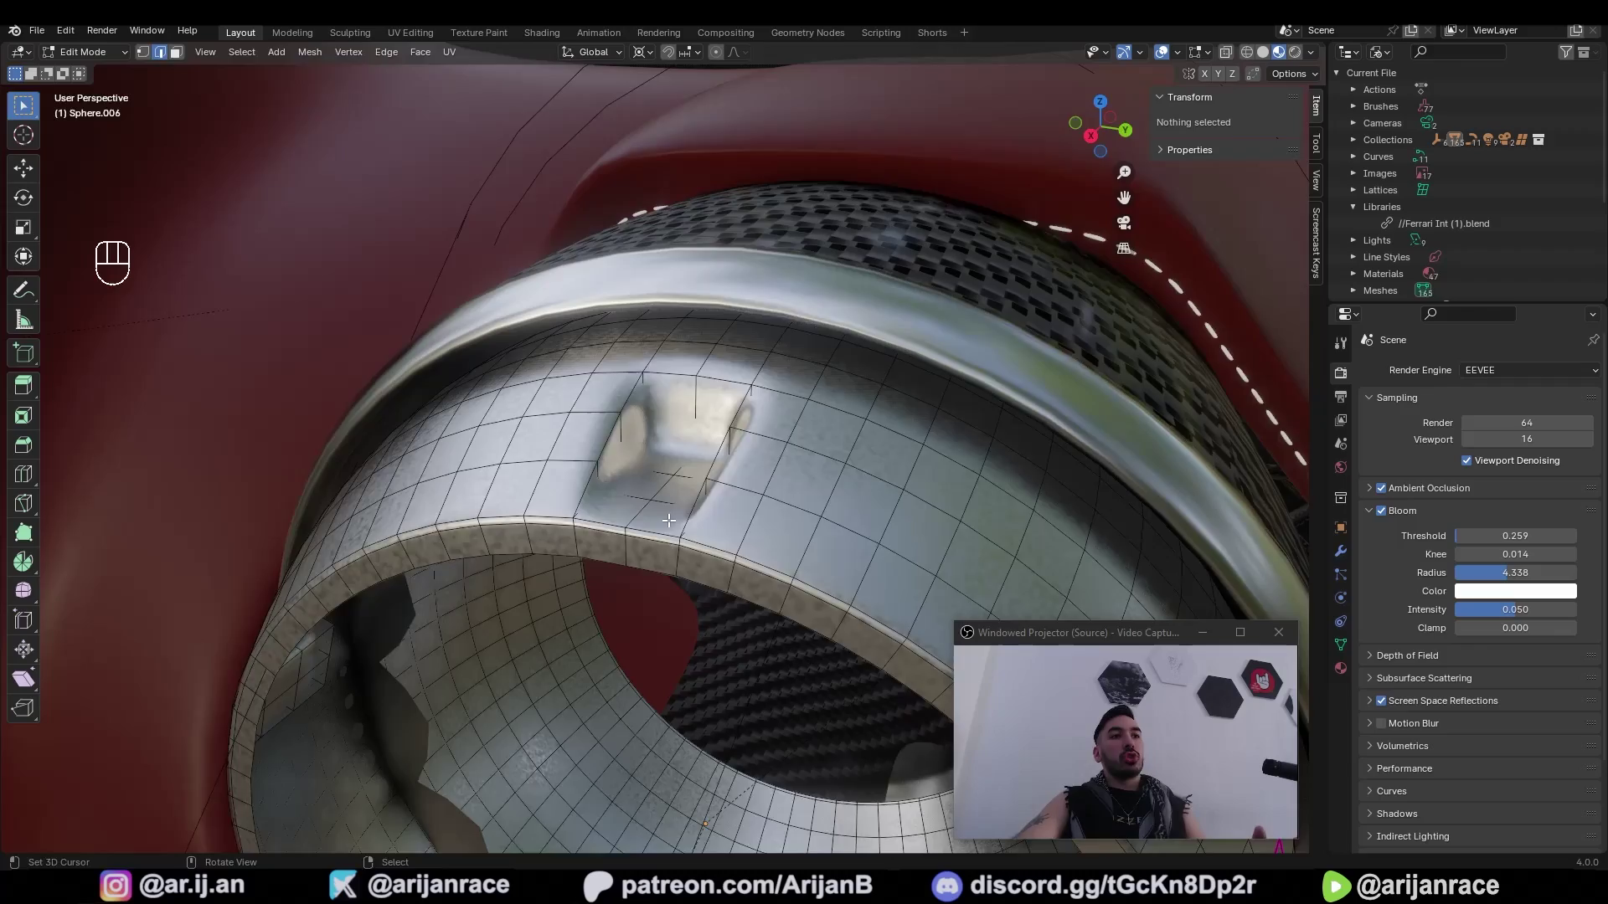
pyautogui.moveTo(668, 520)
pyautogui.mouseDown(button='middle')
pyautogui.moveTo(742, 470)
pyautogui.moveTo(670, 418)
pyautogui.moveTo(729, 427)
pyautogui.moveTo(769, 516)
pyautogui.moveTo(625, 449)
pyautogui.moveTo(728, 394)
pyautogui.moveTo(793, 564)
pyautogui.moveTo(879, 494)
pyautogui.moveTo(977, 514)
pyautogui.moveTo(938, 528)
pyautogui.mouseUp(button='middle')
pyautogui.press('3')
pyautogui.rightClick(621, 369)
pyautogui.keyDown('ctrl'); pyautogui.keyDown('shift'); pyautogui.click(770, 515); pyautogui.keyUp('shift'); pyautogui.keyUp('ctrl')
# Step: Inset the selected pocket faces with a thickness of 0.003314 m and Edge Rail enabled
pyautogui.press('z')
pyautogui.press('i')
pyautogui.click(1028, 529)
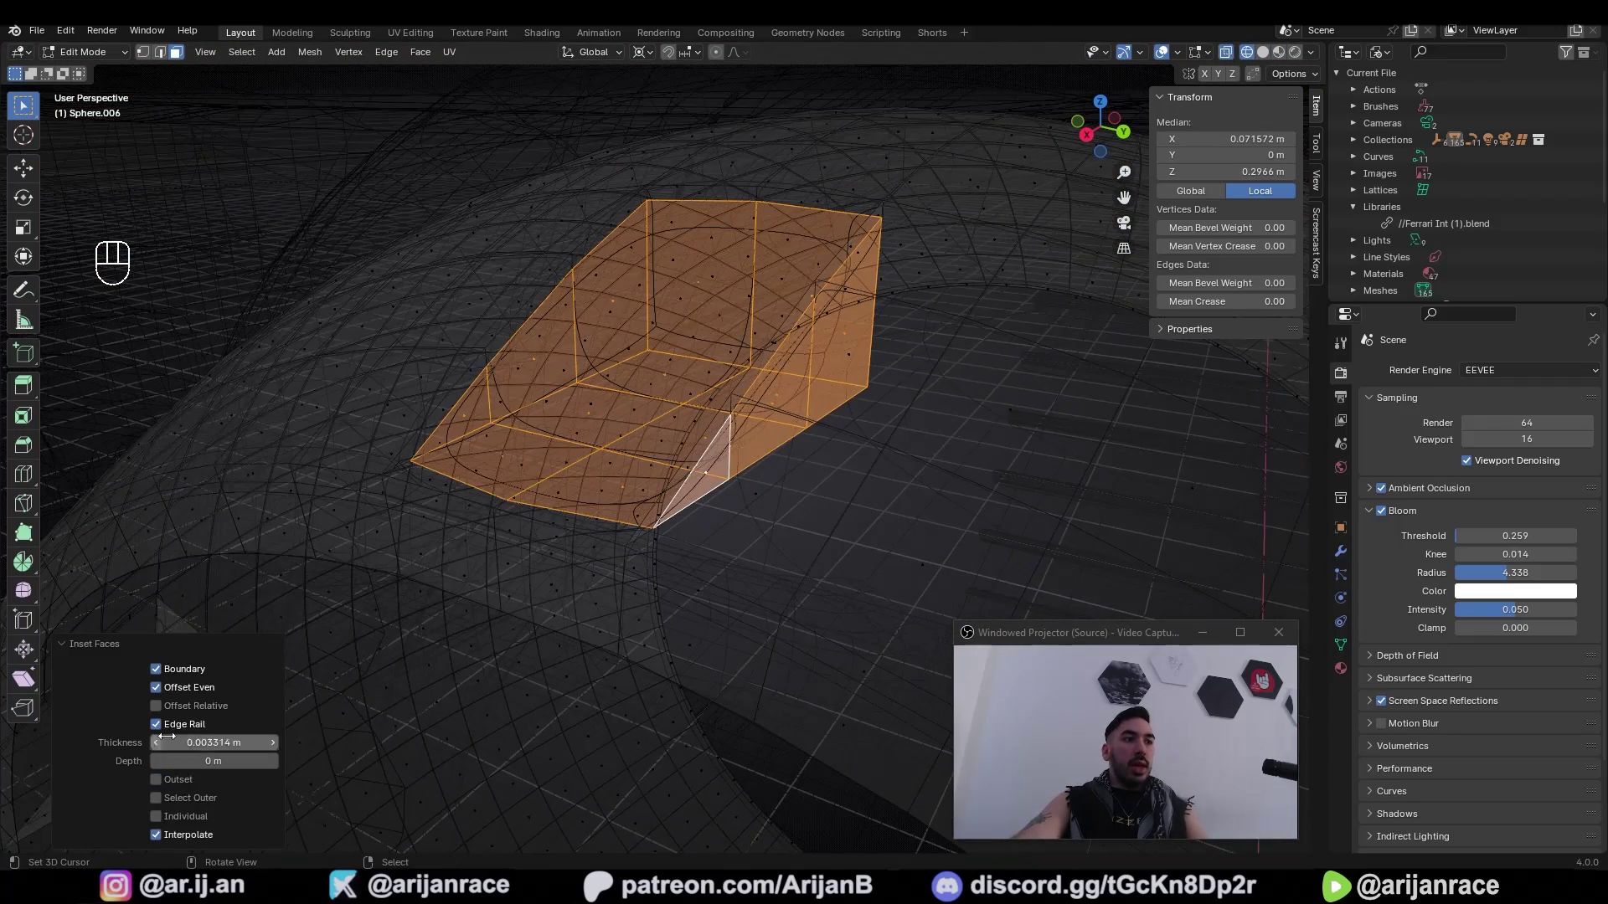
pyautogui.click(194, 726)
pyautogui.click(184, 725)
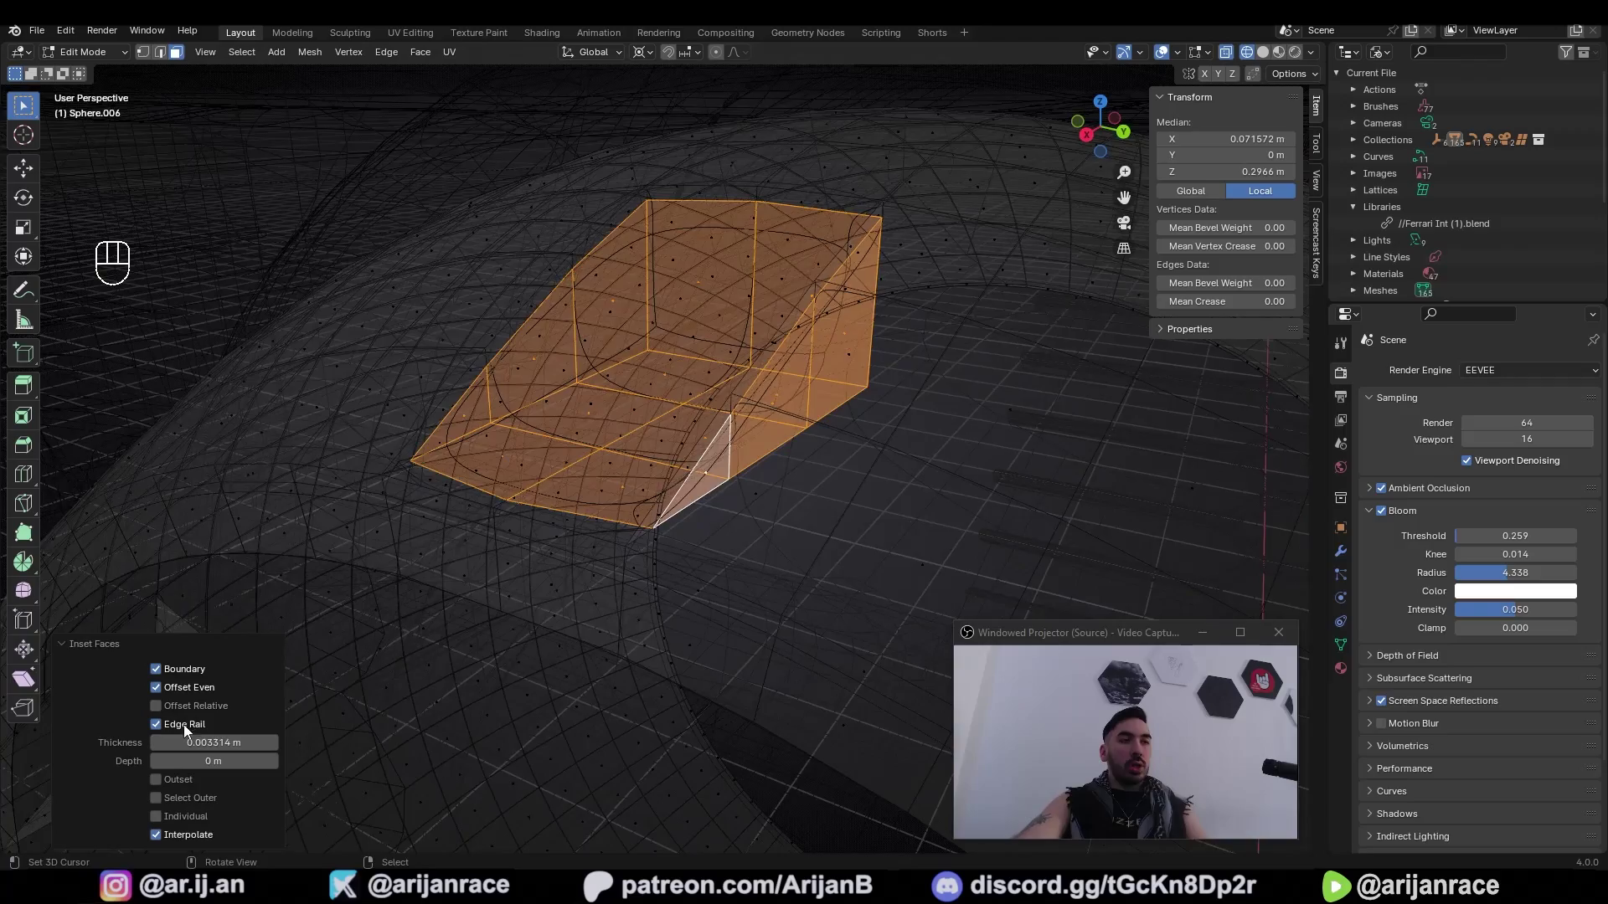
# Step: Select two vertices on the inset pocket's border and slide them along their edges
pyautogui.moveTo(779, 519); pyautogui.dragTo(580, 504, button='middle')
pyautogui.press('z')
pyautogui.press('z')
pyautogui.press('1')
pyautogui.rightClick(548, 495)
pyautogui.keyDown('shift'); pyautogui.click(619, 626); pyautogui.keyUp('shift')
pyautogui.press('g')
pyautogui.press('g')
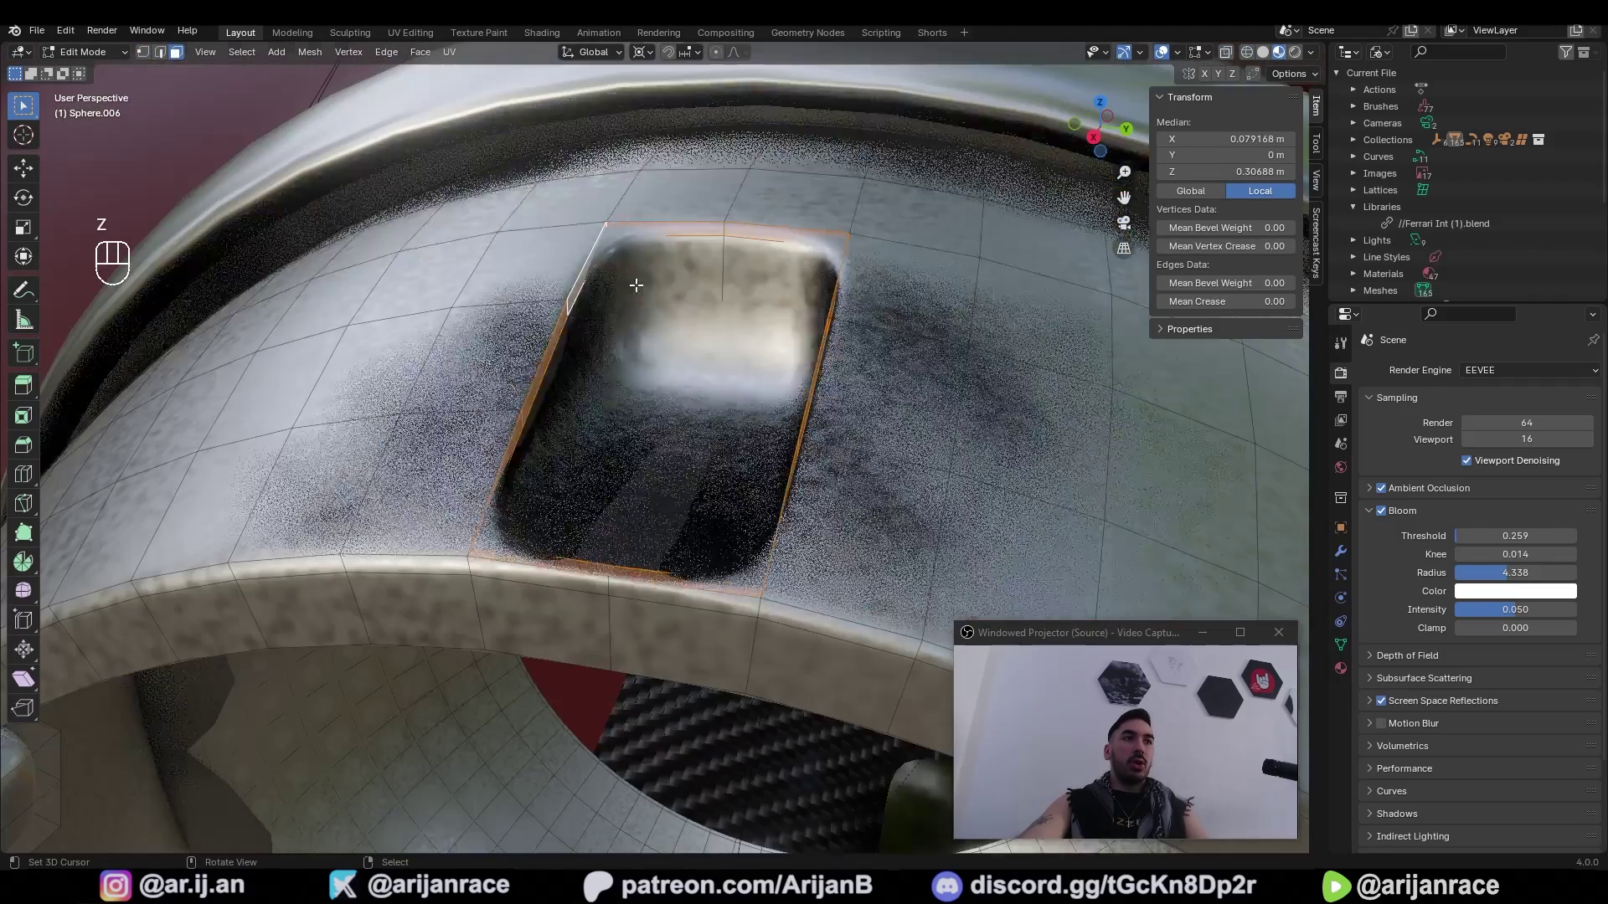
# Step: Select the whole pocket region including its narrow border faces, and invert the selection to the rest of the ring
pyautogui.keyDown('ctrl'); pyautogui.keyDown('shift'); pyautogui.moveTo(669, 527); pyautogui.dragTo(745, 550, button='middle'); pyautogui.keyUp('shift'); pyautogui.keyUp('ctrl')
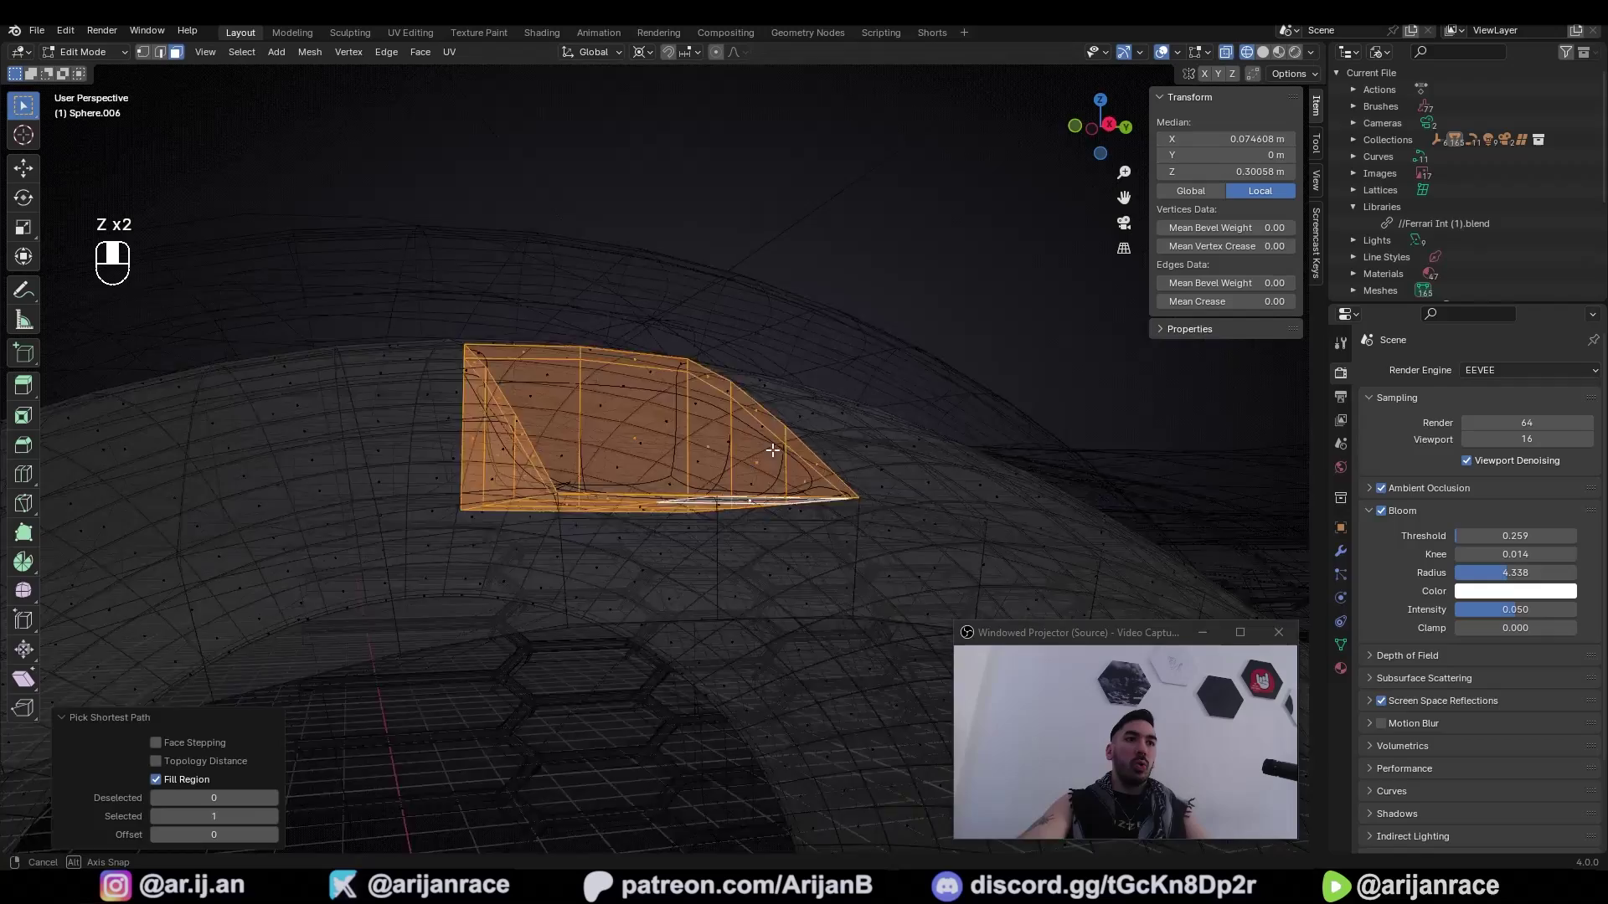
pyautogui.hotkey('ctrl', 'i')
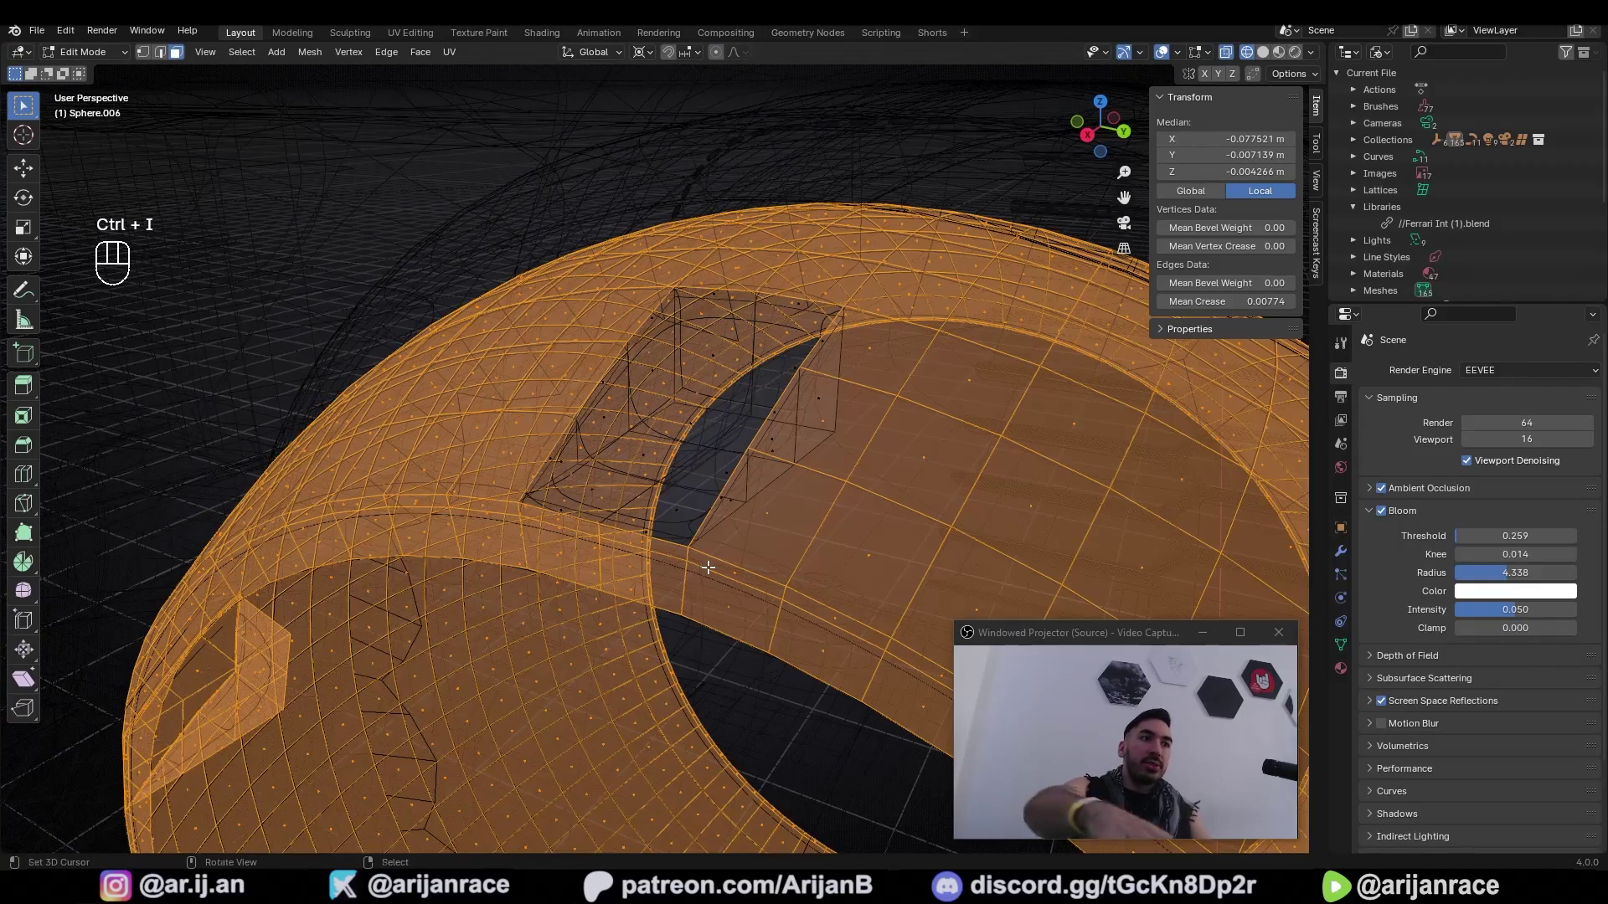
pyautogui.moveTo(709, 567); pyautogui.dragTo(736, 556, button='middle')
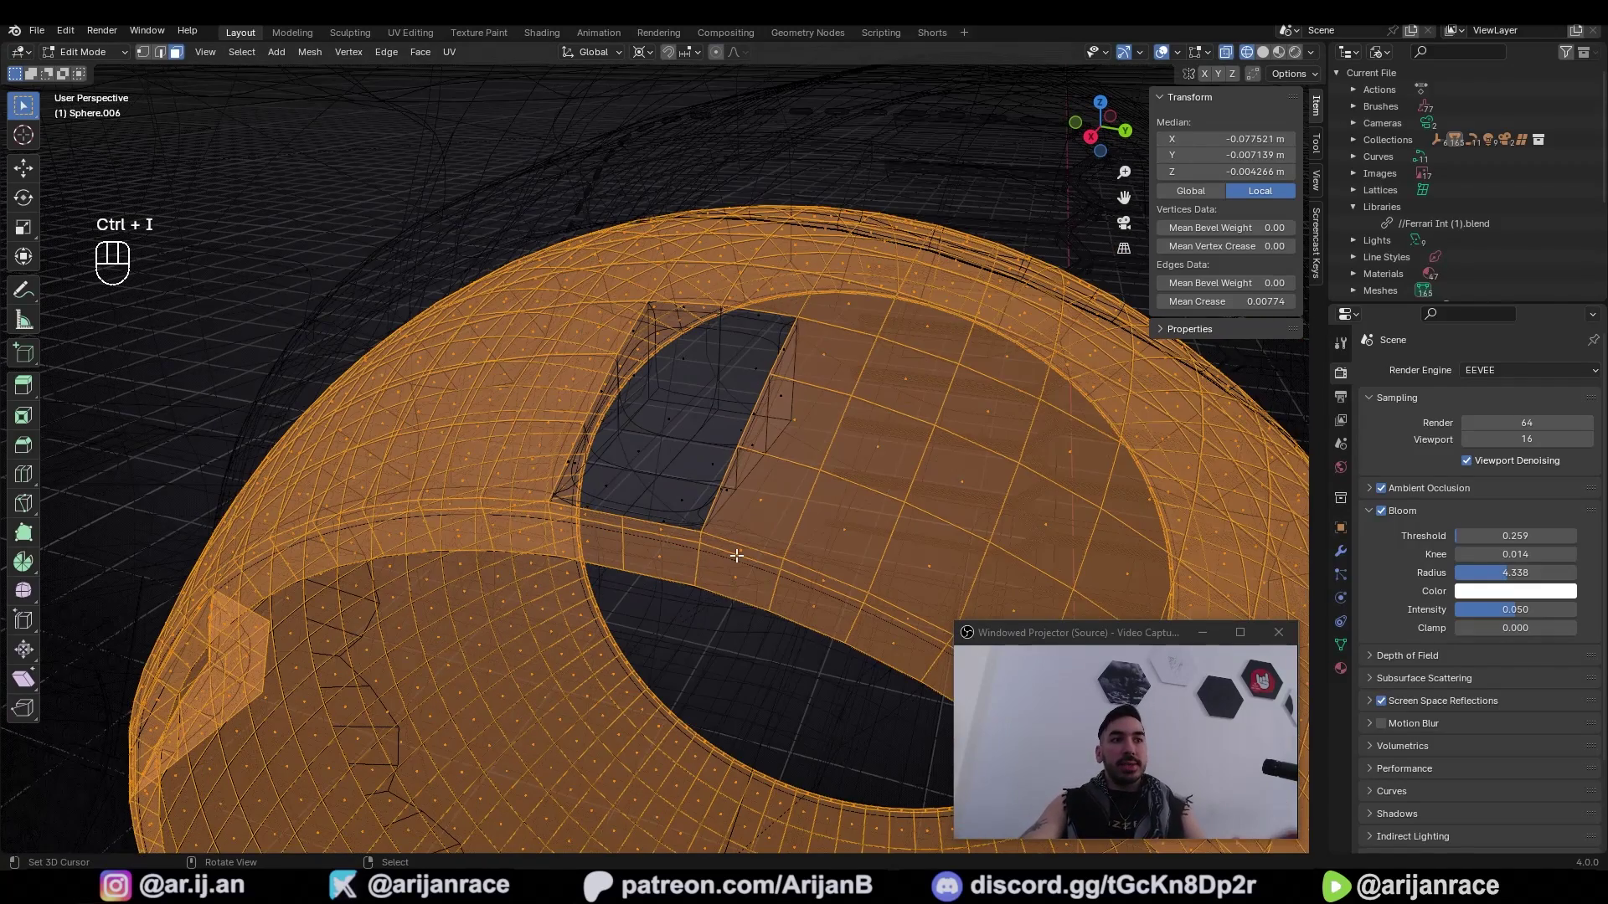
# Step: Deselect the rim faces directly adjoining the pocket's open end
pyautogui.moveTo(678, 382); pyautogui.dragTo(682, 542, button='middle')
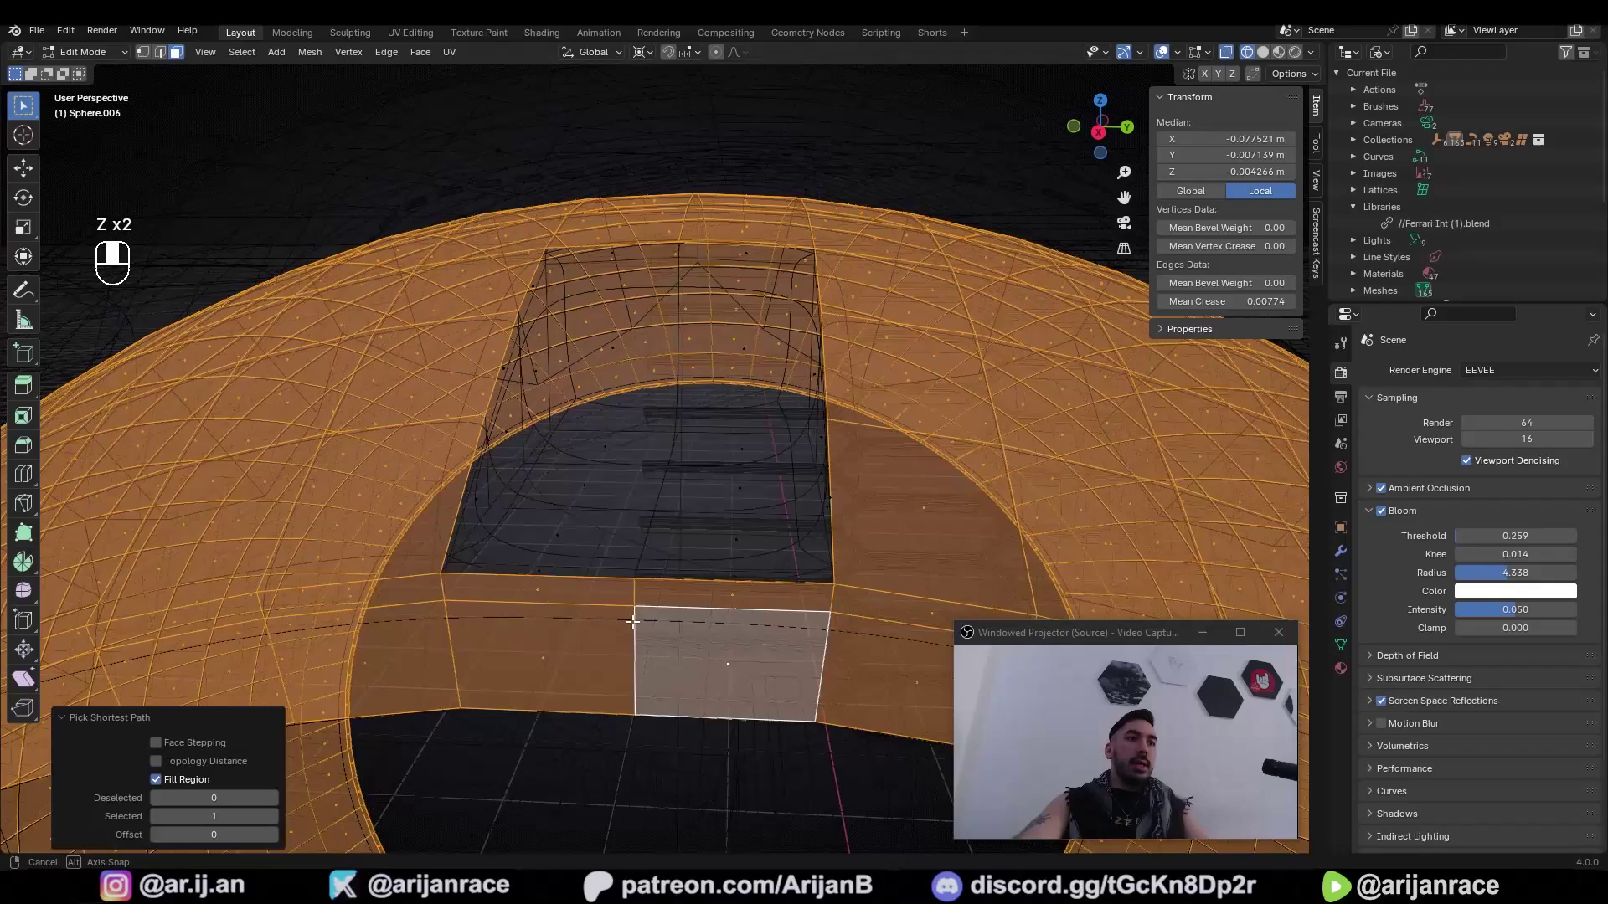
pyautogui.moveTo(633, 621); pyautogui.dragTo(620, 618, button='middle')
pyautogui.keyDown('shift'); pyautogui.rightClick(540, 591); pyautogui.keyUp('shift')
pyautogui.keyDown('shift'); pyautogui.rightClick(552, 646); pyautogui.keyUp('shift')
pyautogui.keyDown('shift'); pyautogui.click(729, 600); pyautogui.keyUp('shift')
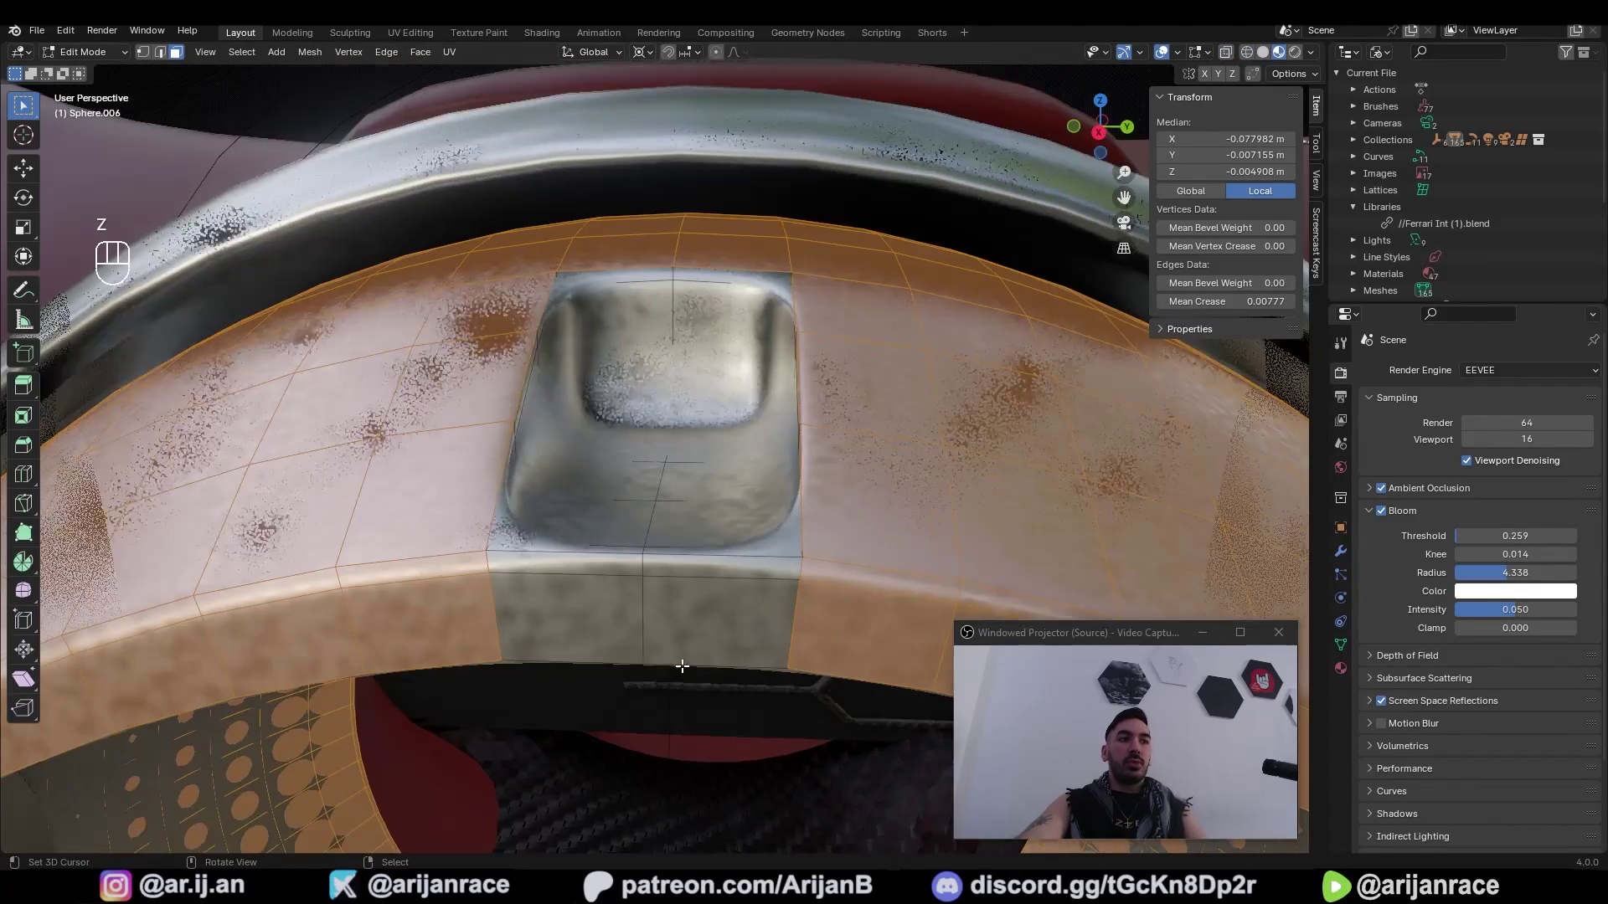
# Step: Try insetting the selected faces around the pocket and adjoining rim faces with a thickness of 0.001882 m
pyautogui.moveTo(691, 661); pyautogui.dragTo(787, 756, button='middle')
pyautogui.press('i')
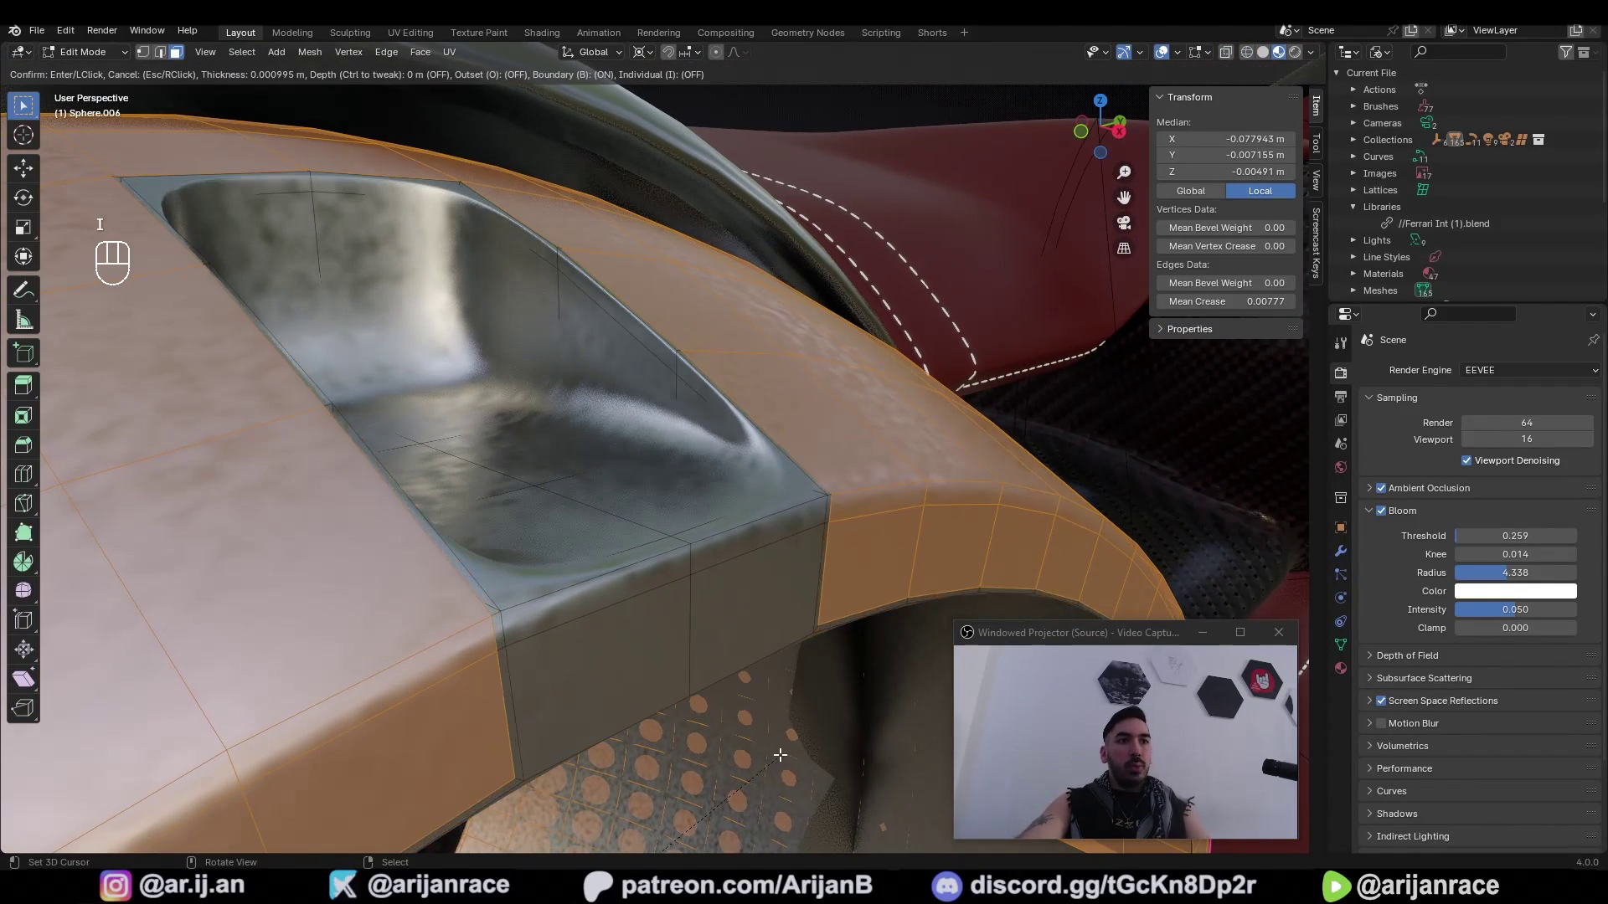
pyautogui.click(743, 731)
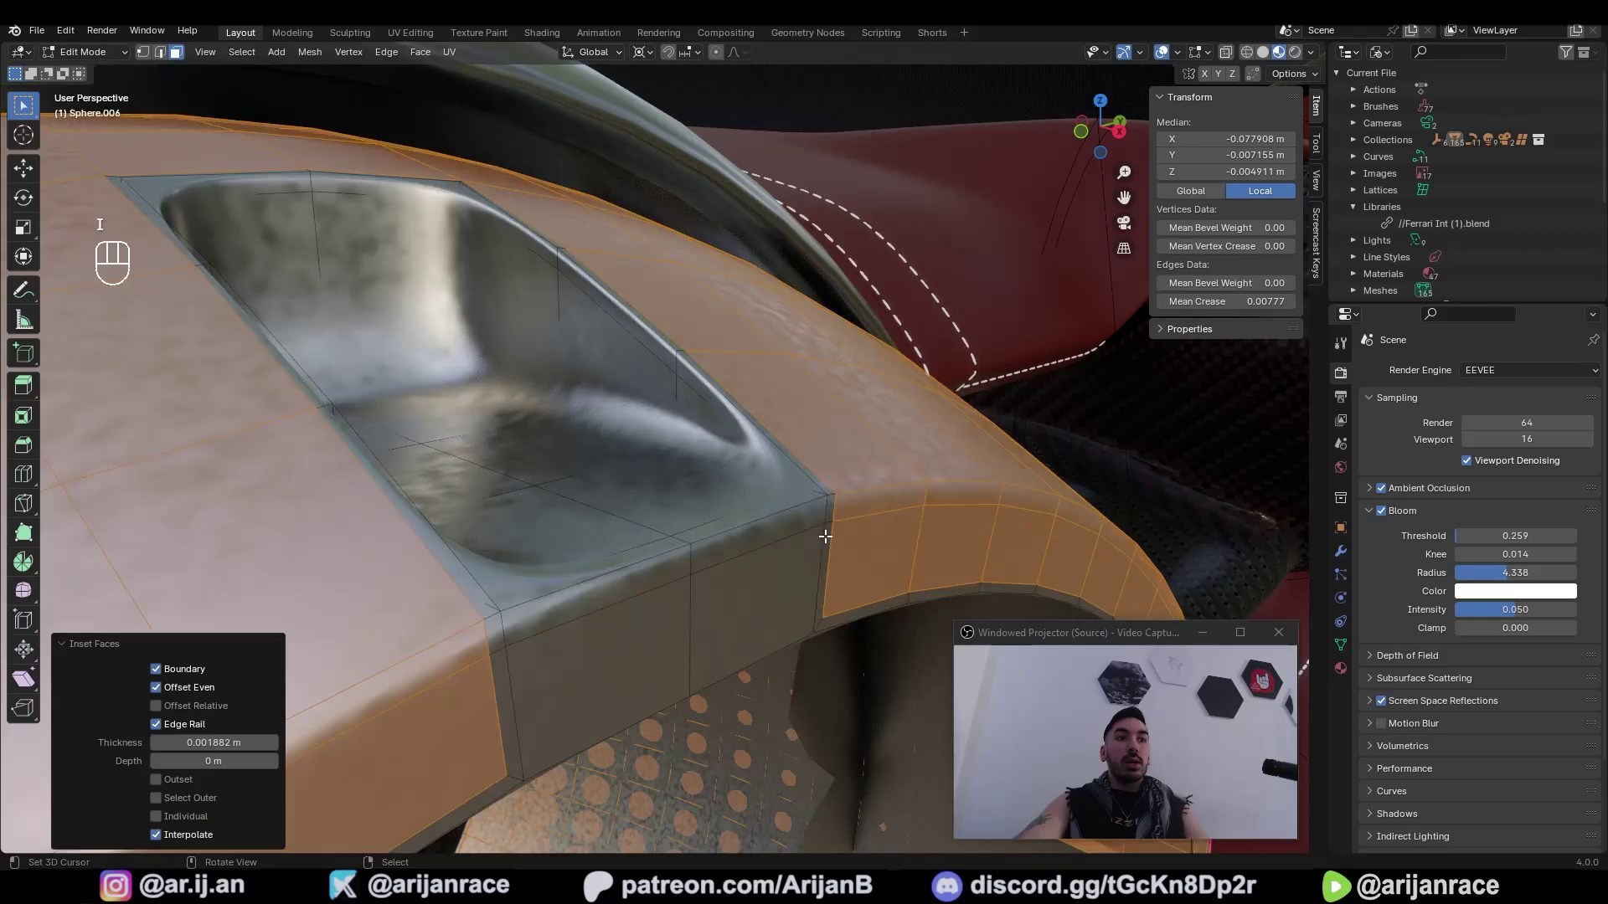
pyautogui.moveTo(744, 731); pyautogui.dragTo(771, 159, button='middle')
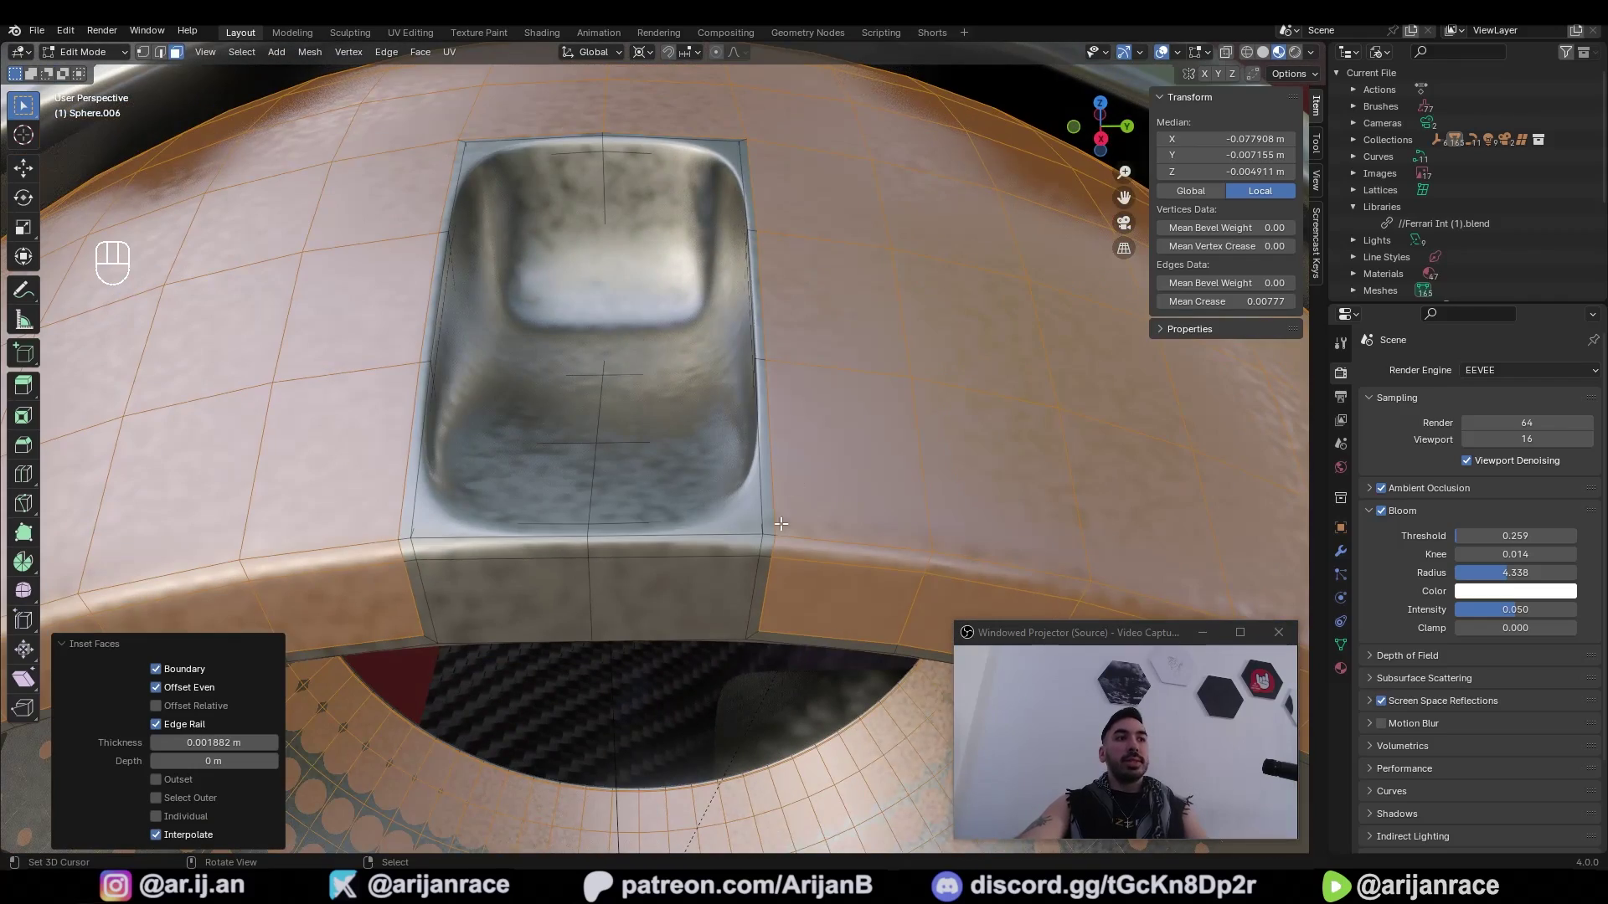
# Step: Delete the edge loop running along the ring's rim beside the pocket
pyautogui.moveTo(626, 572); pyautogui.dragTo(436, 502, button='middle')
pyautogui.press('2')
pyautogui.keyDown('alt'); pyautogui.rightClick(664, 528); pyautogui.keyUp('alt')
pyautogui.press('Tab')
pyautogui.press('Tab')
pyautogui.press('x')
pyautogui.click(771, 540)
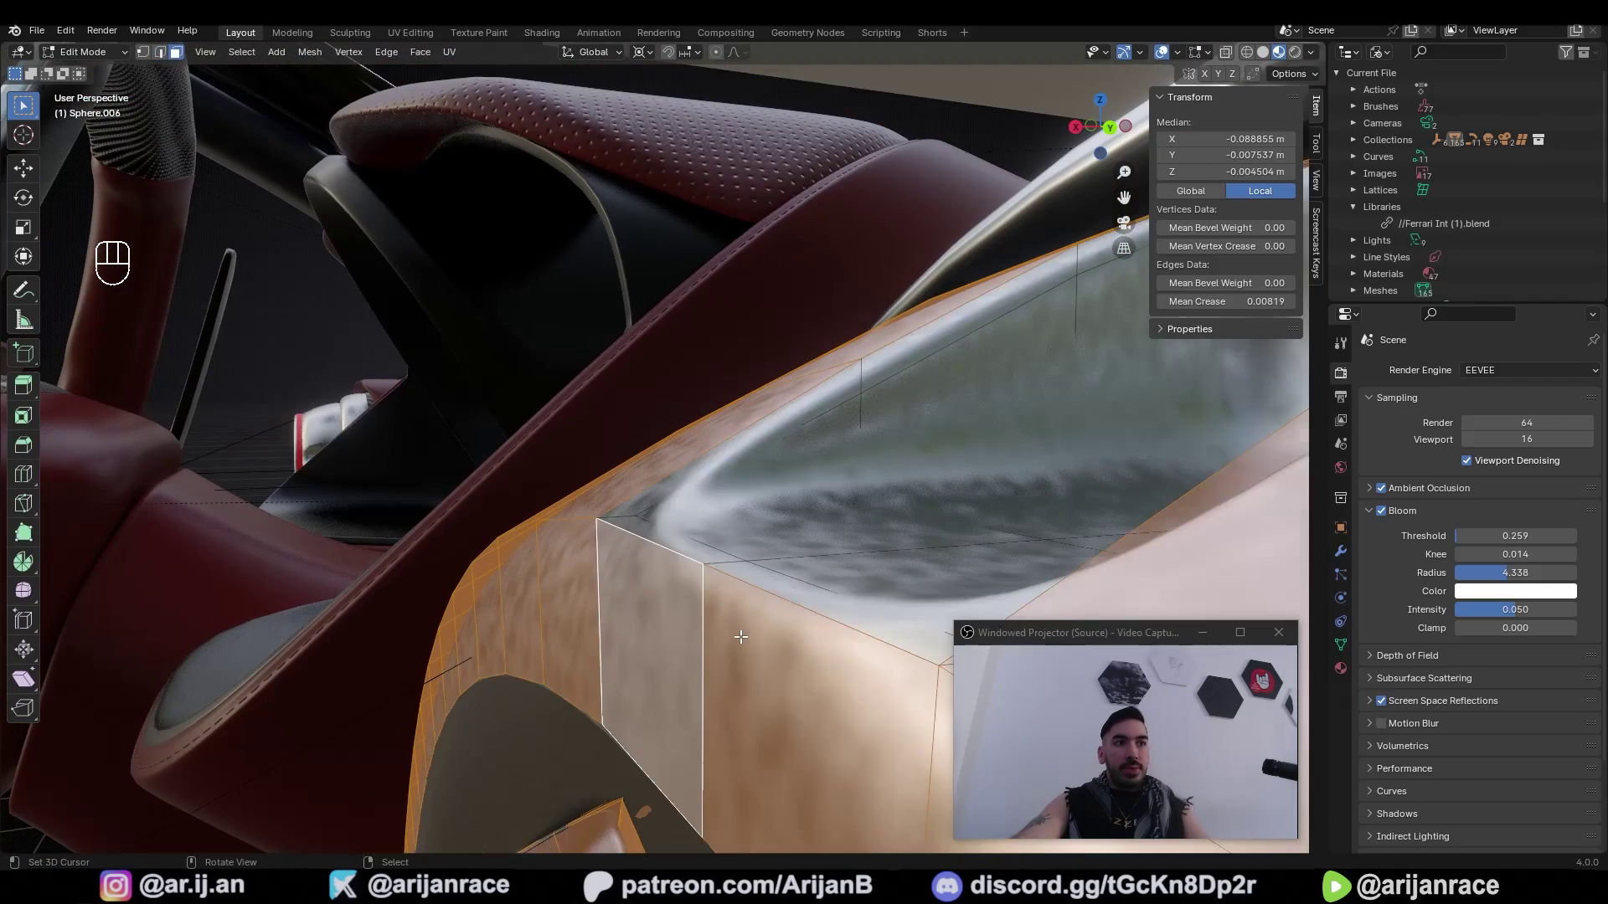
# Step: Try insetting the ring faces surrounding the pocket with the adjoining rim wall faces included, and undo the inset
pyautogui.press('i')
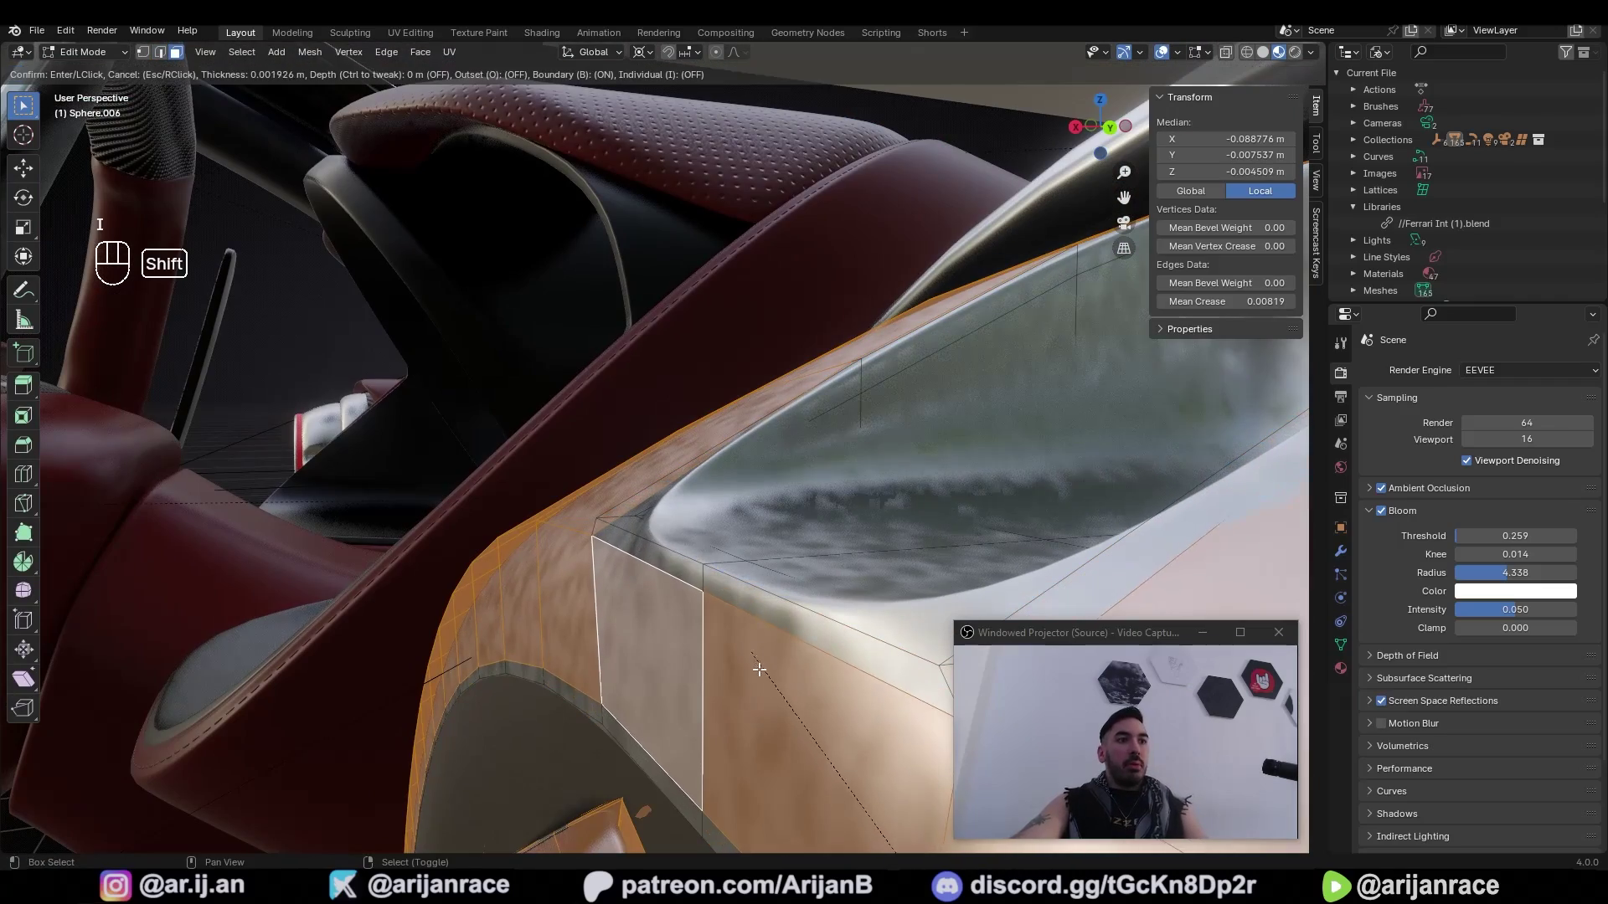
pyautogui.click(767, 675)
pyautogui.moveTo(767, 675); pyautogui.dragTo(627, 531, button='middle')
pyautogui.moveTo(671, 600); pyautogui.dragTo(706, 604, button='middle')
pyautogui.hotkey('ctrl', 'z')
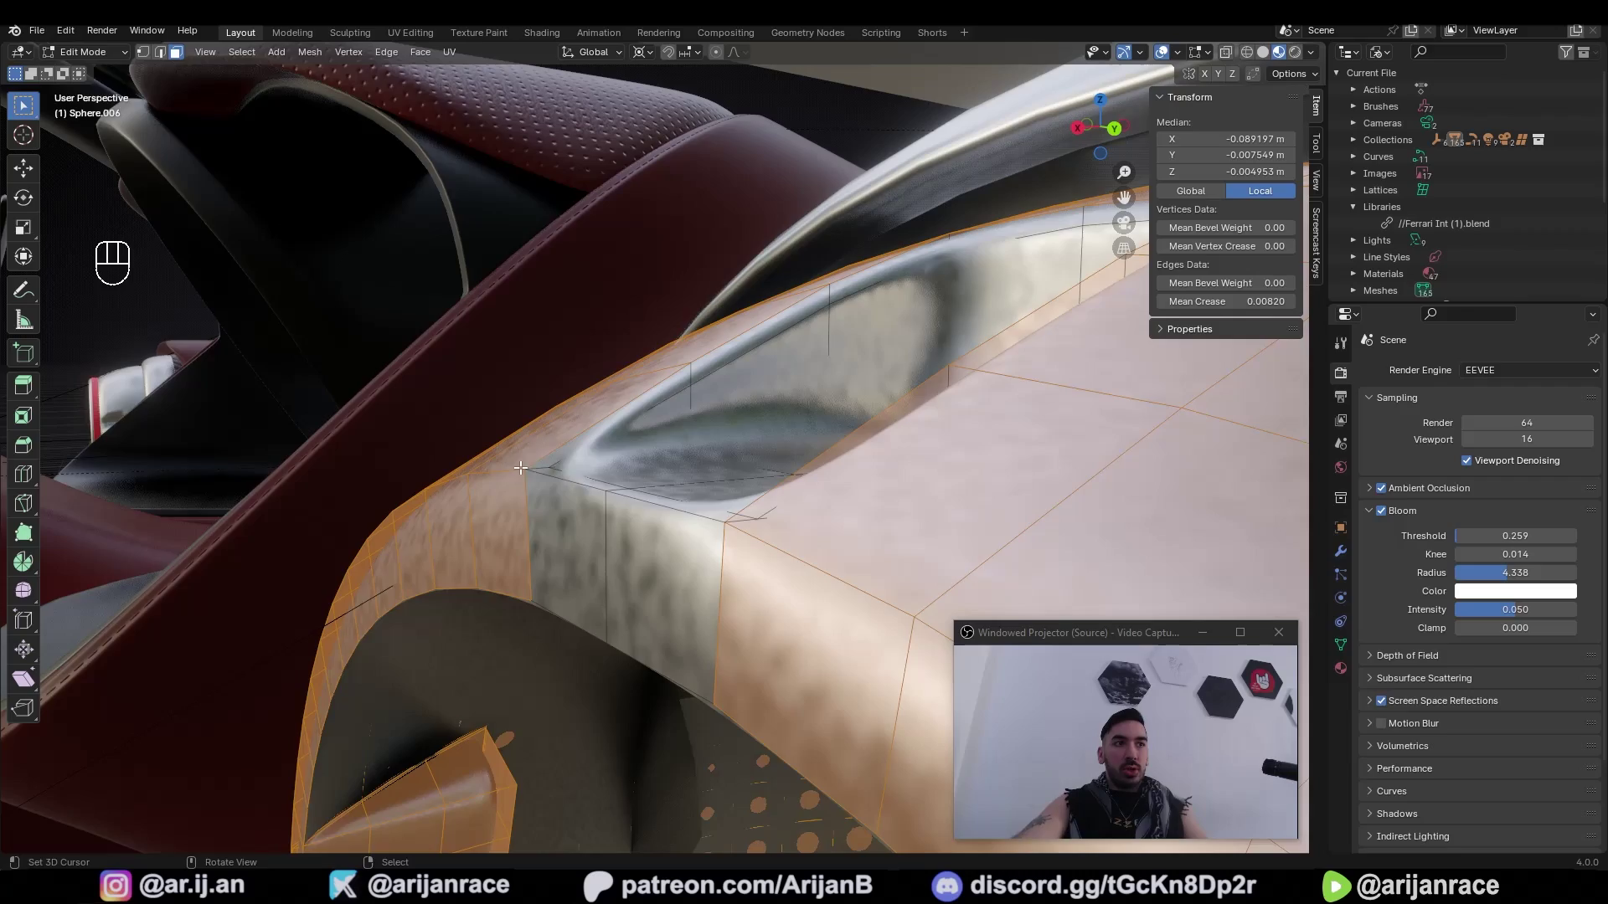
# Step: Inset the ring faces surrounding the pocket with the adjoining rim wall faces left out, and check the smoothed result
pyautogui.moveTo(520, 468); pyautogui.dragTo(696, 573, button='middle')
pyautogui.press('i')
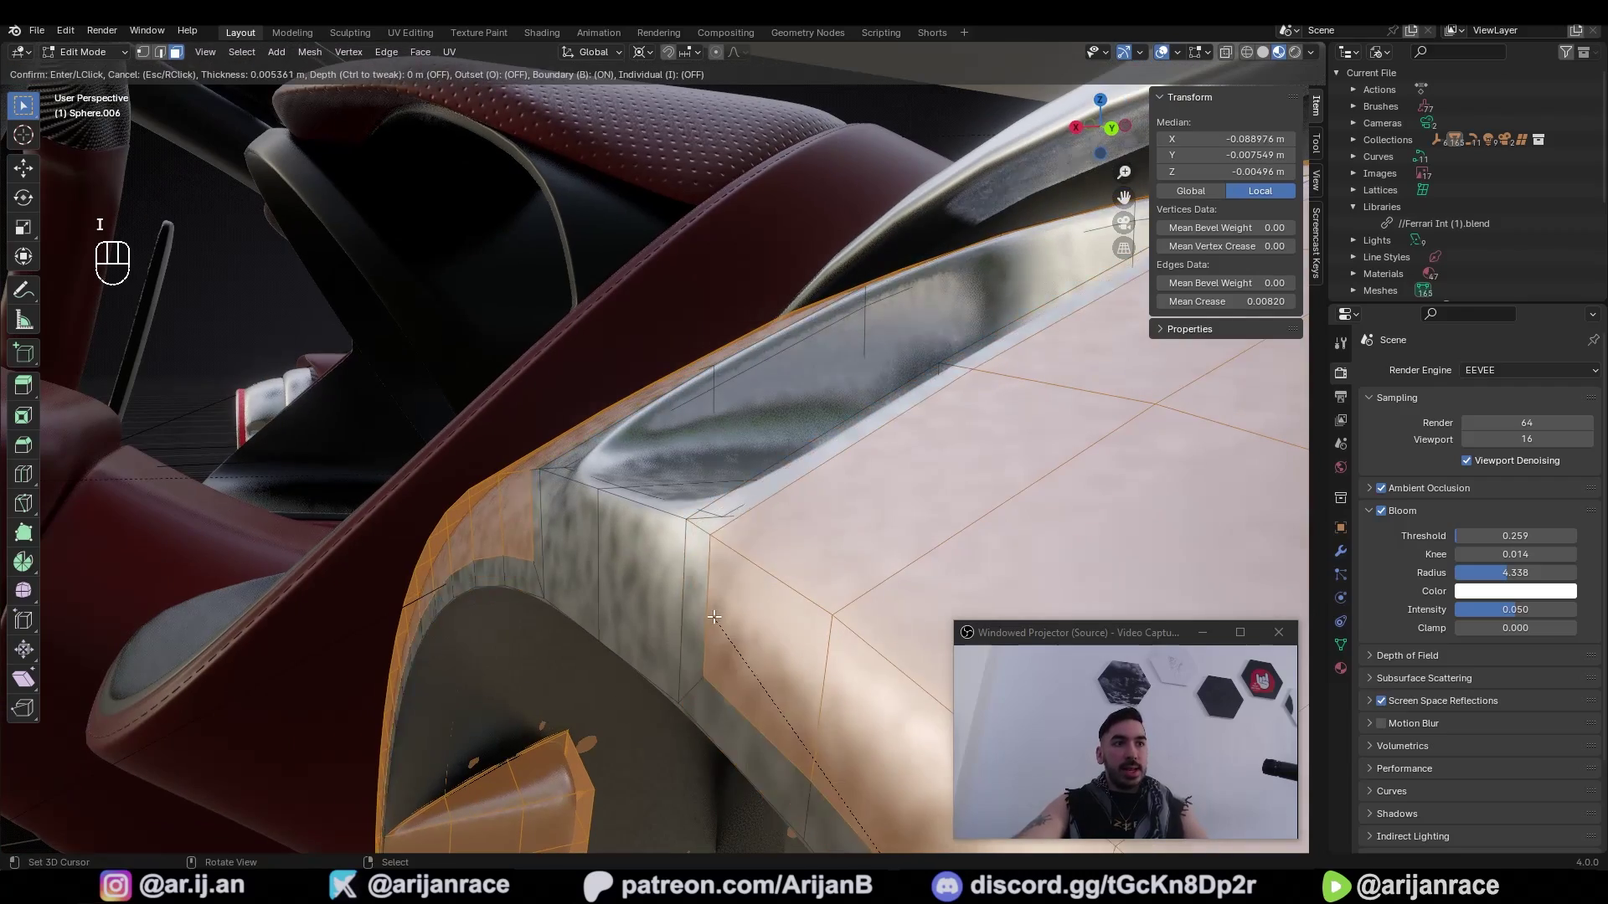
pyautogui.hotkey('ctrl', 'z')
pyautogui.press('Tab')
pyautogui.moveTo(598, 533); pyautogui.dragTo(636, 540, button='middle')
pyautogui.press('Tab')
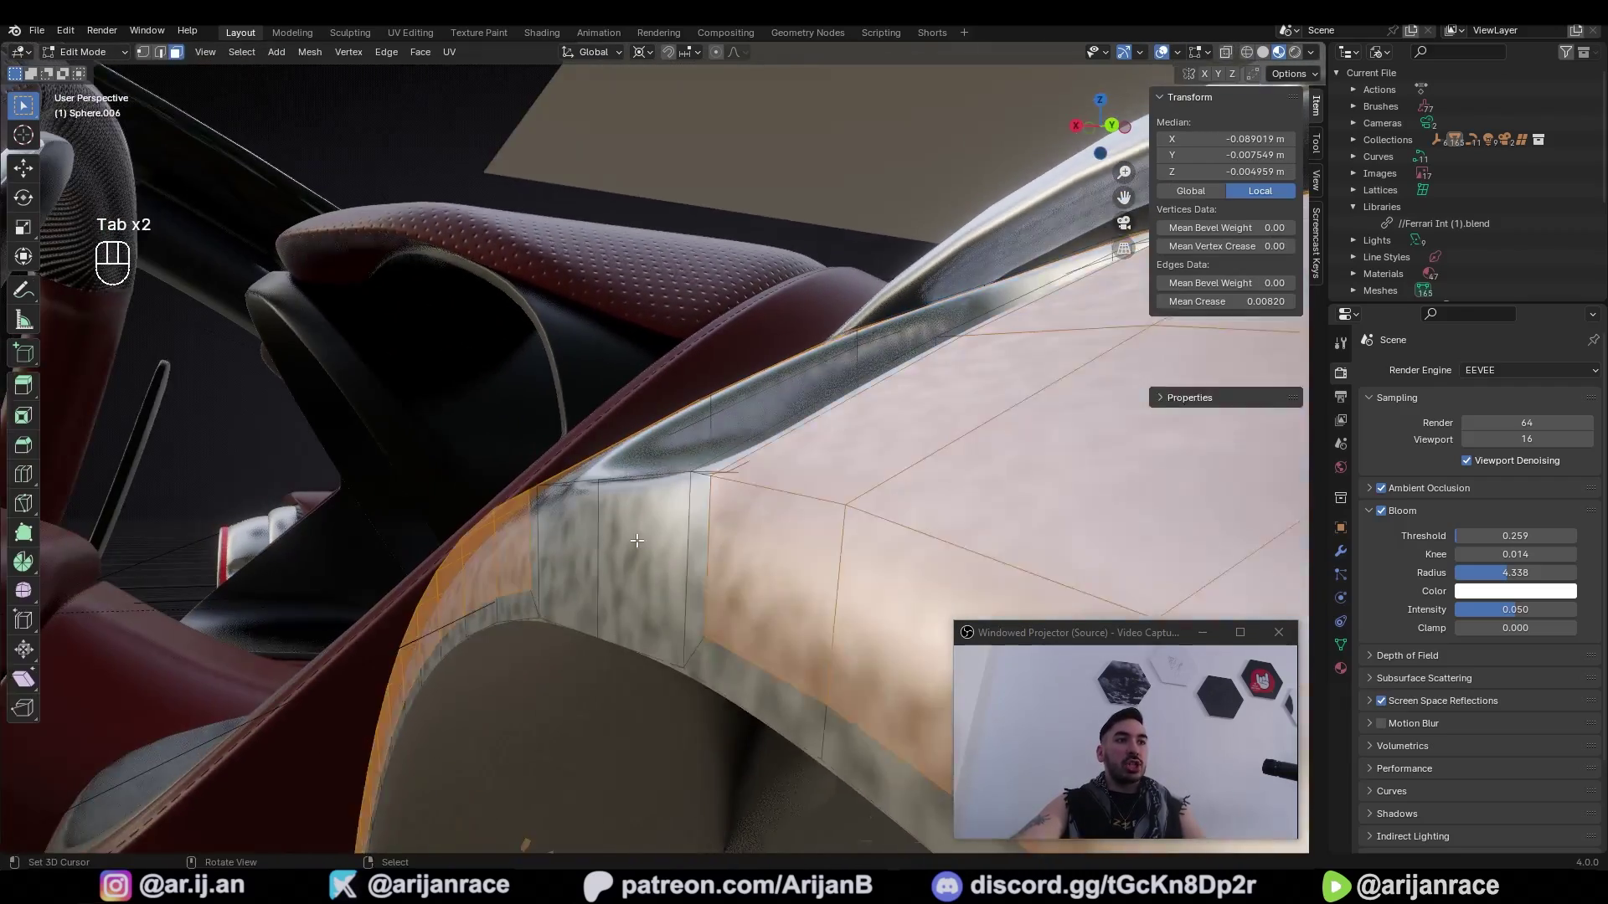
# Step: Add two loop cuts to the ring mesh near the pockets, clearing the selection before the second cut
pyautogui.hotkey('ctrl', 'r')
pyautogui.click(649, 583)
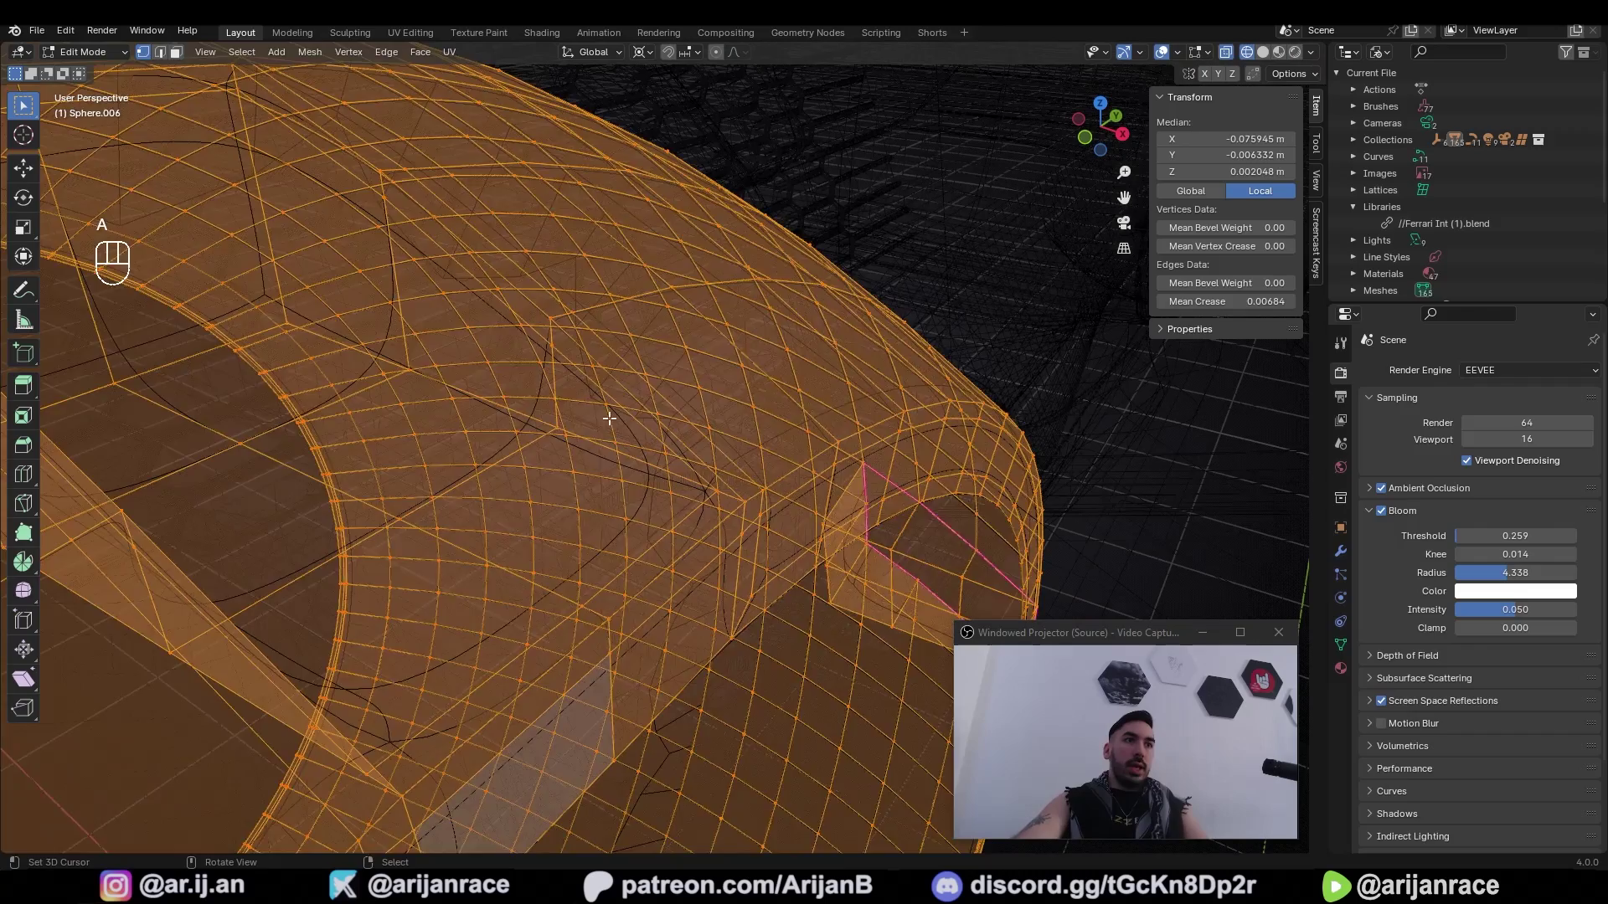
pyautogui.press('3')
pyautogui.click(603, 416)
pyautogui.press('z')
pyautogui.moveTo(609, 430); pyautogui.dragTo(657, 452, button='middle')
pyautogui.press('a')
pyautogui.press('a')
pyautogui.hotkey('ctrl', 'r')
pyautogui.click(638, 404)
pyautogui.click(668, 412)
# Step: Select the face at the end of the ring's pocket in wireframe face mode, and check the smoothed ring in Object Mode
pyautogui.press('z')
pyautogui.press('3')
pyautogui.rightClick(576, 446)
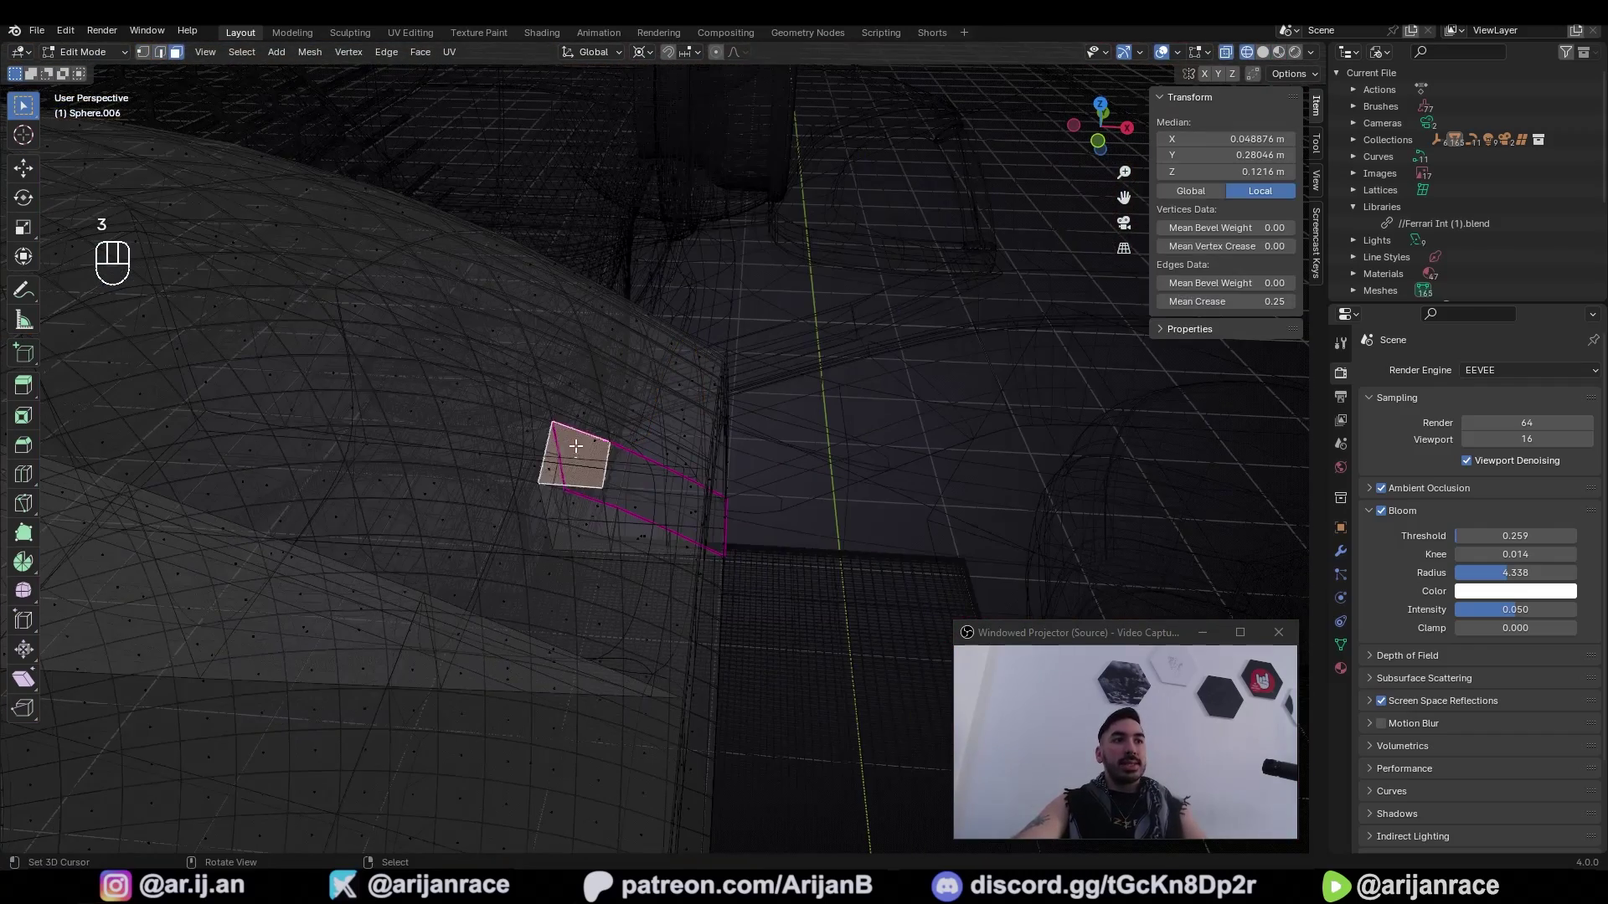
pyautogui.press('Tab')
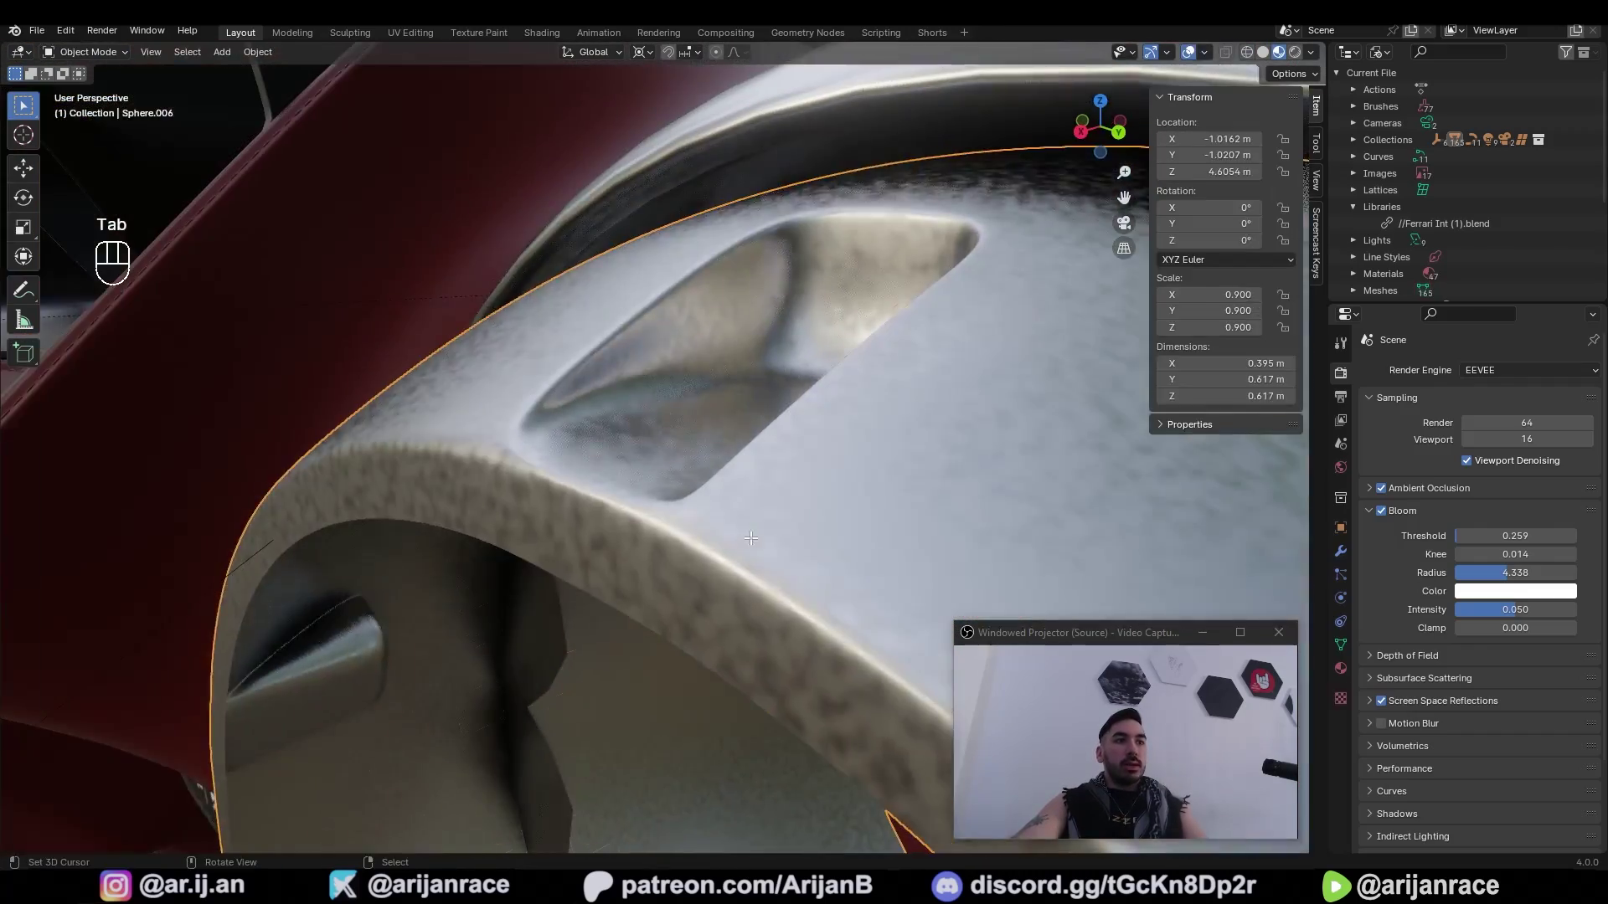
# Step: Undo the latest run of selections and mesh edits on the ring around the pockets
pyautogui.press('Tab')
pyautogui.hotkey('ctrl', 'z')
pyautogui.hotkey('ctrl', 'z')
pyautogui.hotkey('ctrl', 'z')
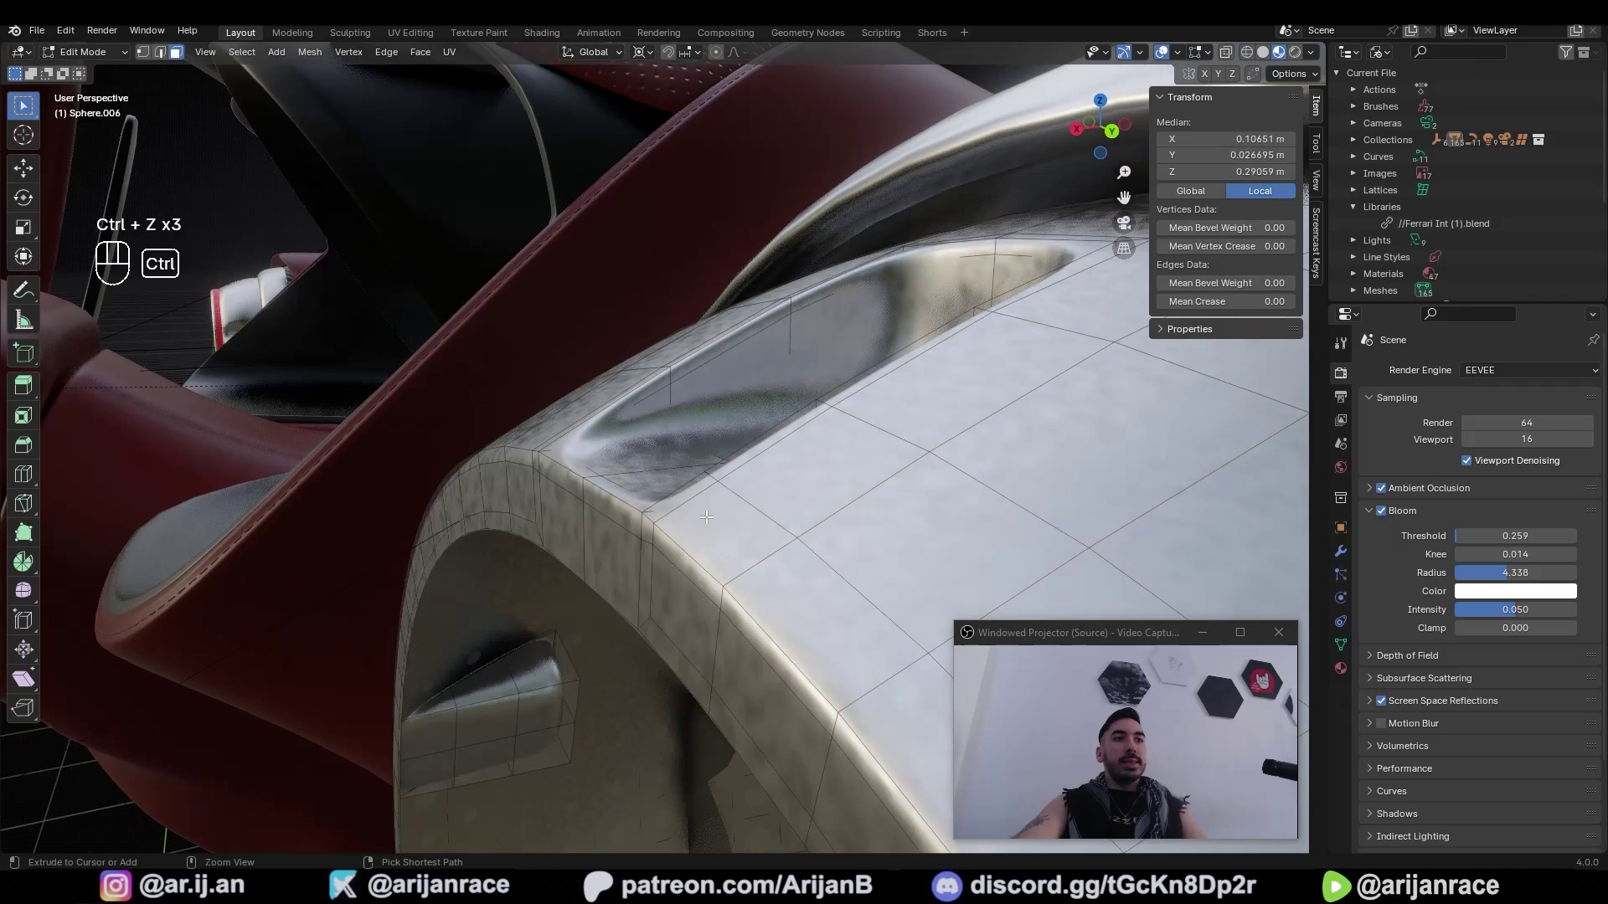
pyautogui.hotkey('ctrl', 'z')
pyautogui.hotkey('ctrl', 'z')
pyautogui.hotkey('ctrl', 'z')
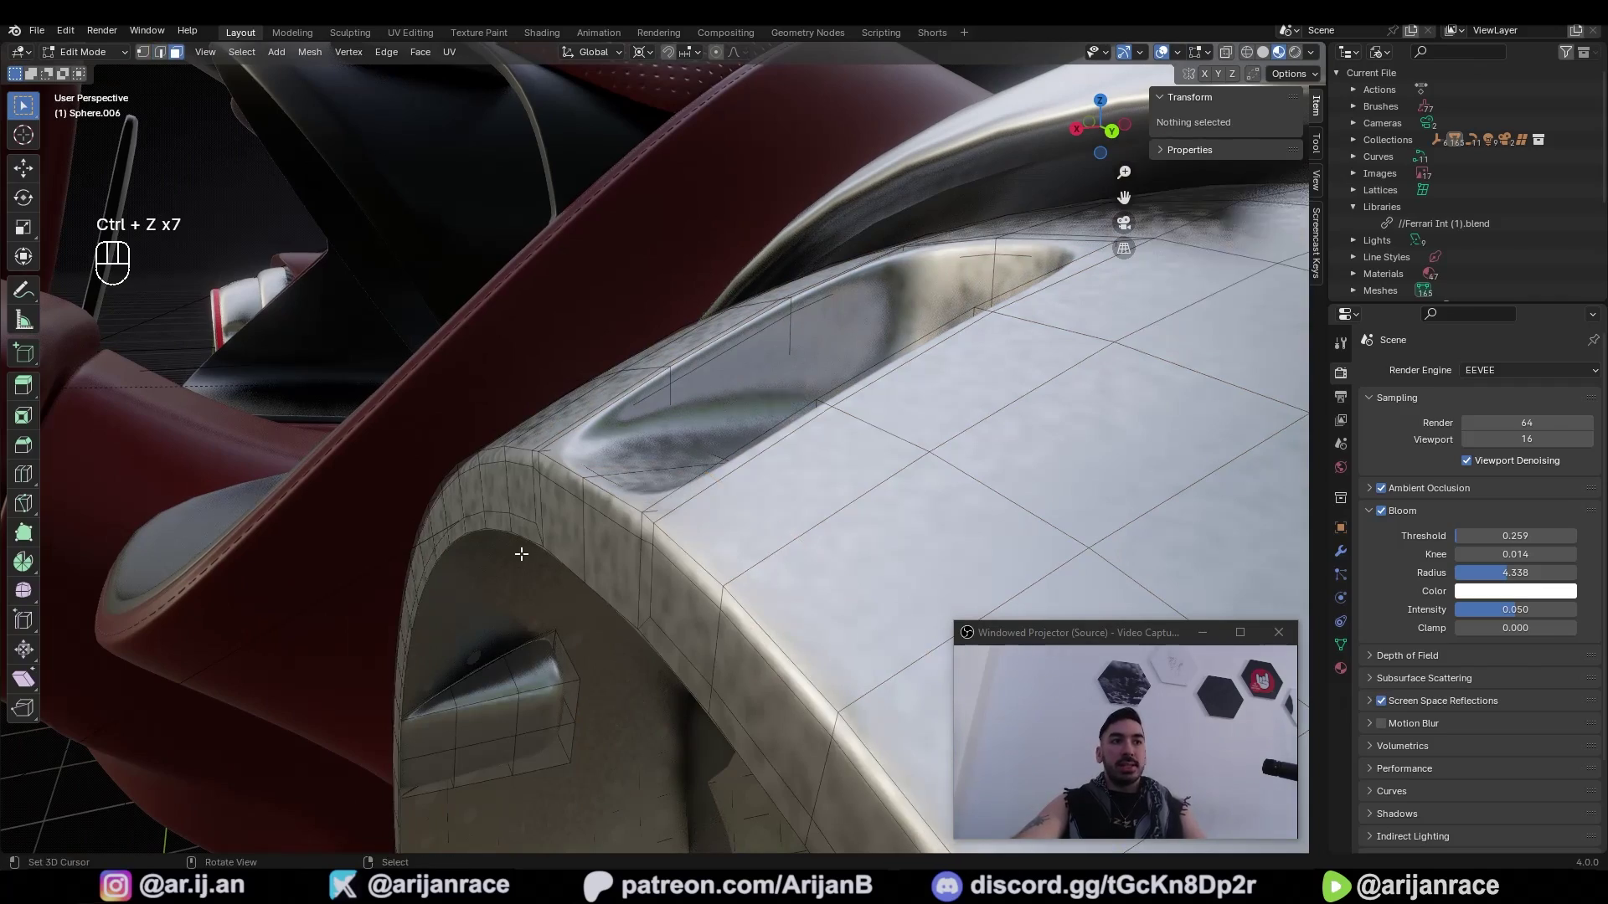
# Step: Compare the ring's editable mesh with its smoothed Object Mode result, and examine the pocket shading from several angles and distances
pyautogui.press('Tab')
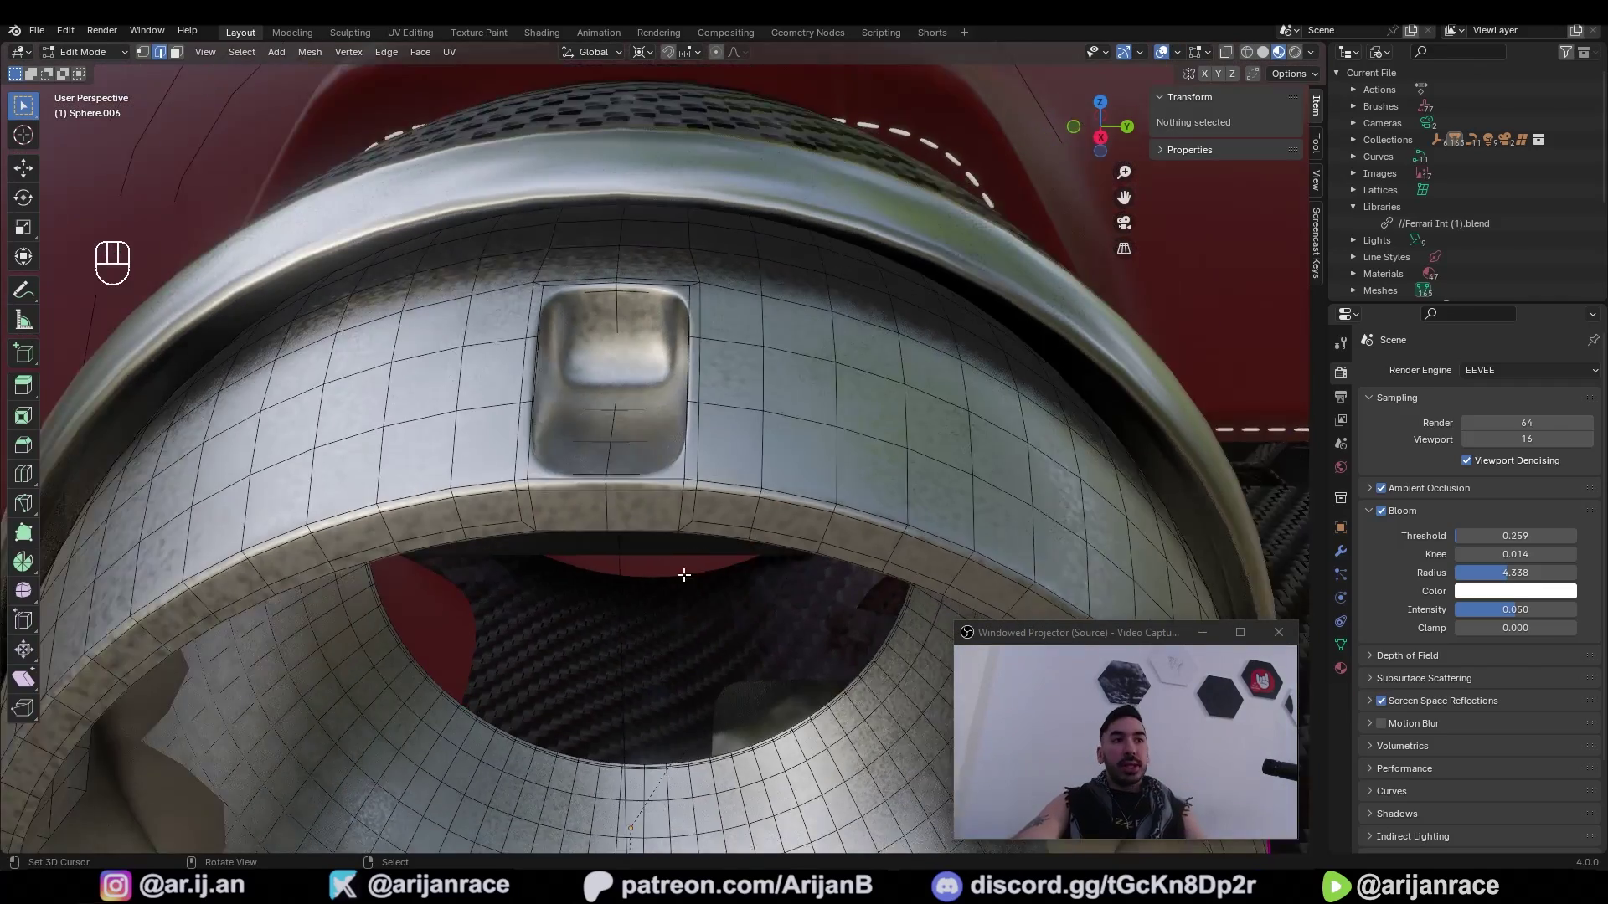
pyautogui.press('Tab')
pyautogui.press('Tab')
pyautogui.press('Tab')
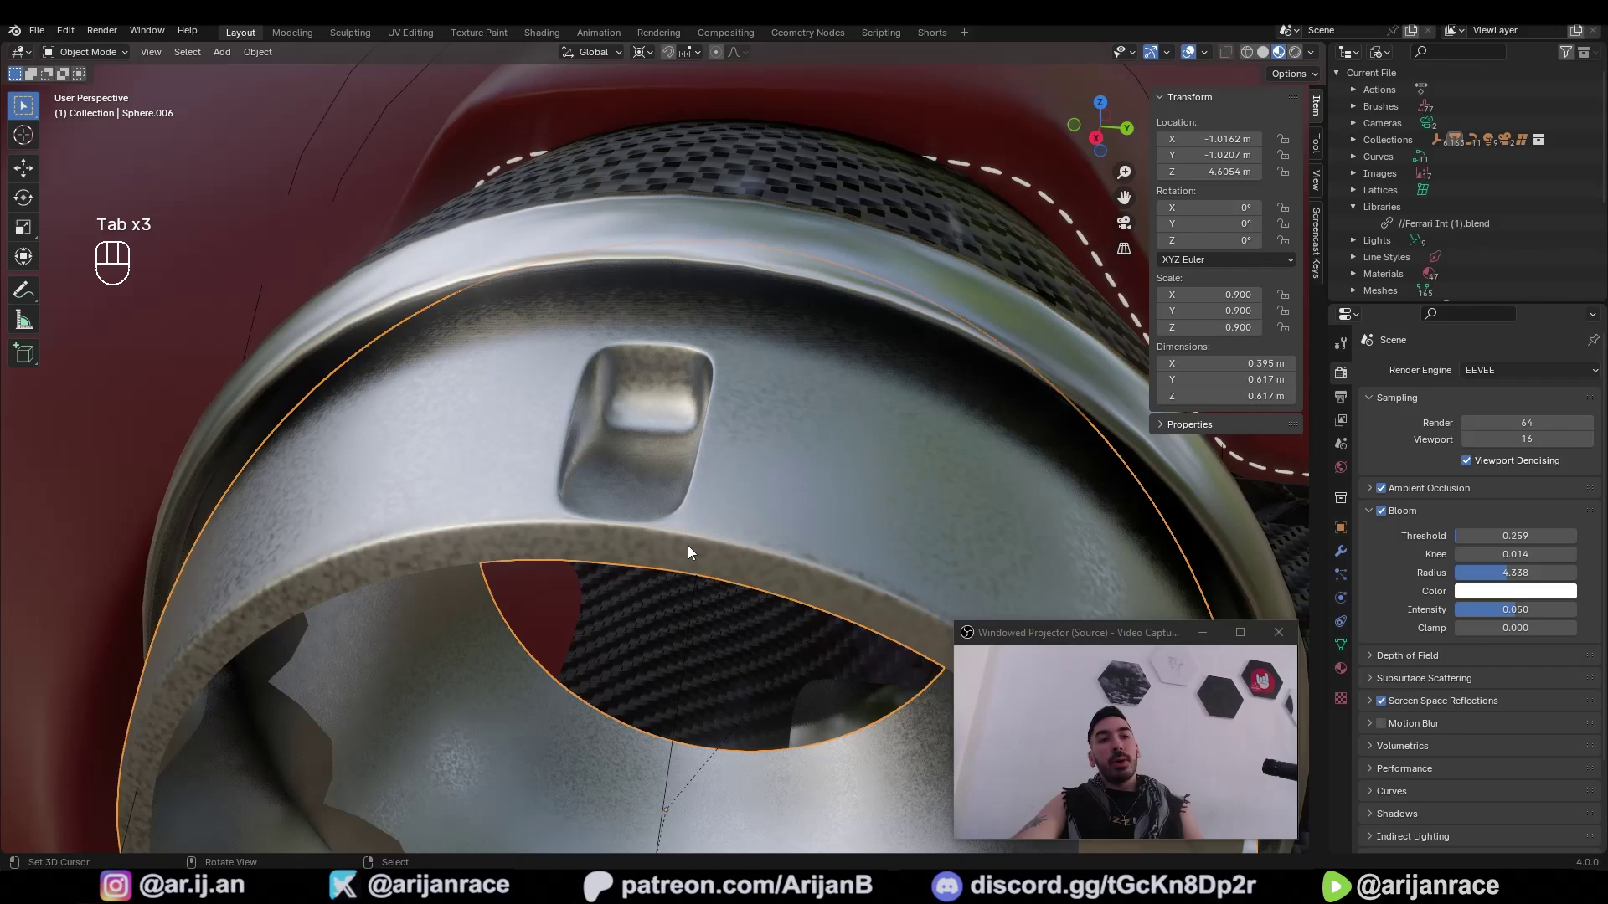
pyautogui.scroll(-3, 645, 544)
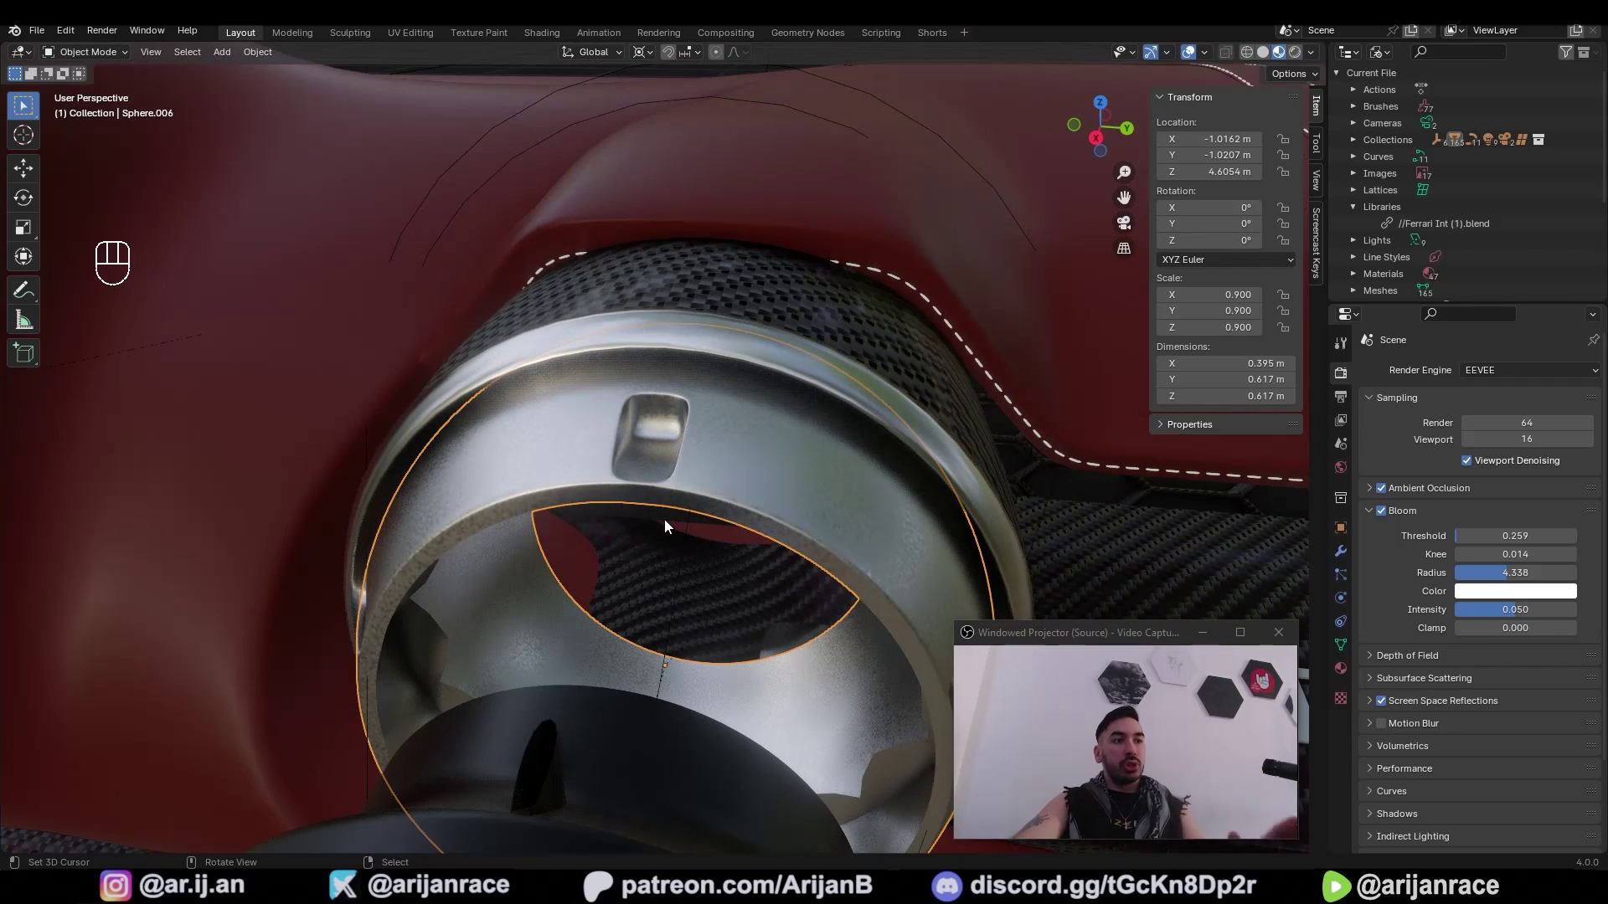
pyautogui.moveTo(665, 519); pyautogui.dragTo(630, 492, button='middle')
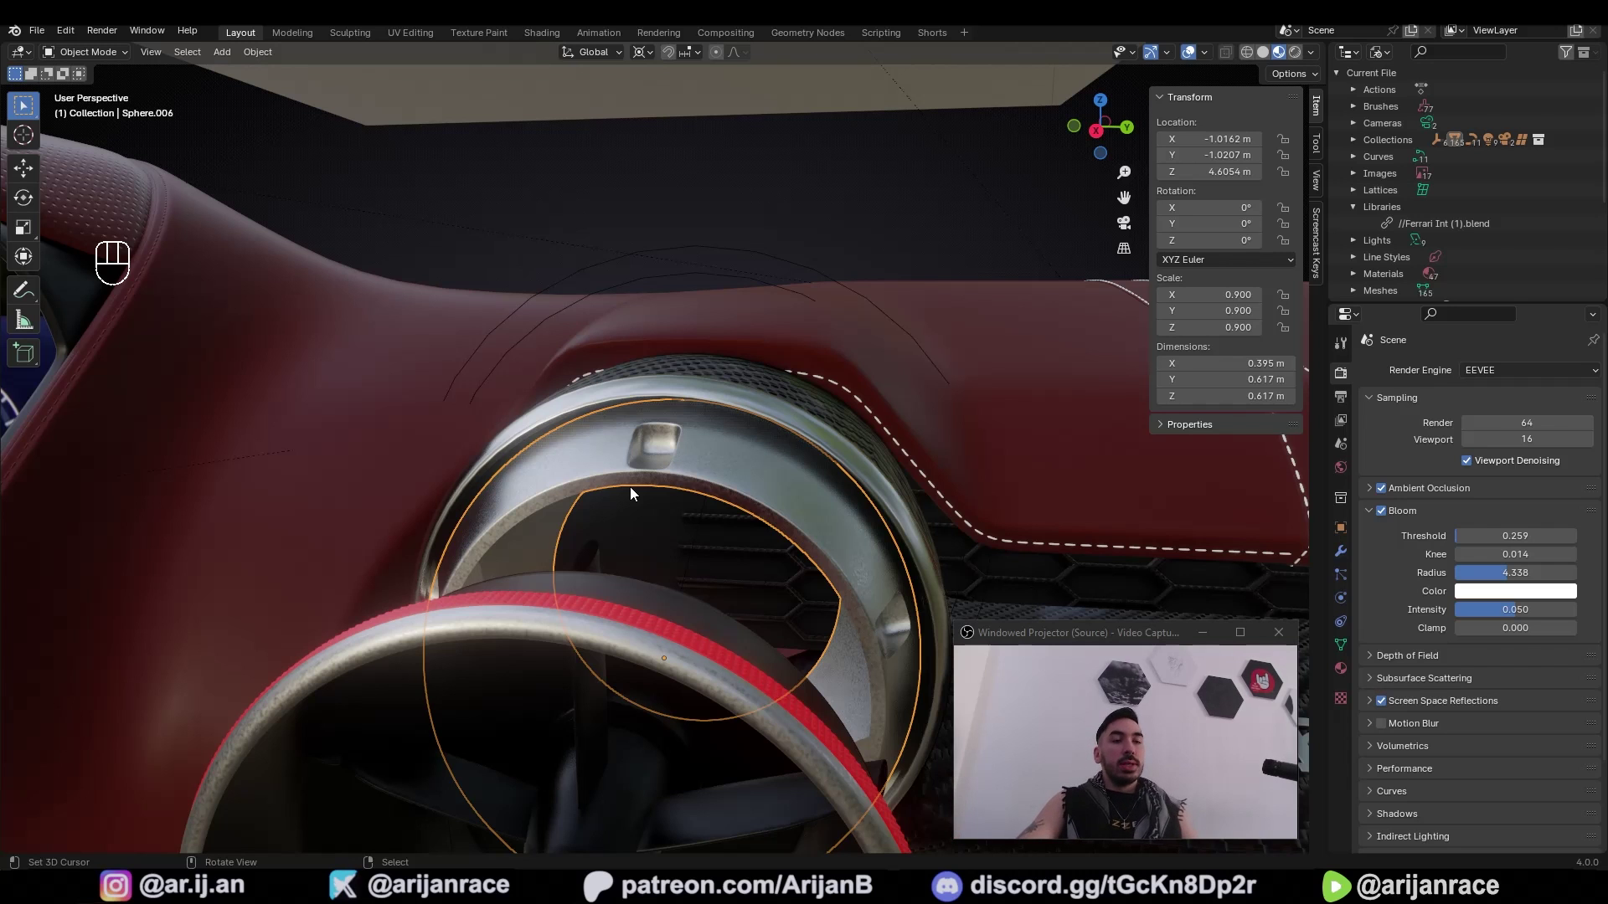
pyautogui.moveTo(630, 492); pyautogui.dragTo(721, 515, button='middle')
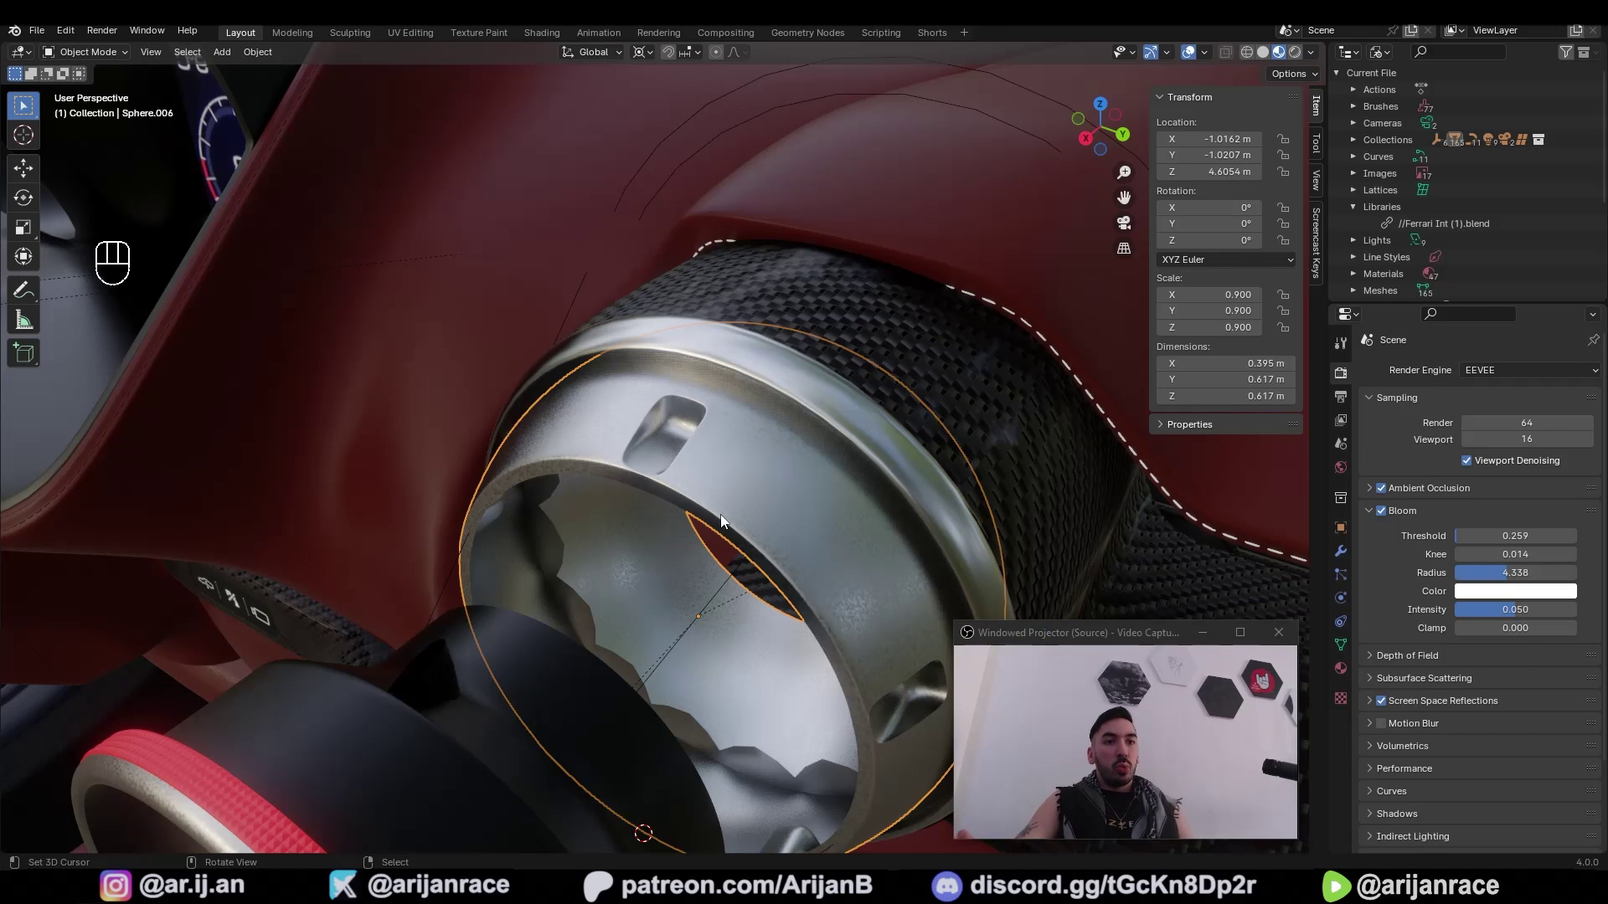
pyautogui.scroll(-6, 720, 519)
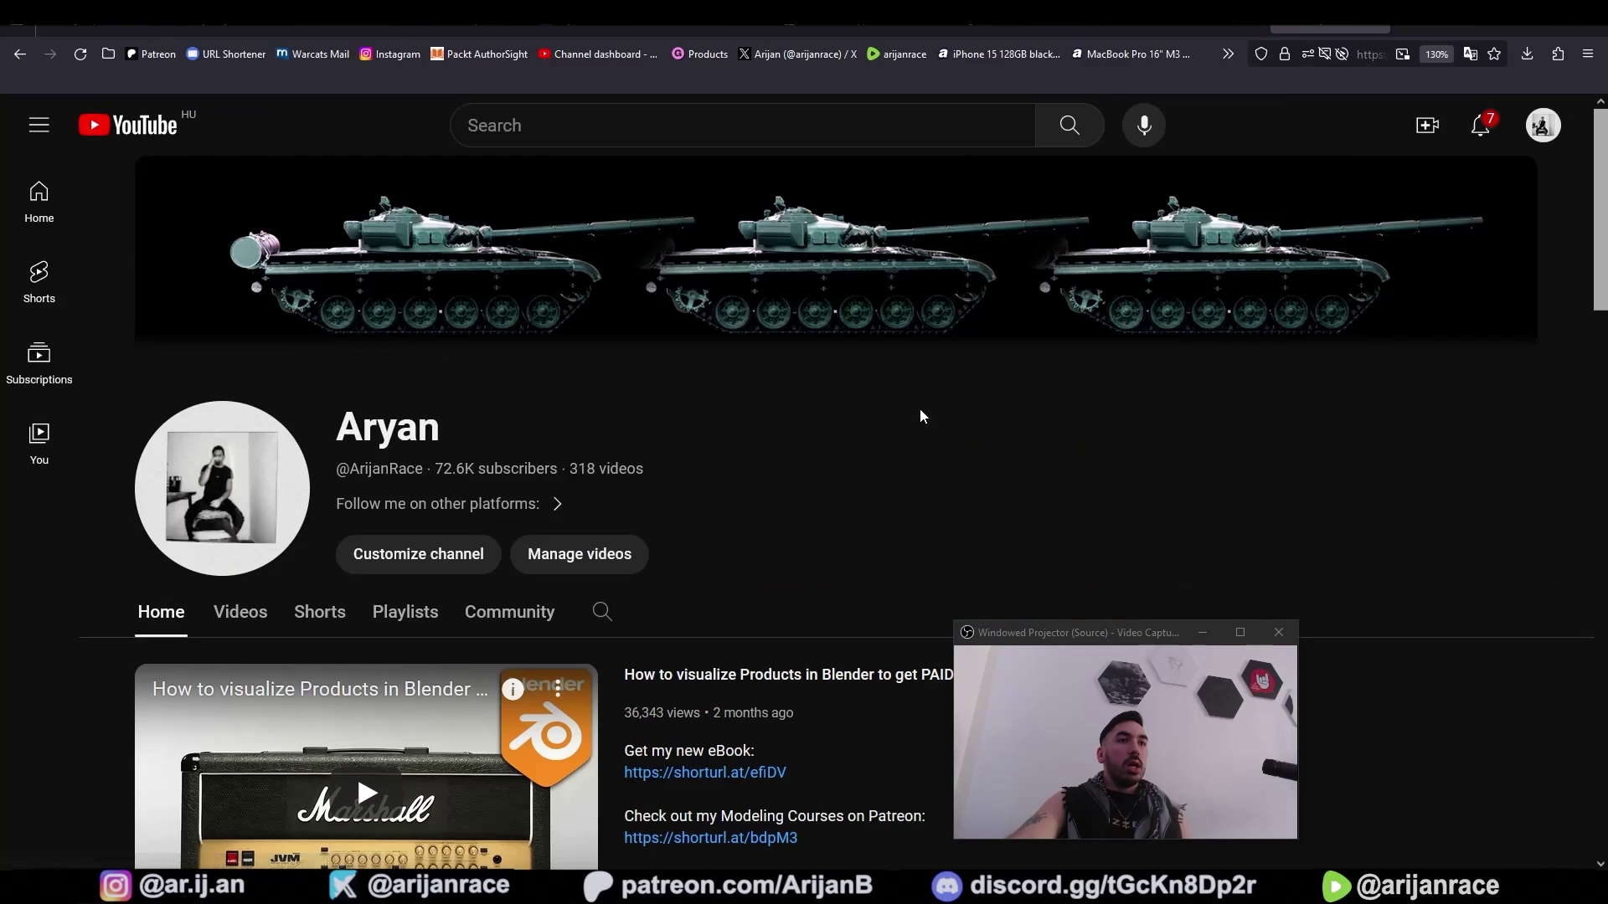
# Step: Switch to the browser to view the YouTube channel page, and browse the general channel of the Warcats Discord server
pyautogui.scroll(-7, 928, 453)
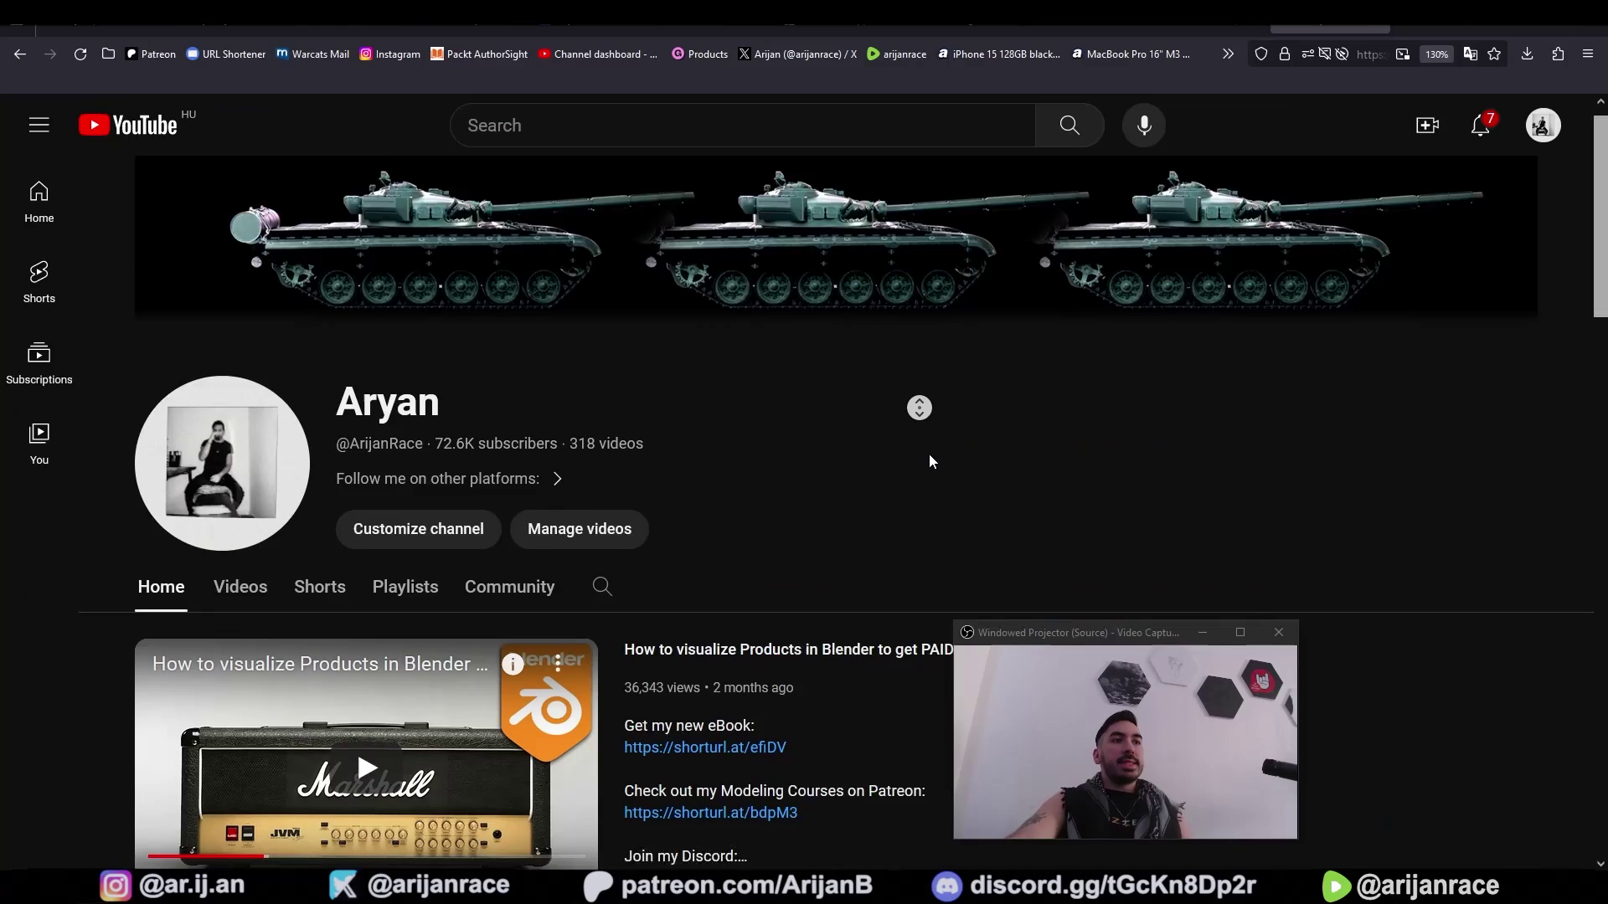
pyautogui.scroll(-4, 922, 465)
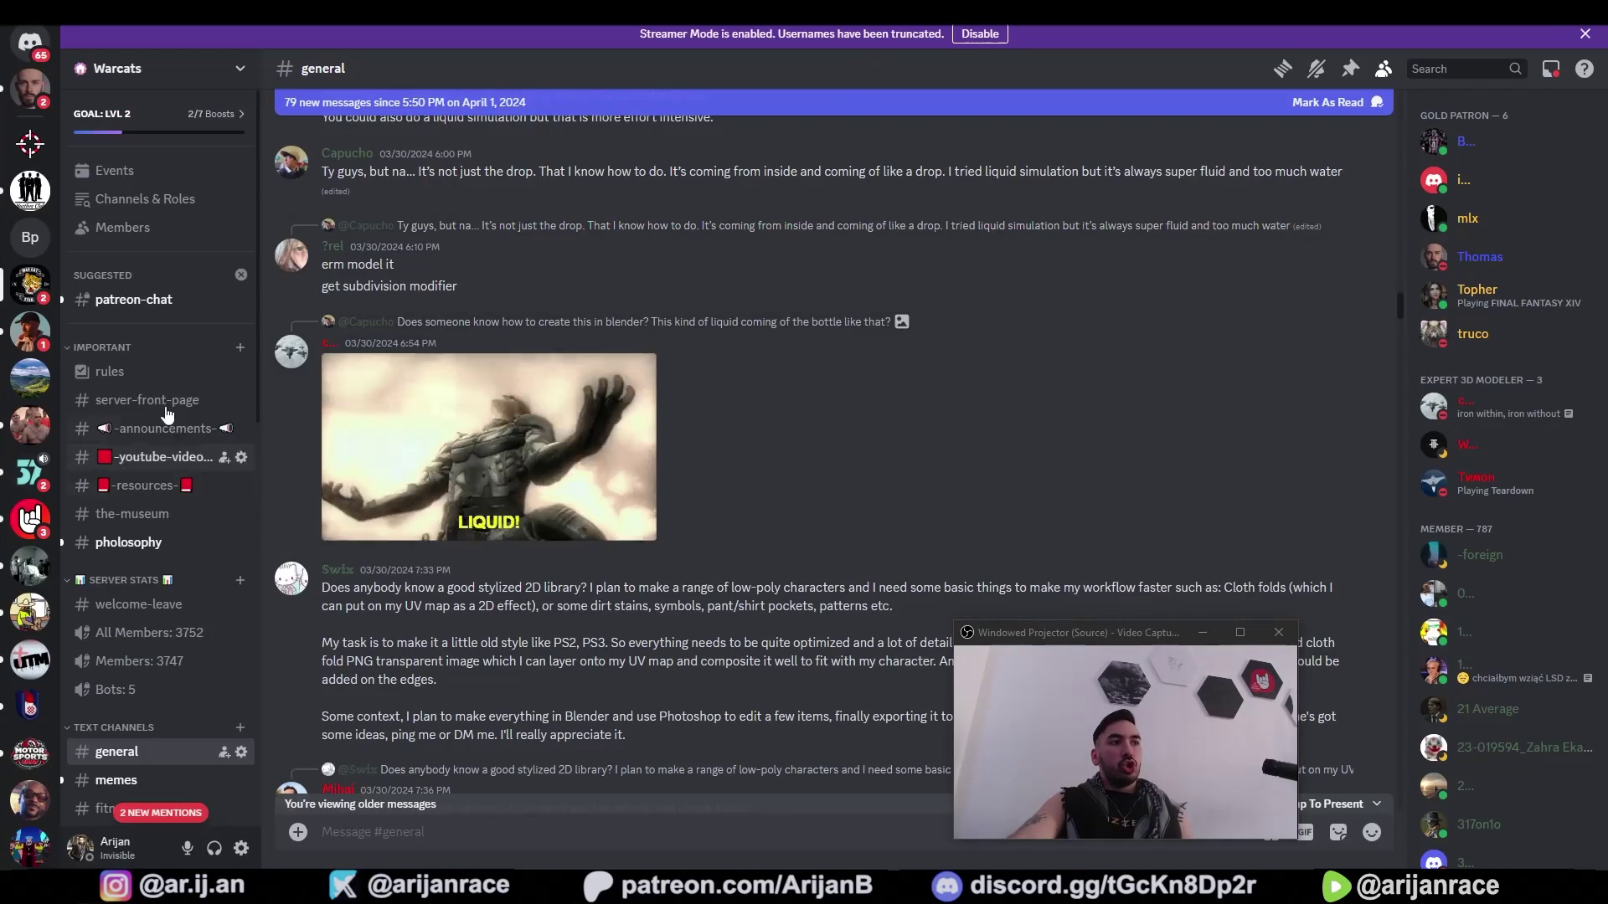
pyautogui.scroll(-20, 847, 435)
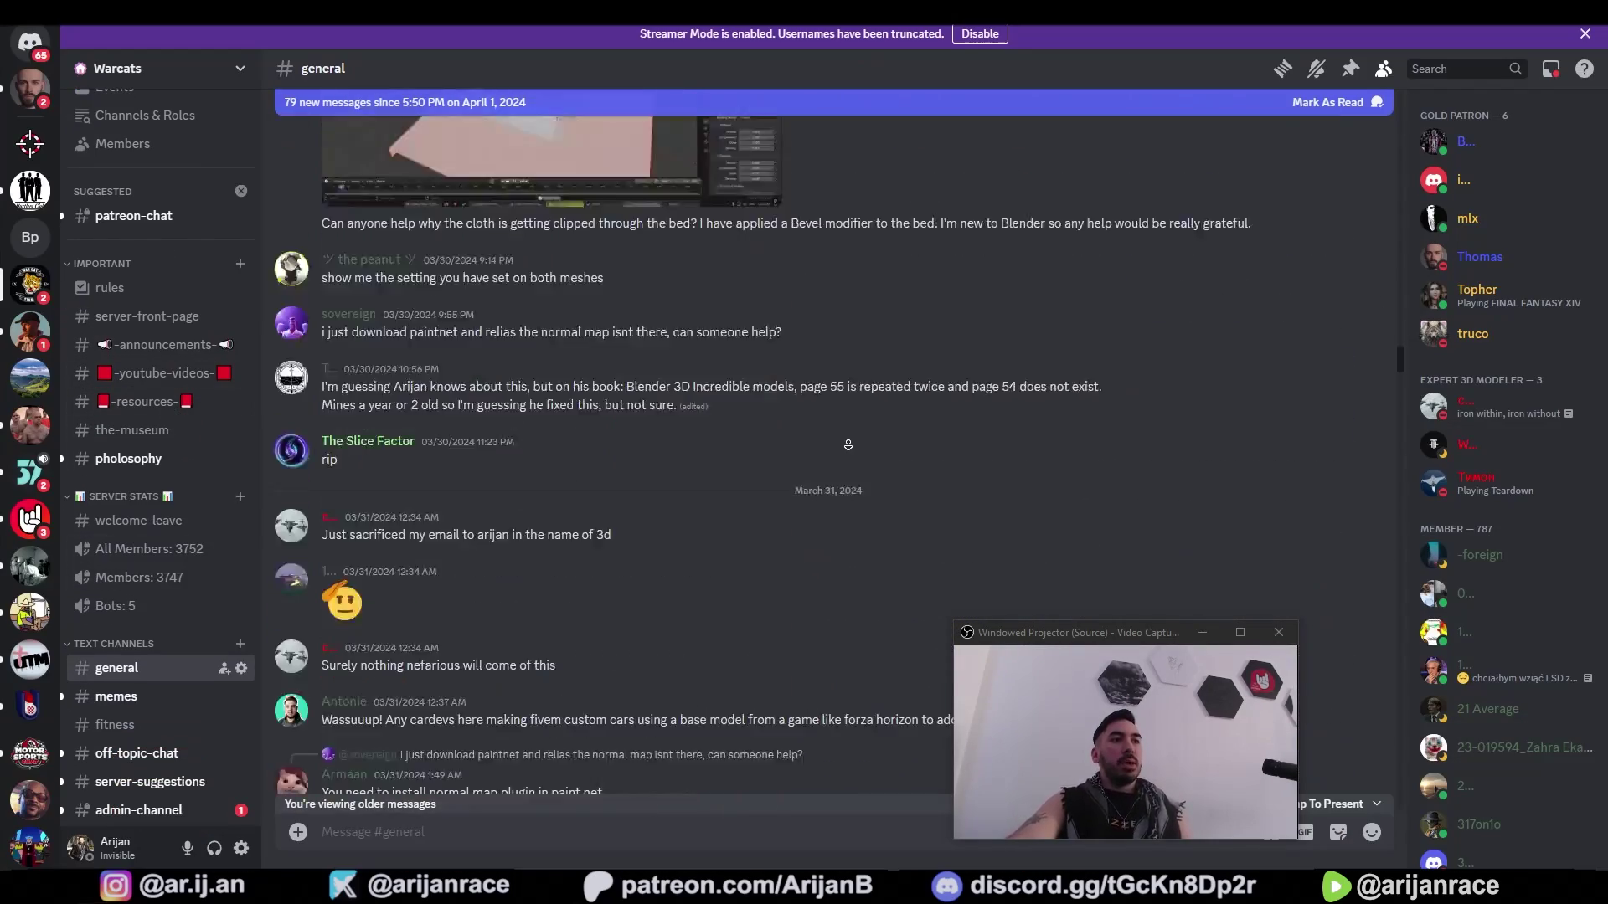
pyautogui.scroll(-10, 847, 435)
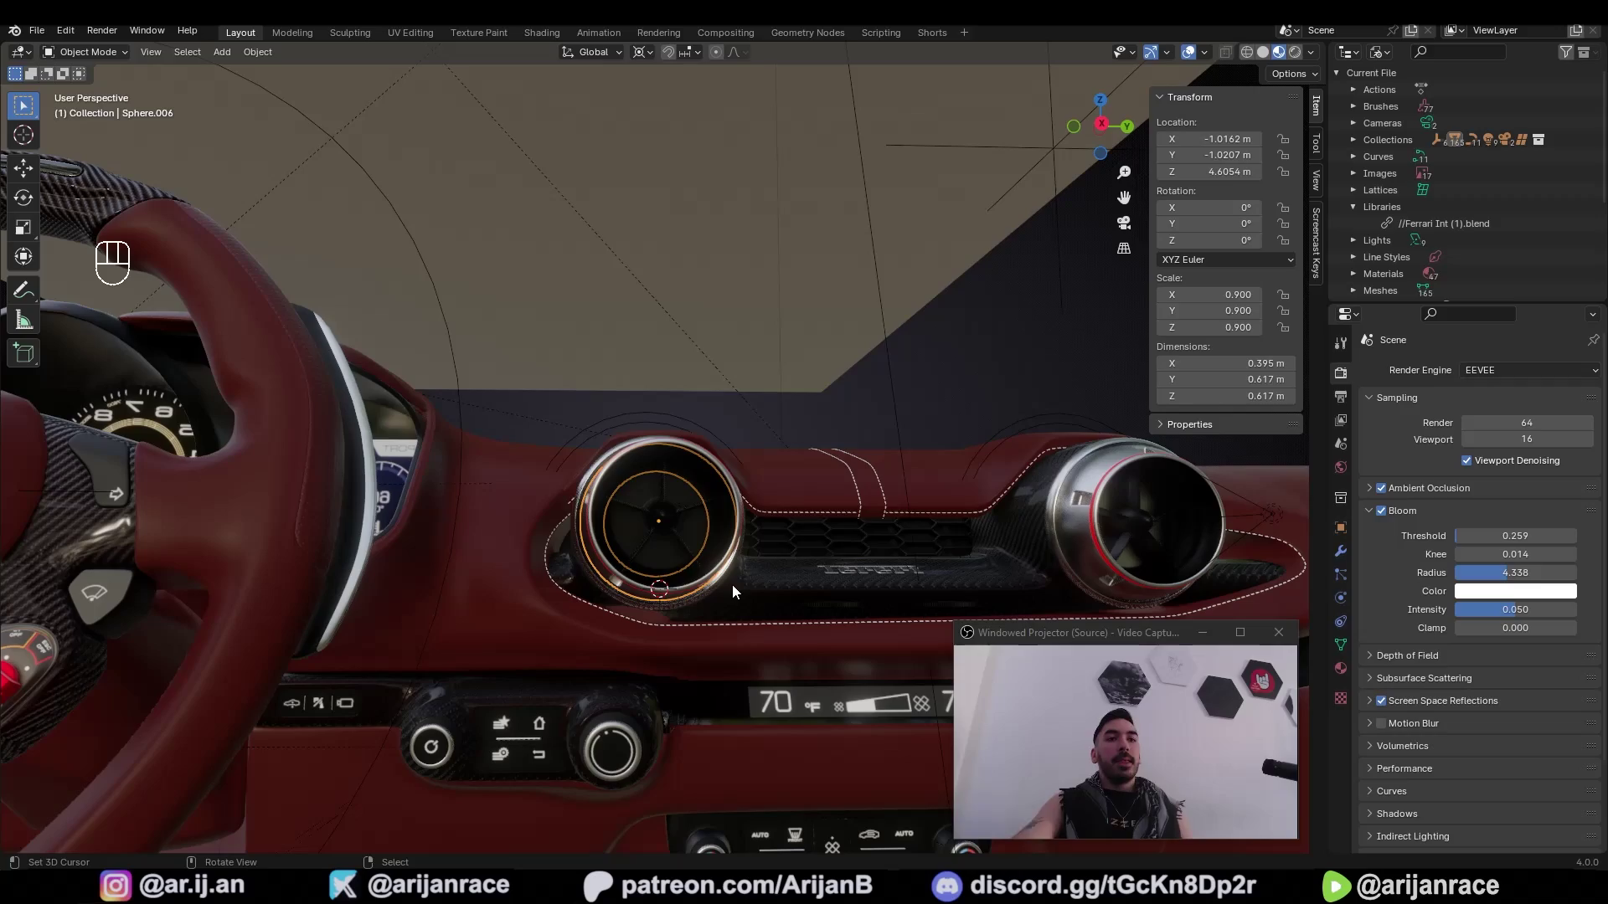